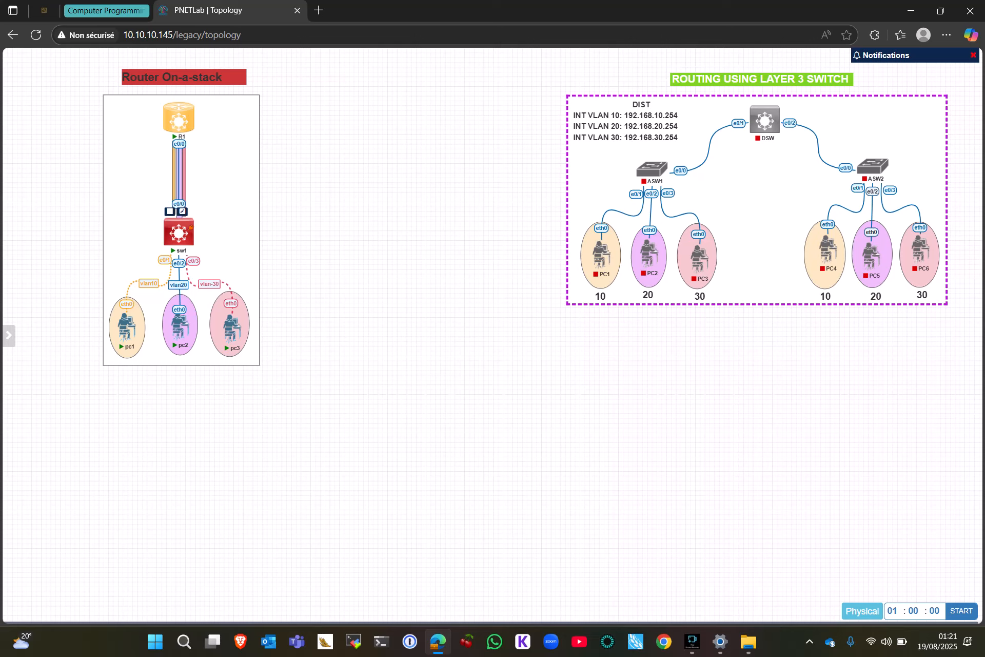
# Open the console of switch sw1 in the Router On-a-stack topology and move its window clear of that diagram
pyautogui.click(178, 233)
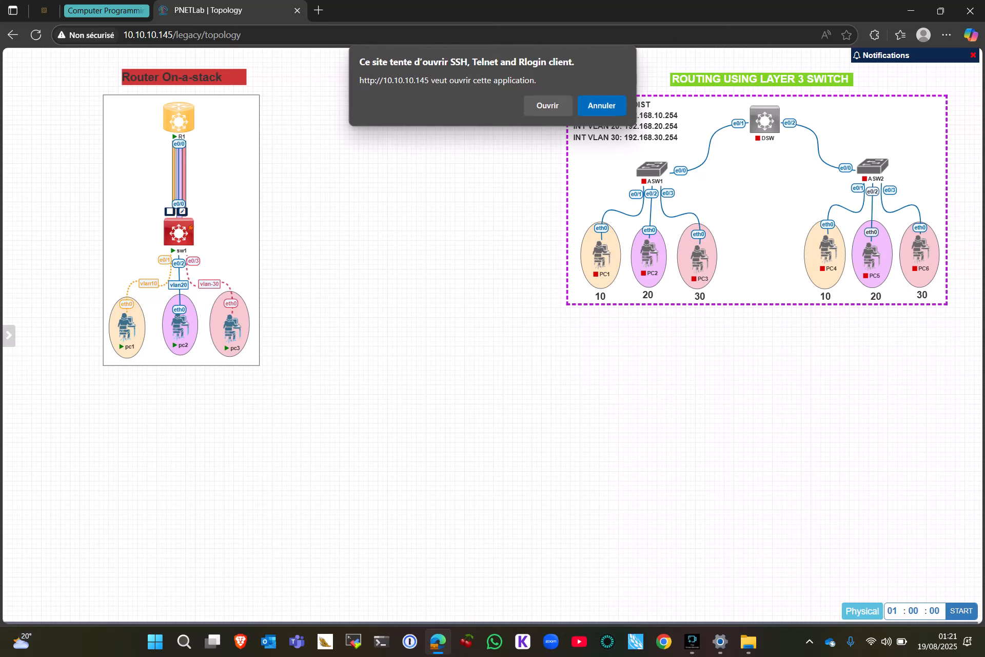
pyautogui.click(548, 105)
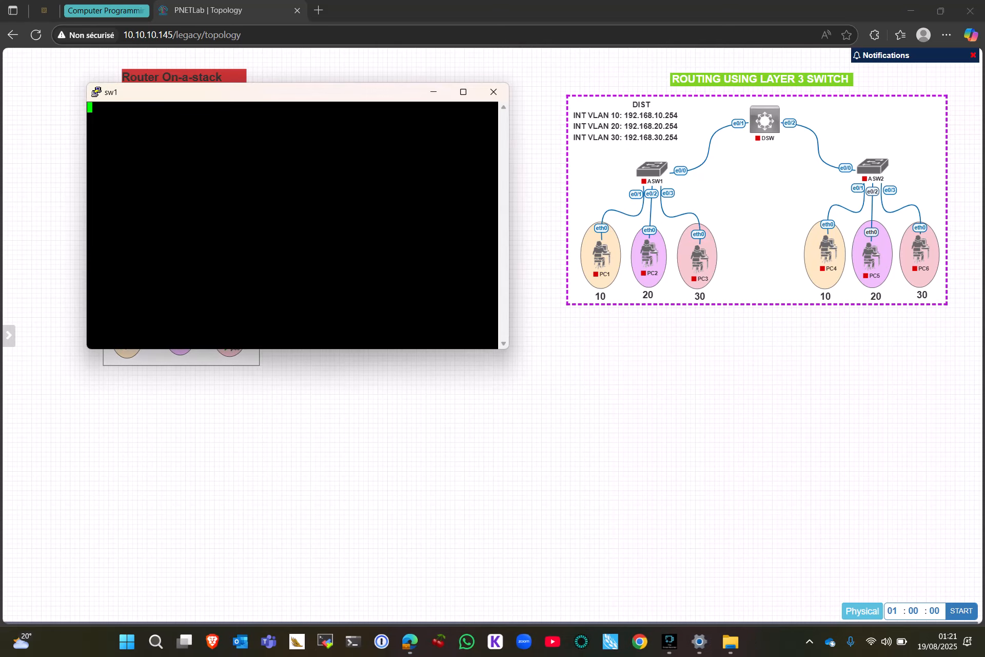
pyautogui.moveTo(323, 100); pyautogui.dragTo(580, 160)
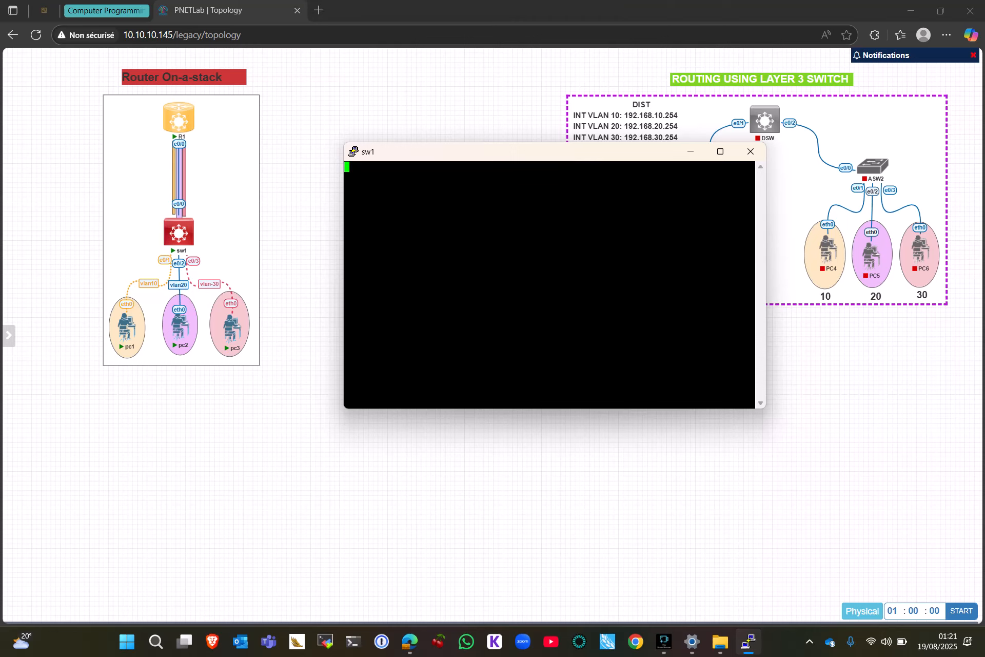
# Enter privileged mode on the switch and start global terminal configuration
pyautogui.press('Return')
pyautogui.write('ena')
pyautogui.press('Return')
pyautogui.write('conf ter')
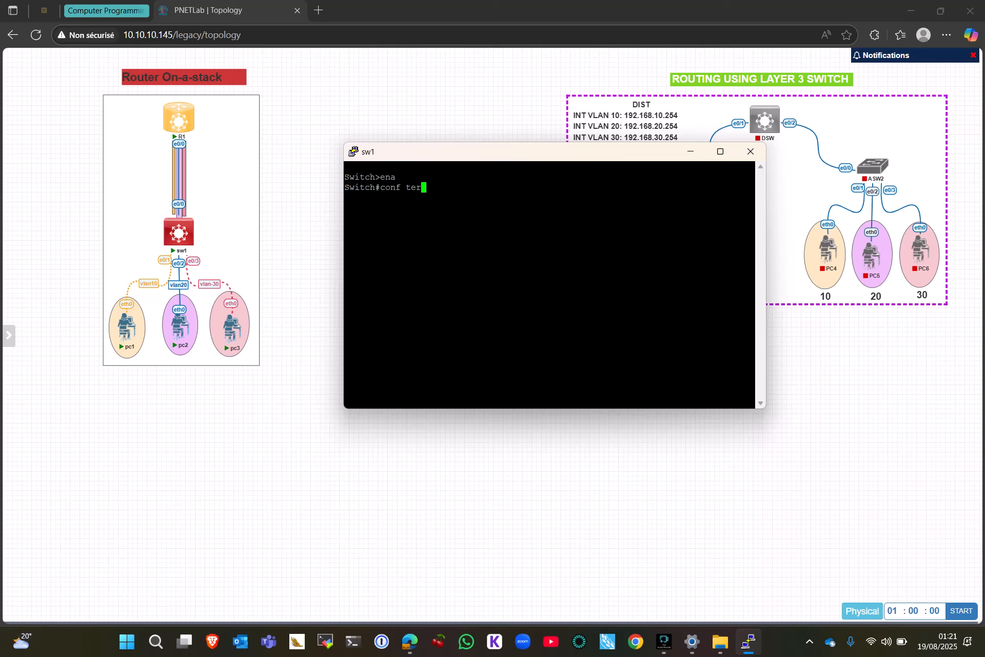
pyautogui.press('Return')
# Set the switch's hostname to SW1
pyautogui.write('int')
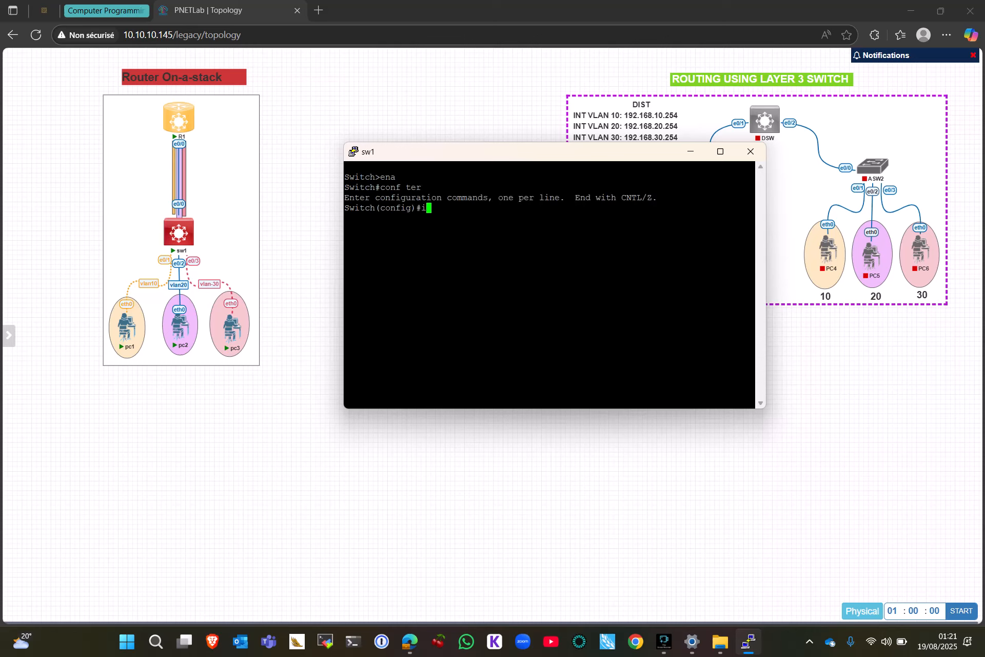
pyautogui.press('BackSpace')
pyautogui.press('BackSpace')
pyautogui.press('BackSpace')
pyautogui.write('hos')
pyautogui.press('Tab')
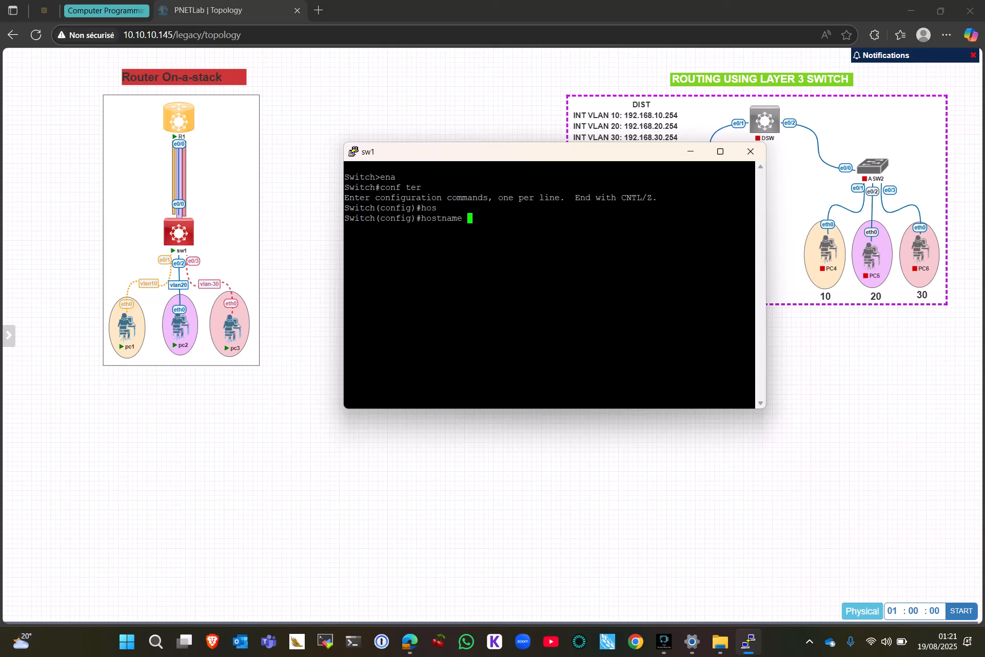
pyautogui.write('SW1')
pyautogui.press('Return')
# Create VLAN 10 on SW1 and name it HR
pyautogui.write('i')
pyautogui.press('BackSpace')
pyautogui.write('vlan')
pyautogui.write('10')
pyautogui.press('Return')
pyautogui.write('name')
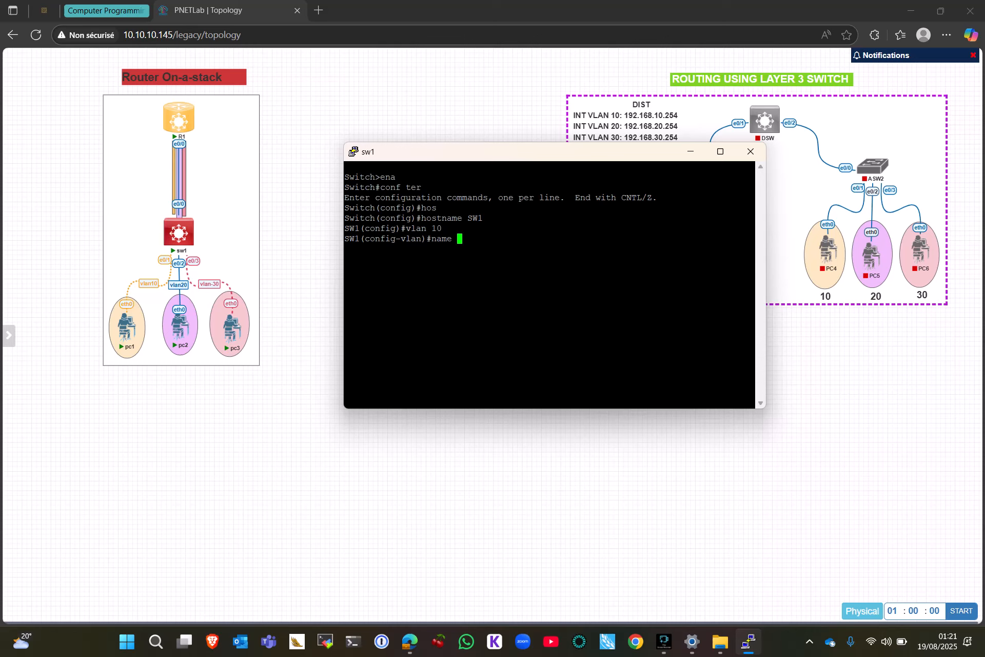
pyautogui.write(' HR')
pyautogui.press('Return')
# Create VLAN 20 on SW1 and name it Sales
pyautogui.write('vlan ')
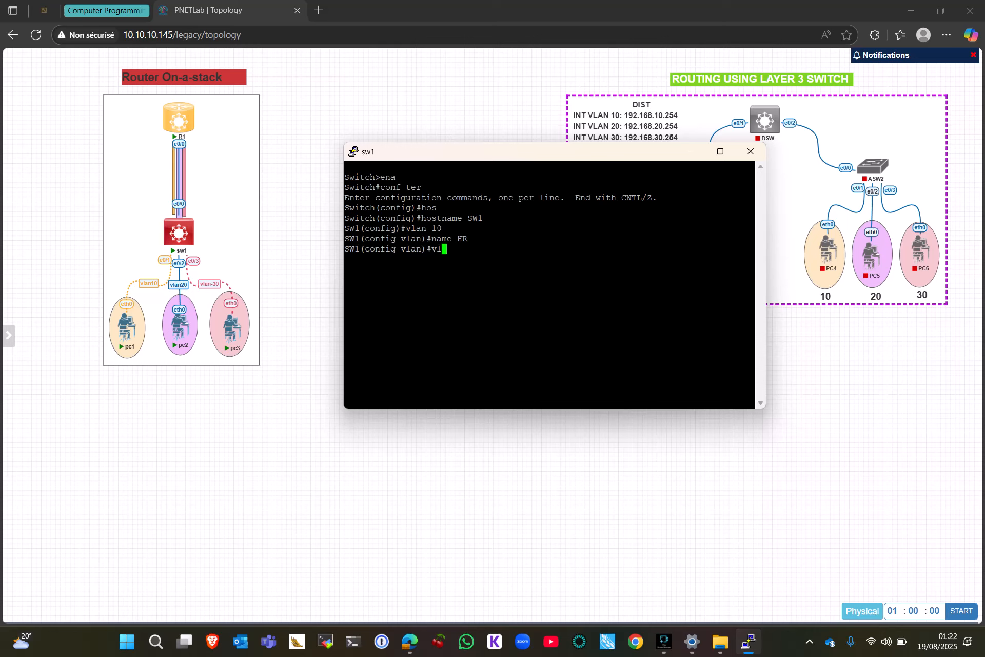
pyautogui.write('20')
pyautogui.press('Return')
pyautogui.write('vlan)#vla')
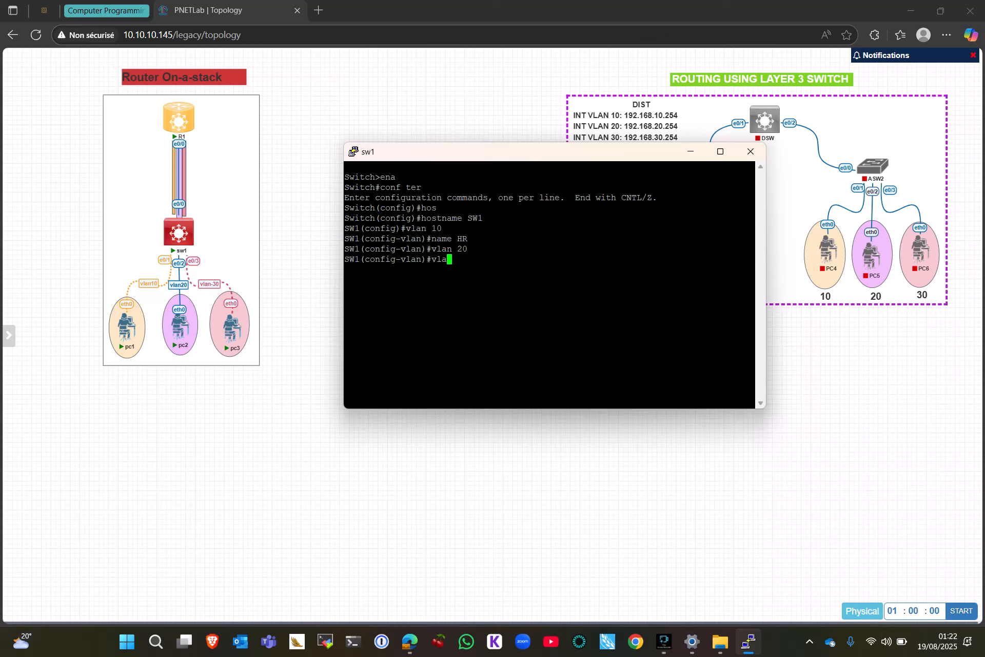
pyautogui.press('BackSpace')
pyautogui.press('BackSpace')
pyautogui.press('BackSpace')
pyautogui.write('nam')
pyautogui.press('Tab')
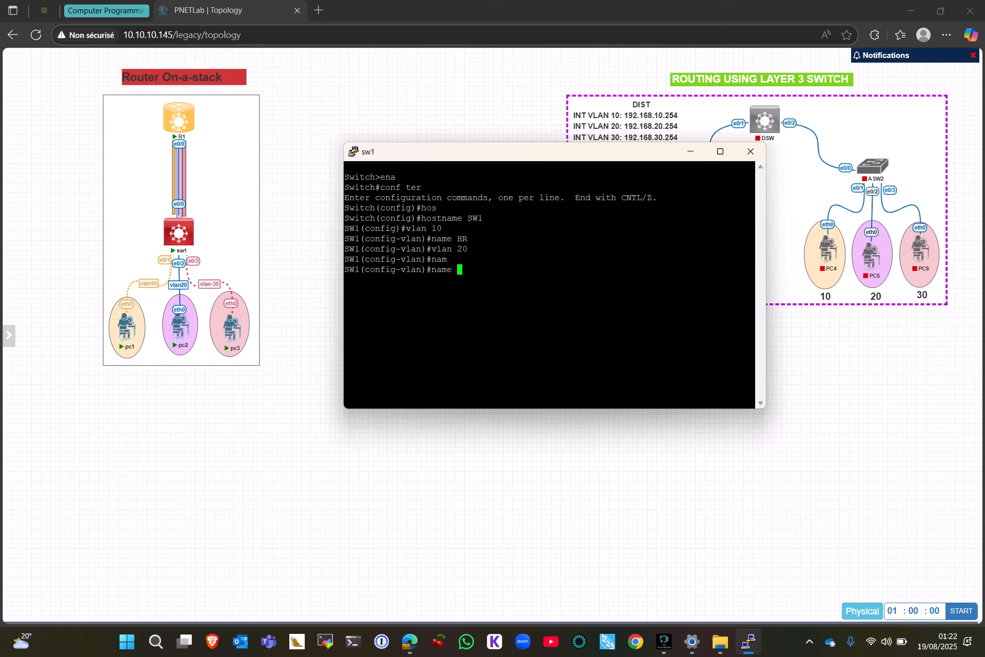
pyautogui.write('Slaes')
pyautogui.press('BackSpace')
pyautogui.press('BackSpace')
pyautogui.press('BackSpace')
pyautogui.press('BackSpace')
pyautogui.write('ales')
pyautogui.press('Return')
# Create VLAN 30 on SW1 with the name IT, and return to global configuration mode
pyautogui.write('vlan)#vlan')
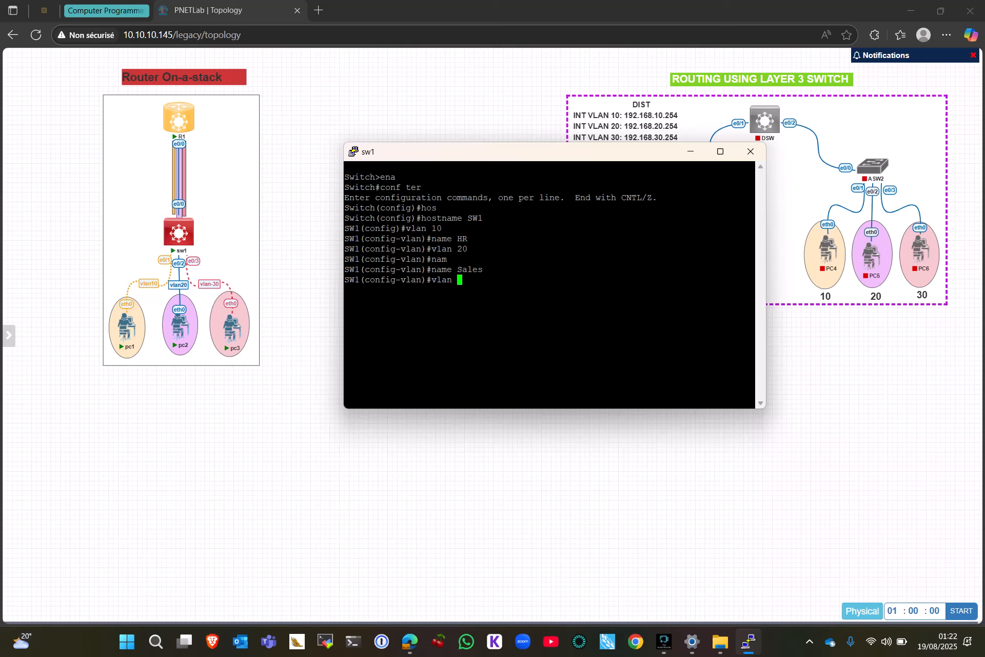
pyautogui.write(' 30')
pyautogui.press('Return')
pyautogui.press('Up')
pyautogui.press('Return')
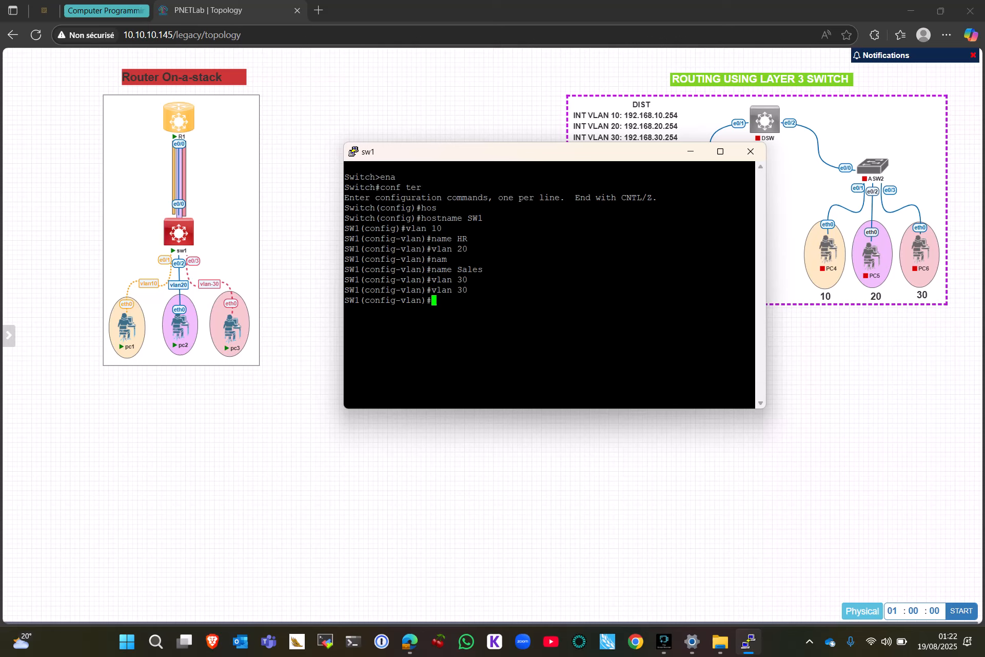
pyautogui.write('nam')
pyautogui.press('Tab')
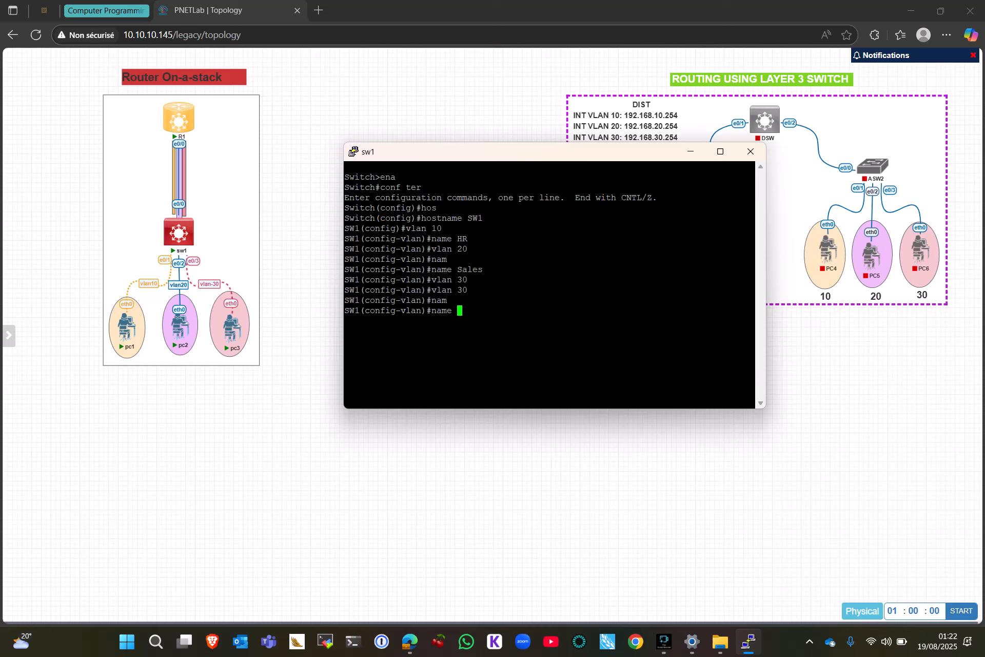
pyautogui.write('IT')
pyautogui.press('Return')
pyautogui.write('exi')
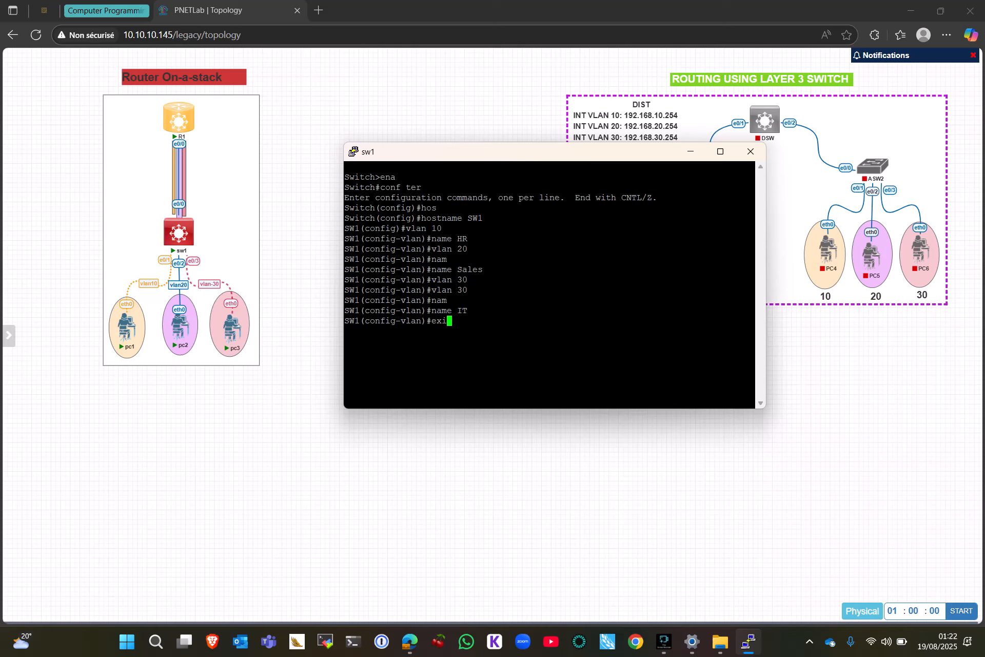
pyautogui.write('t')
pyautogui.press('Return')
# Configure SW1's interface e0/1 as a switchport in access mode
pyautogui.write('int e0/1')
pyautogui.press('Return')
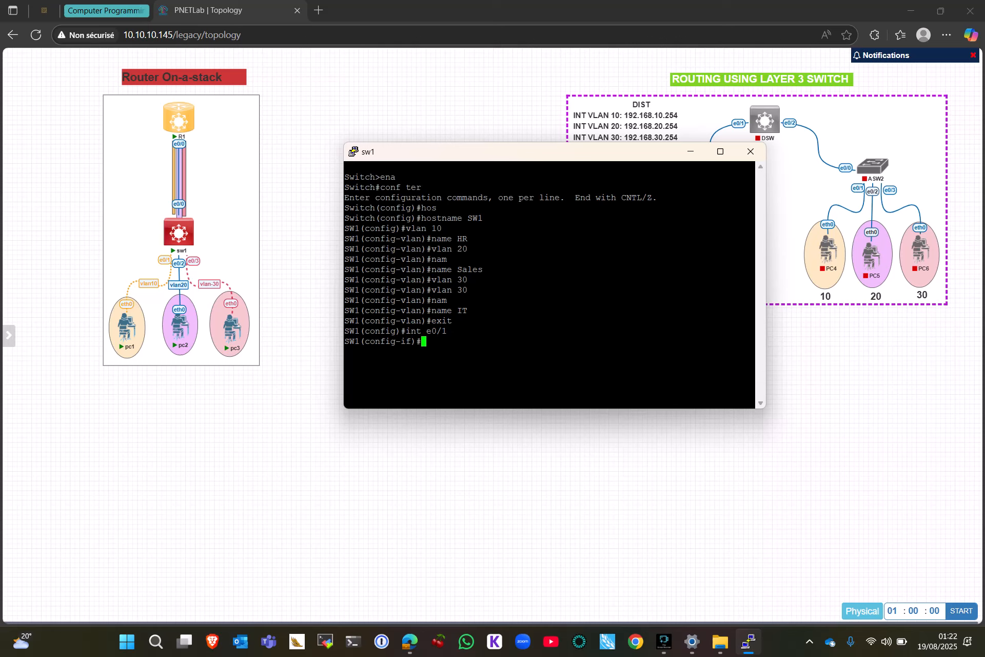
pyautogui.write('swi')
pyautogui.press('Tab')
pyautogui.write('m')
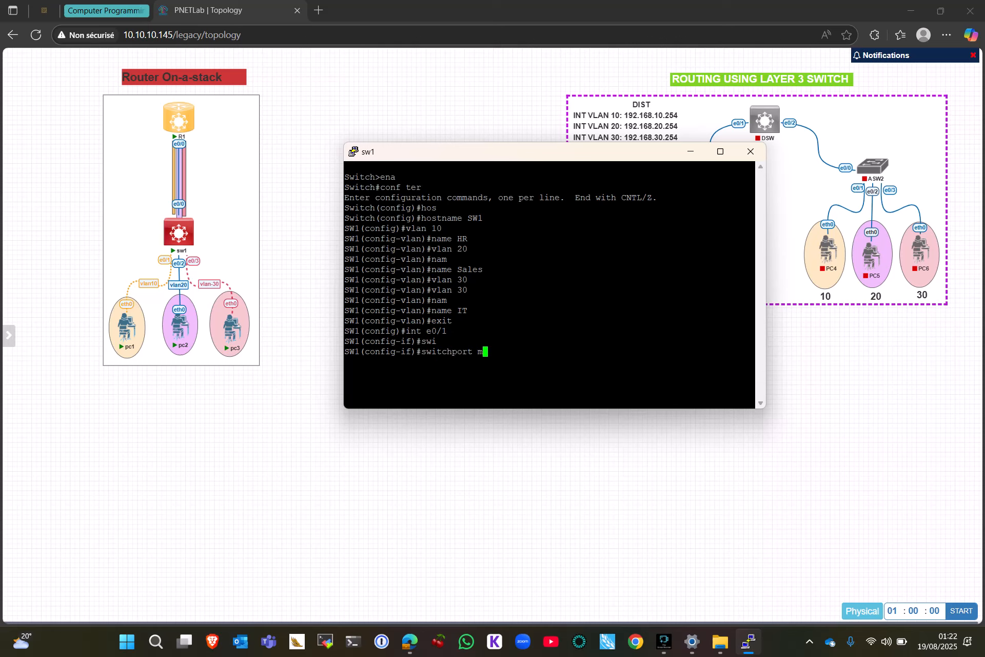
pyautogui.write('o')
pyautogui.press('Tab')
pyautogui.write('as')
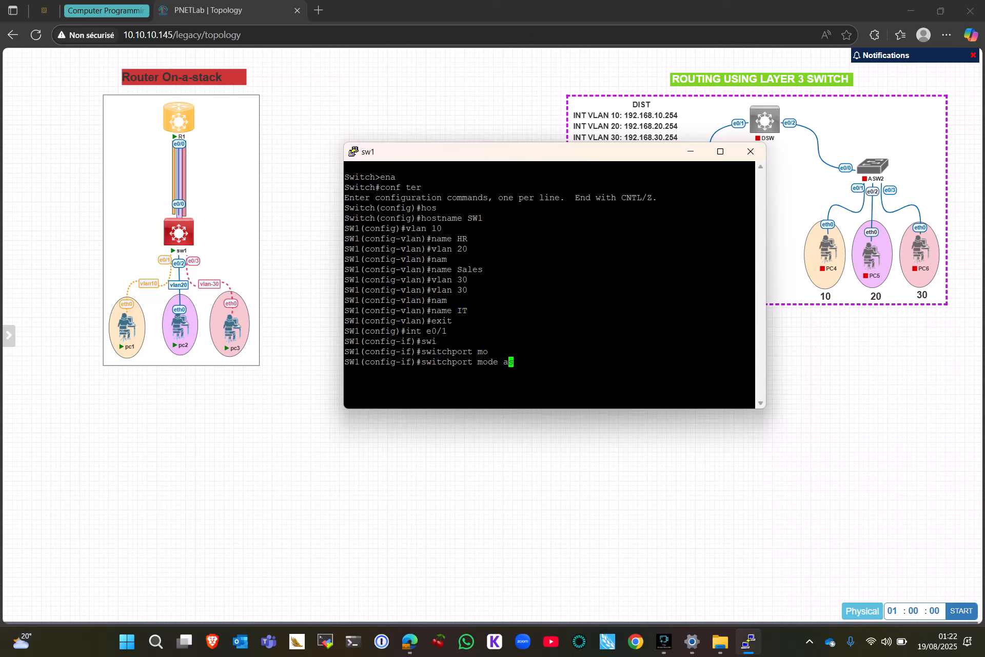
pyautogui.press('BackSpace')
pyautogui.write('C')
pyautogui.press('Tab')
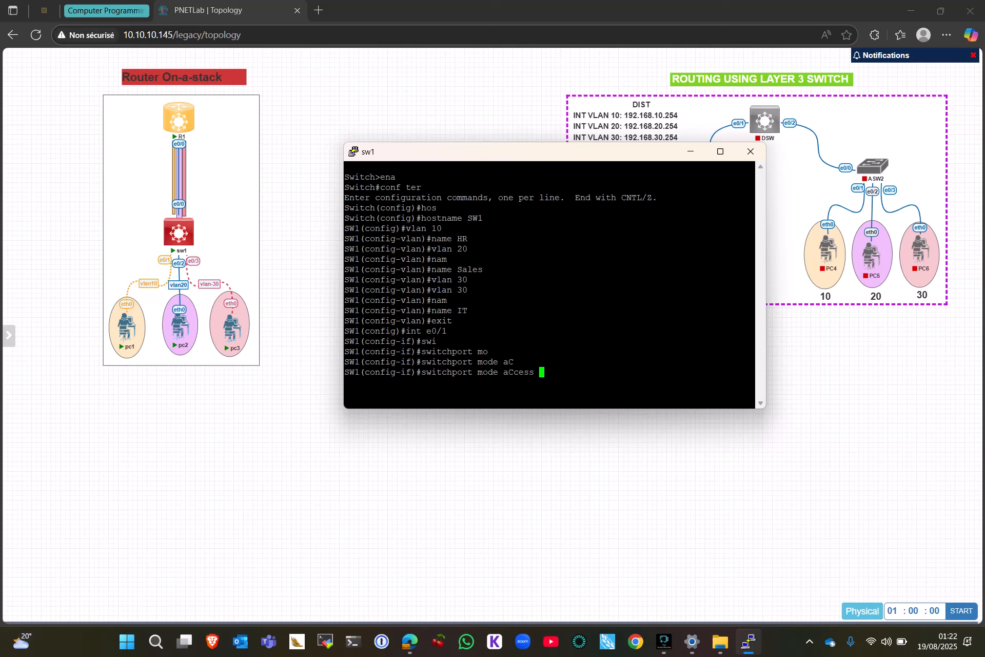
pyautogui.press('Return')
# Assign interface e0/1 to access VLAN 10
pyautogui.write('swi')
pyautogui.press('Tab')
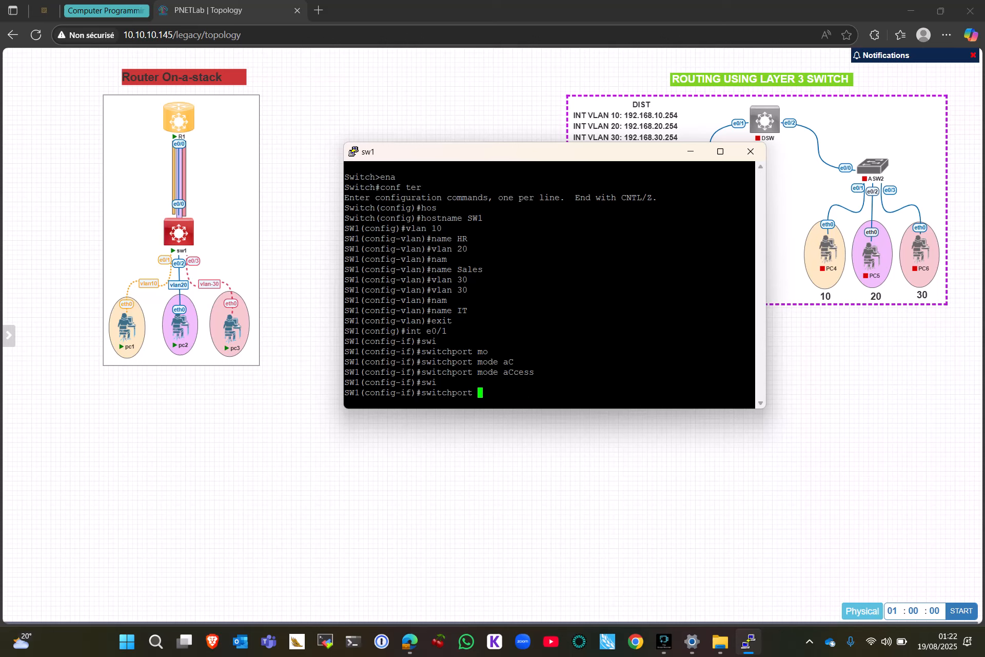
pyautogui.write('ac')
pyautogui.press('Tab')
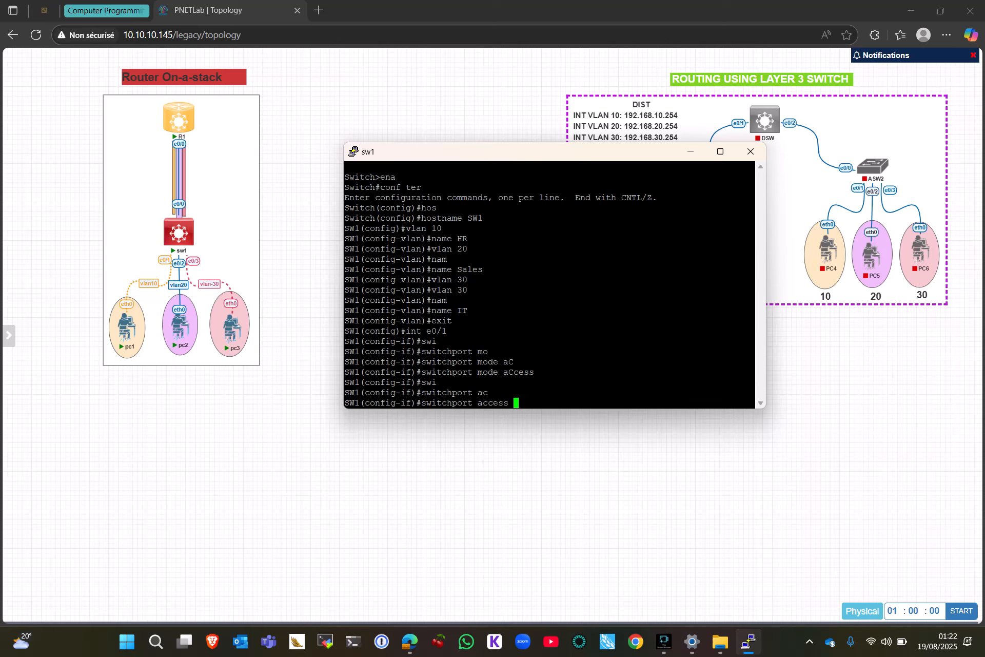
pyautogui.write('vl')
pyautogui.press('Tab')
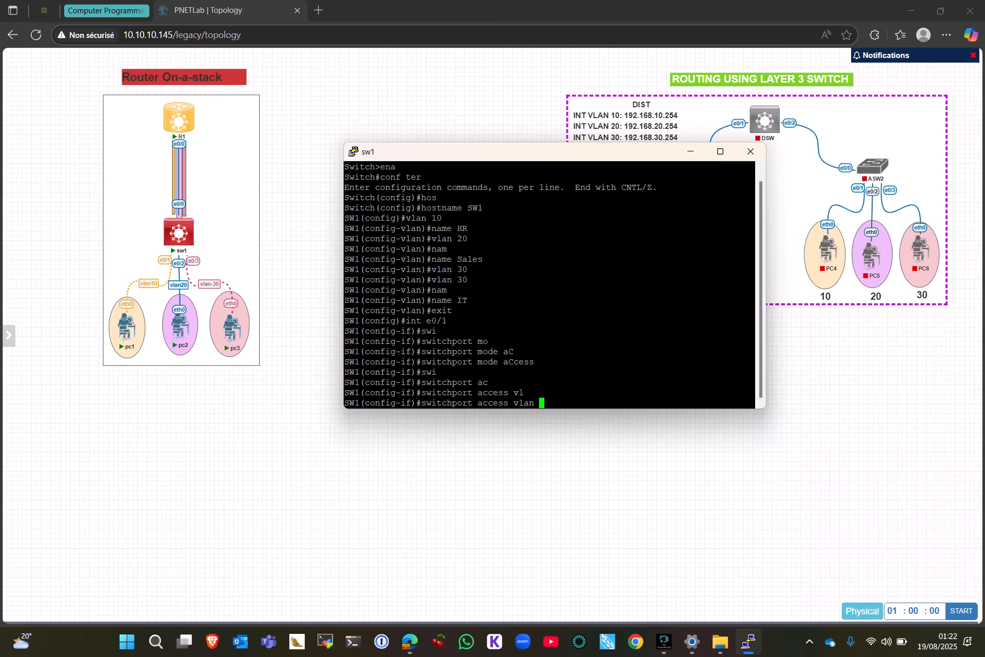
pyautogui.write('19')
pyautogui.press('BackSpace')
pyautogui.write('0')
pyautogui.press('Return')
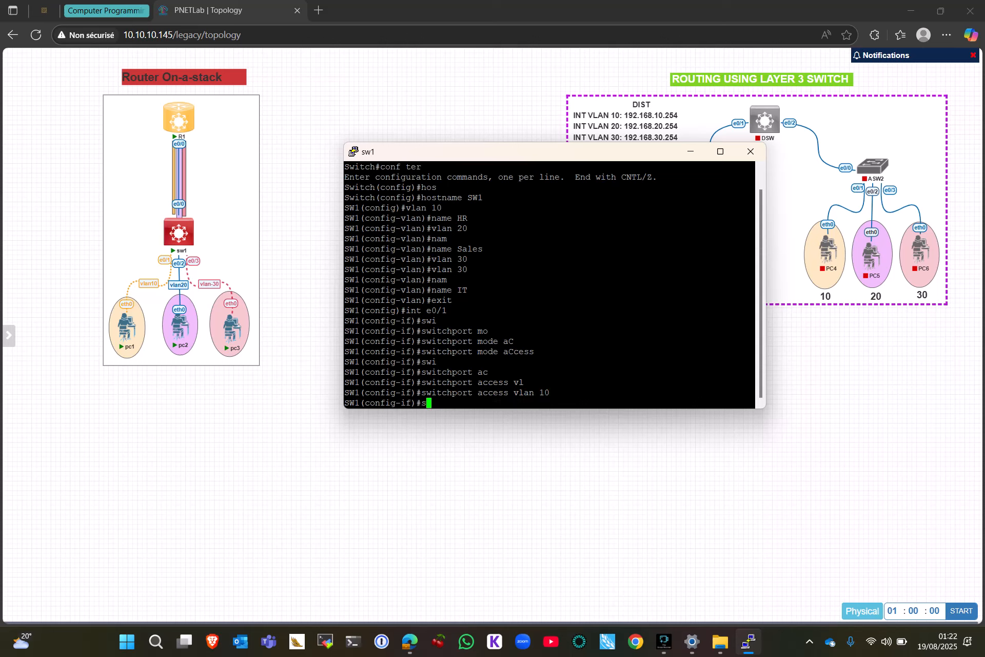
# Configure SW1's interface e0/2 as a switchport in access mode
pyautogui.press('Up')
pyautogui.press('Up')
pyautogui.press('Up')
pyautogui.press('Up')
pyautogui.press('BackSpace')
pyautogui.write('2')
pyautogui.press('Return')
pyautogui.press('Up')
pyautogui.press('Up')
pyautogui.press('Up')
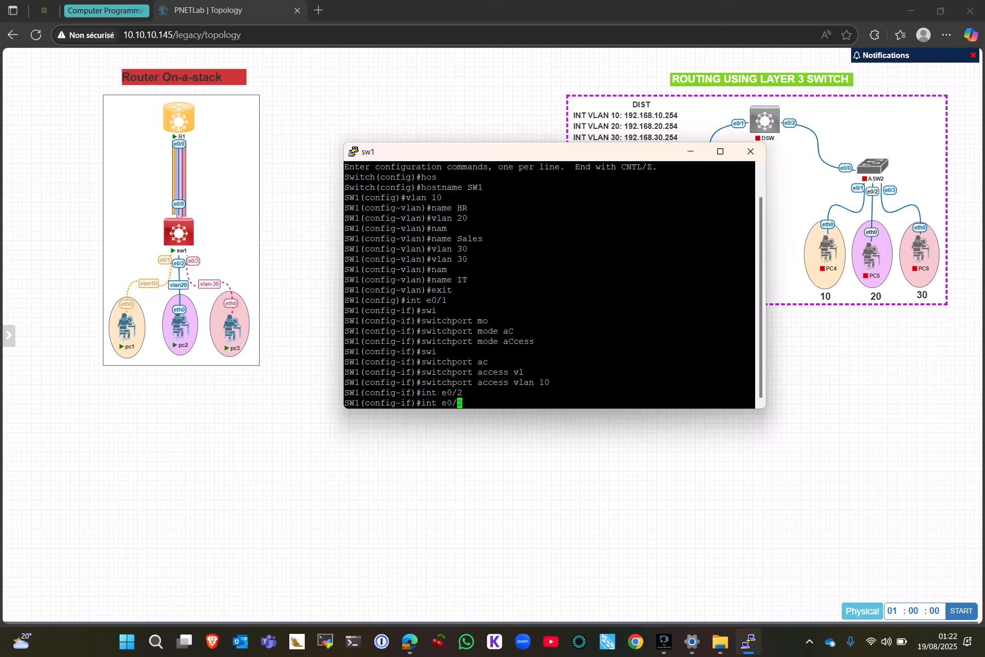
pyautogui.press('Return')
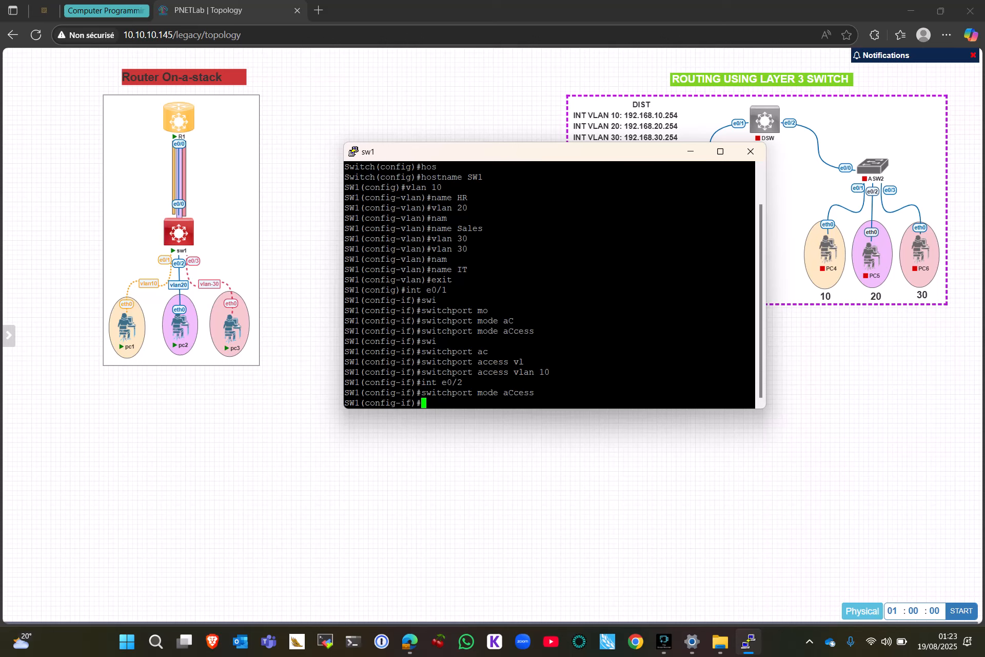
# Assign interface e0/2 to access VLAN 20
pyautogui.press('Up')
pyautogui.press('Up')
pyautogui.press('Up')
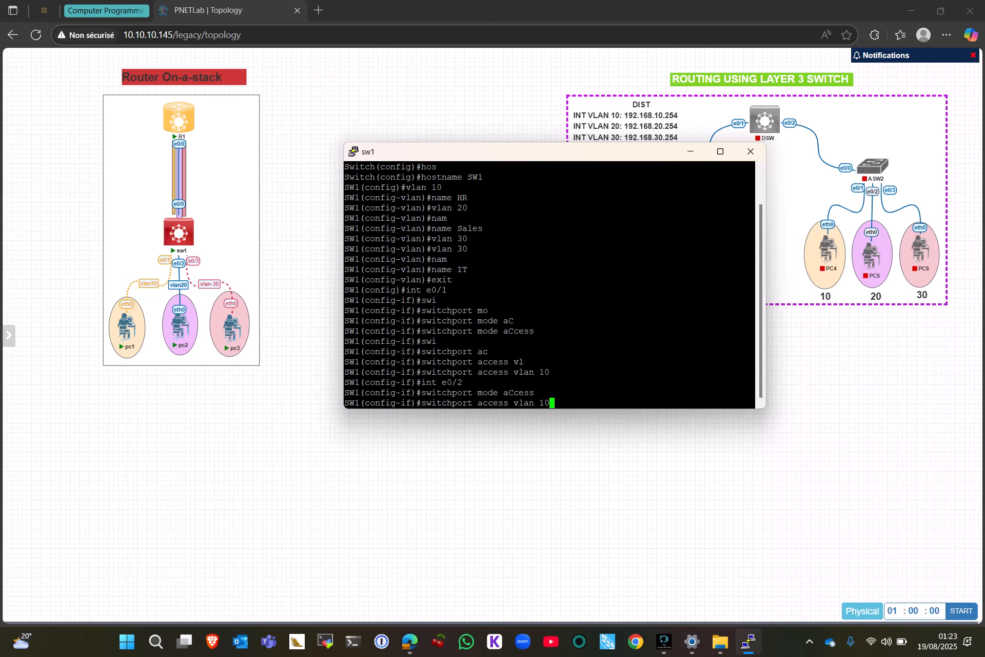
pyautogui.press('BackSpace')
pyautogui.press('BackSpace')
pyautogui.write('2')
pyautogui.press('Return')
# Configure SW1's interface e0/3 as a switchport in access mode
pyautogui.press('Up')
pyautogui.press('Up')
pyautogui.press('Up')
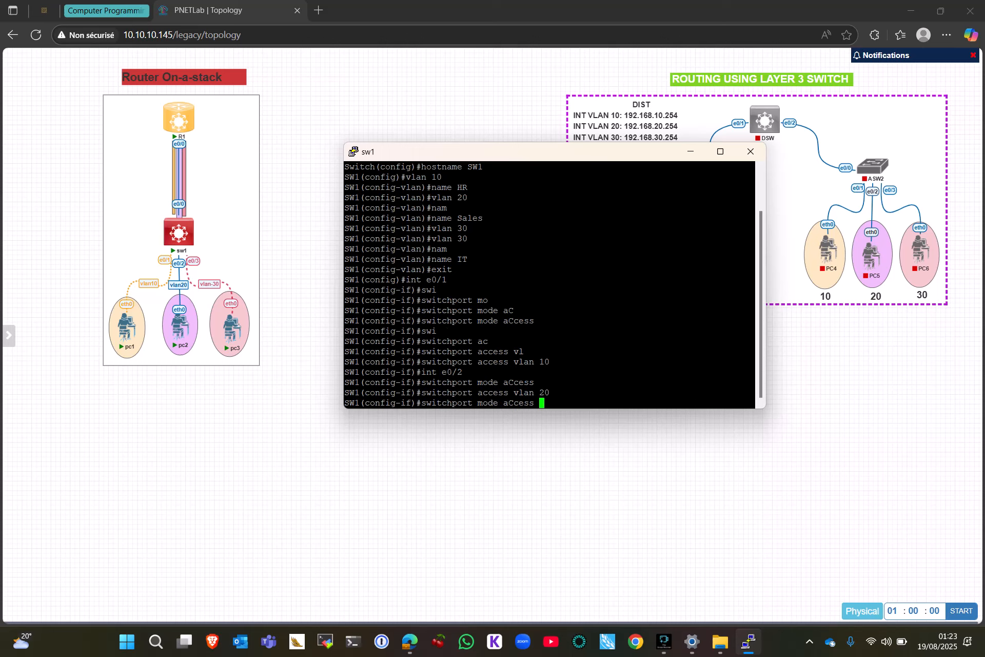
pyautogui.press('BackSpace')
pyautogui.write('3')
pyautogui.press('Return')
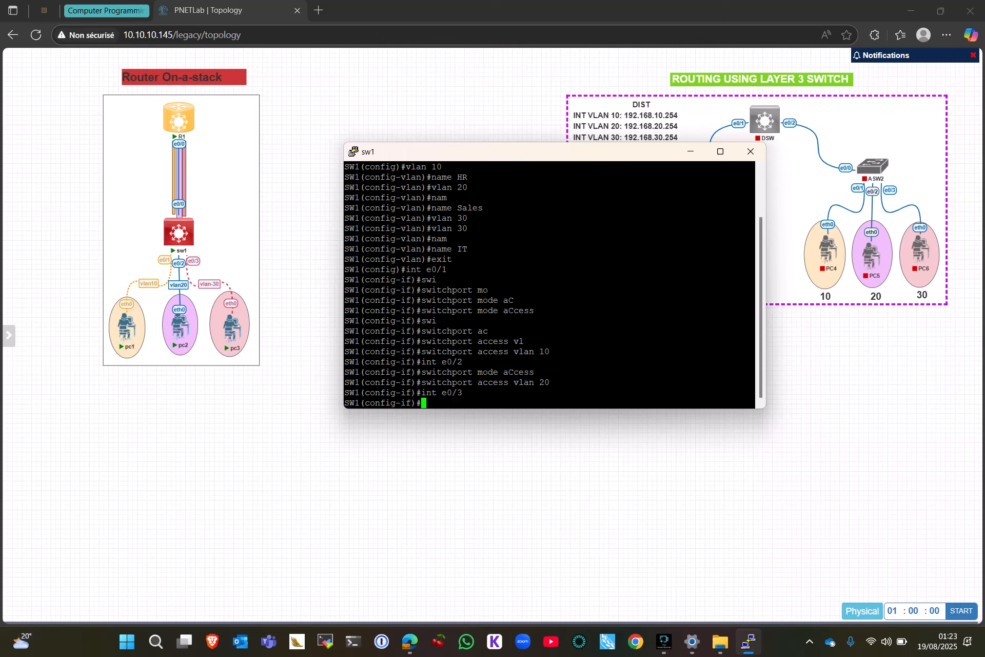
pyautogui.press('Up')
pyautogui.press('Up')
pyautogui.press('Left')
pyautogui.press('Up')
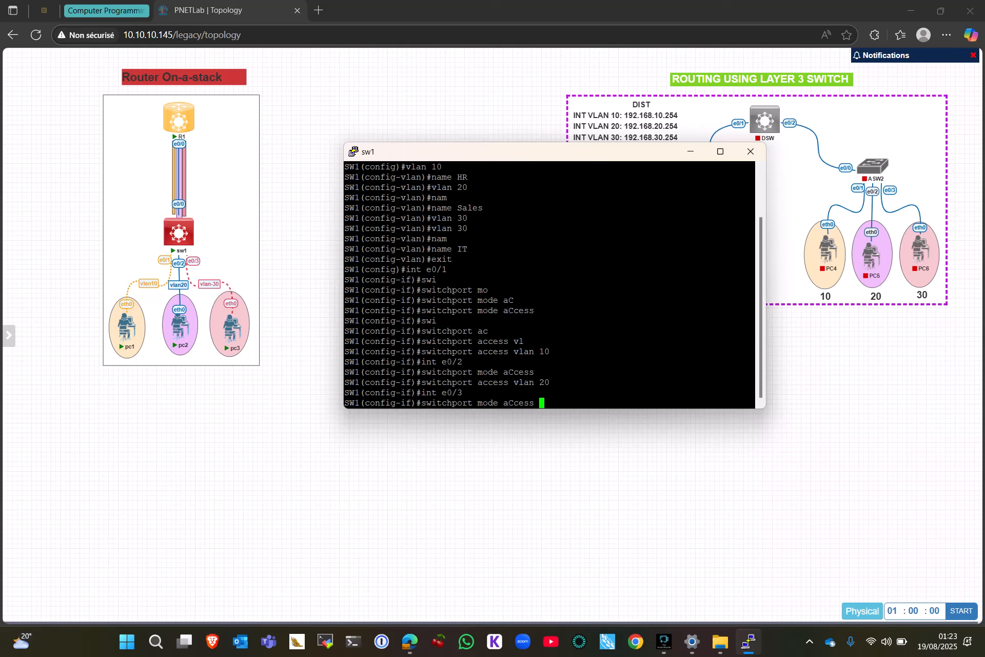
pyautogui.press('Return')
# Assign interface e0/3 to access VLAN 30 and leave interface configuration
pyautogui.press('Up')
pyautogui.press('Up')
pyautogui.press('Left')
pyautogui.press('Up')
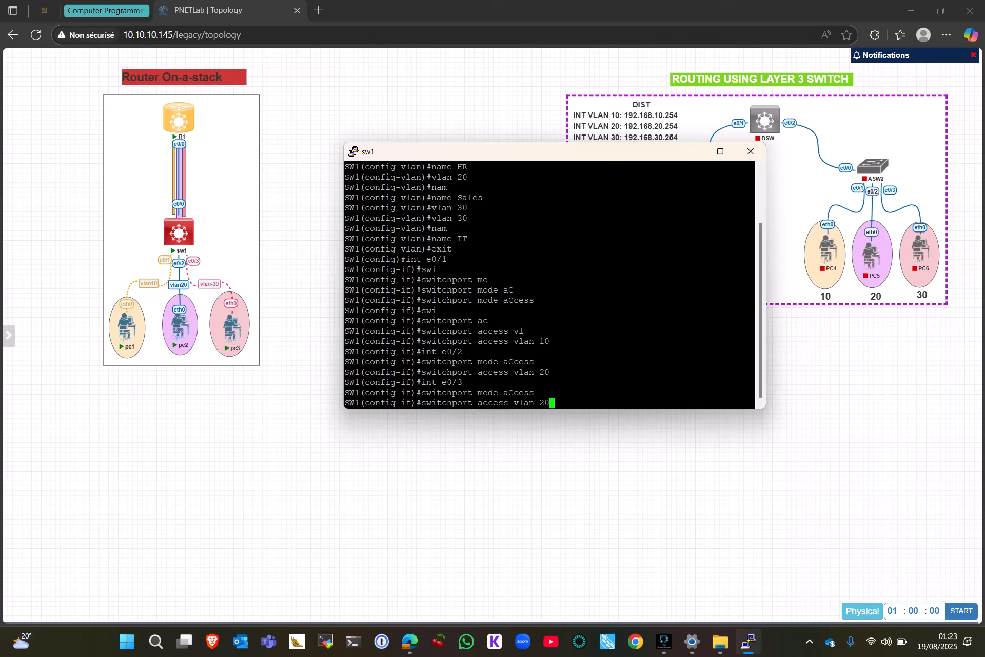
pyautogui.press('Left')
pyautogui.press('BackSpace')
pyautogui.write('3')
pyautogui.press('Return')
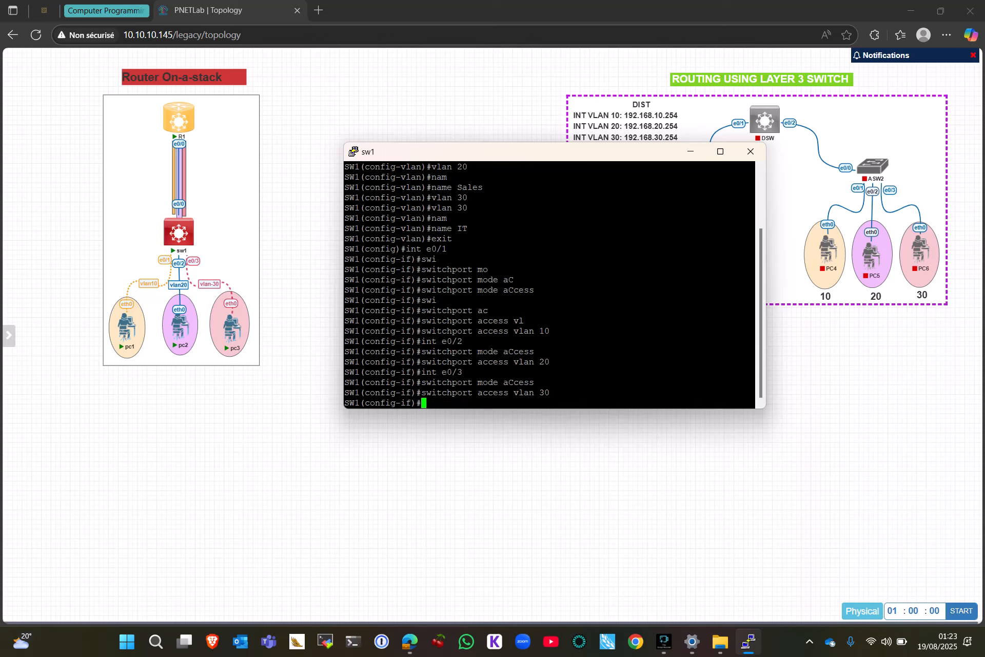
pyautogui.write('exit')
pyautogui.press('Return')
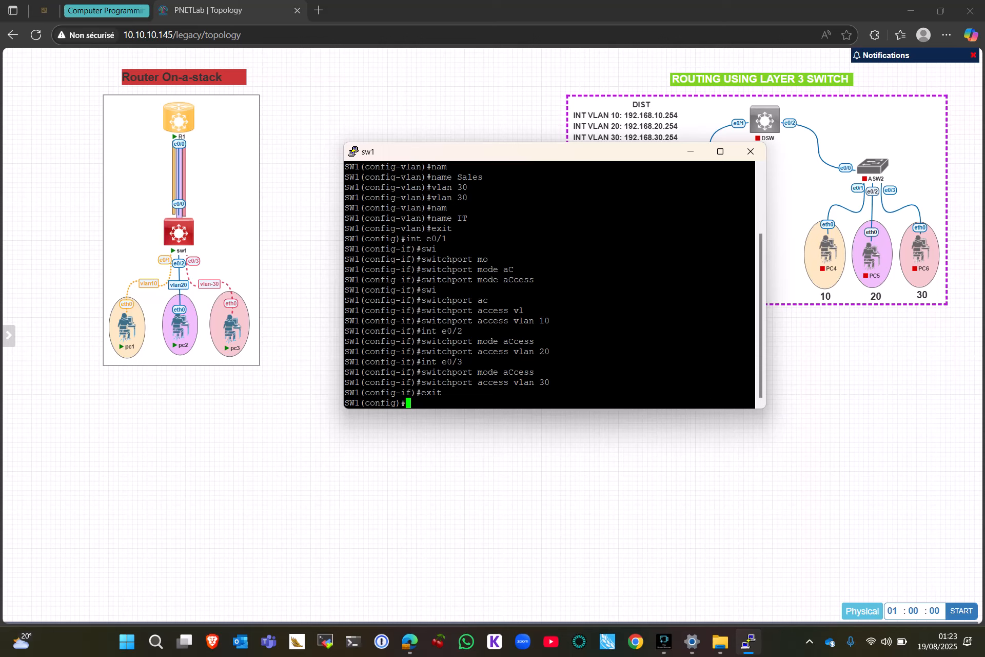
# Set the trunk encapsulation on SW1's interface e0/0 to dot1q
pyautogui.write('int e0/0')
pyautogui.press('Return')
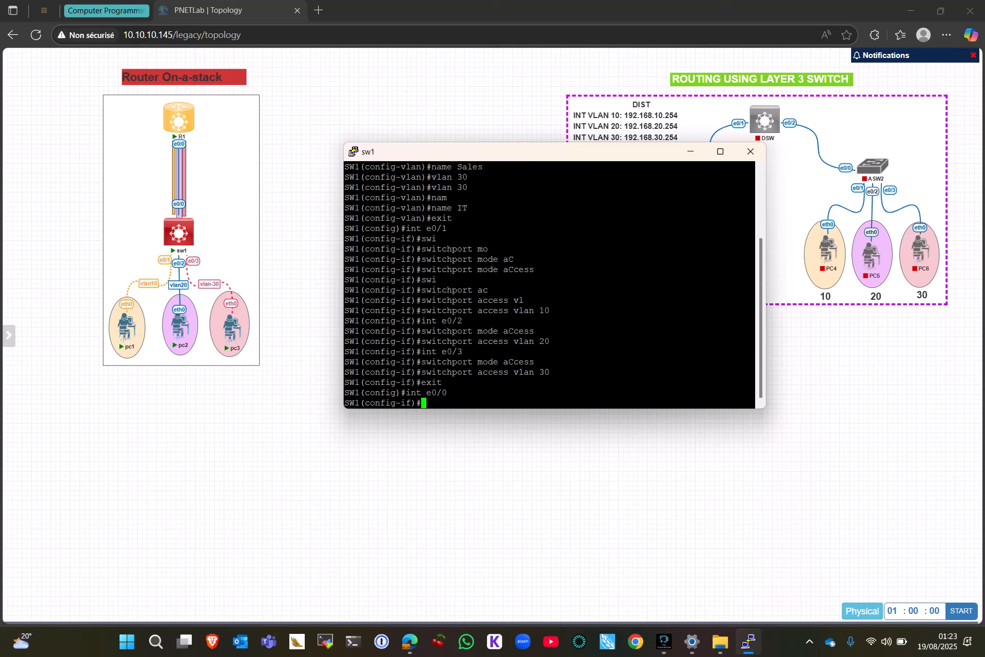
pyautogui.write('sw')
pyautogui.press('Tab')
pyautogui.write('tr')
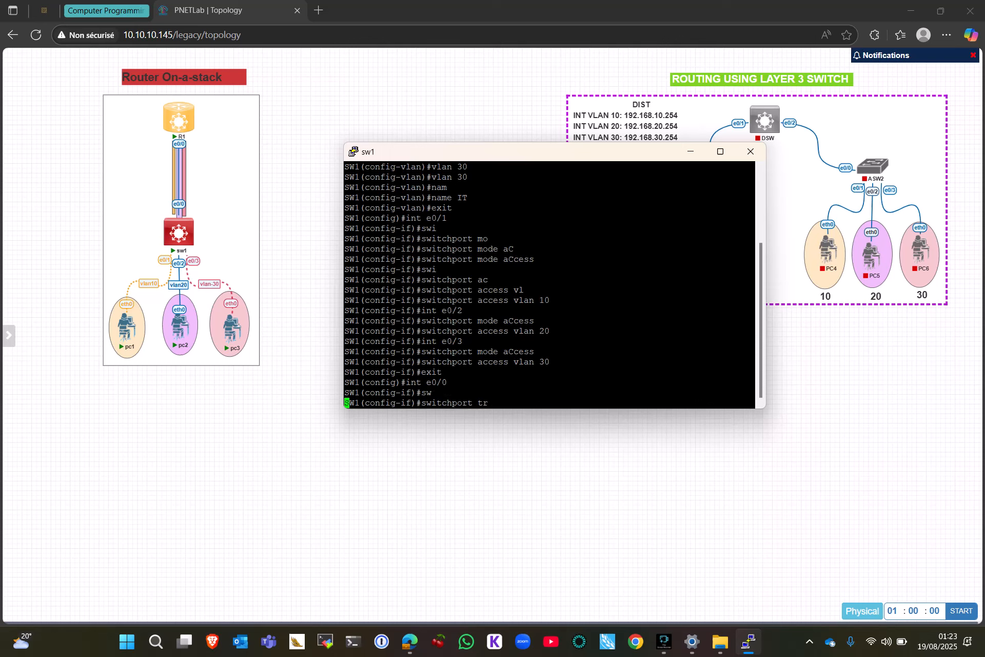
pyautogui.press('Tab')
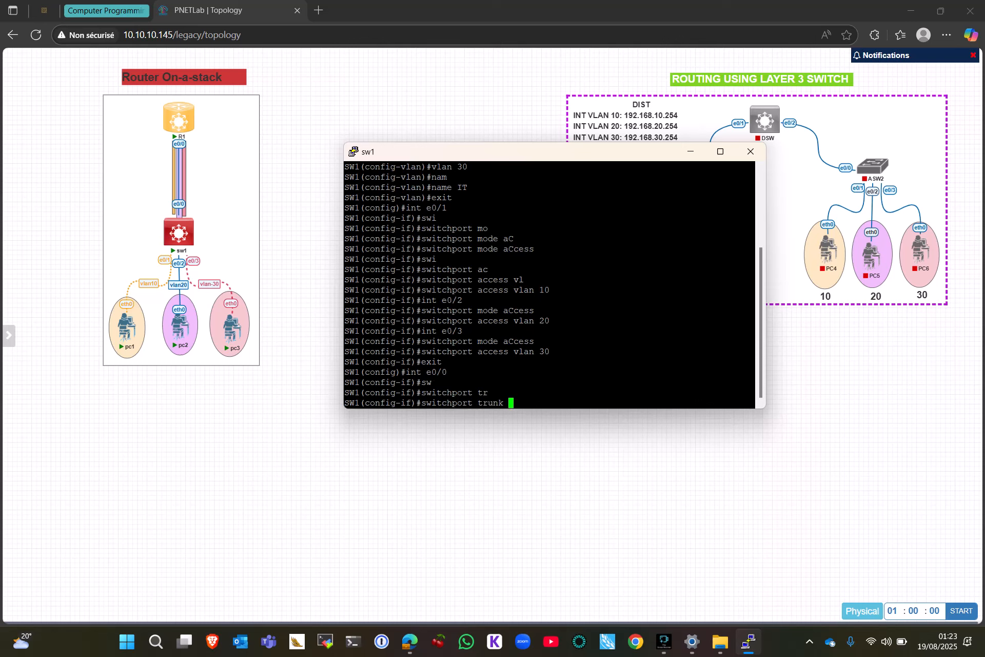
pyautogui.write('en')
pyautogui.press('Tab')
pyautogui.write('do')
pyautogui.press('Tab')
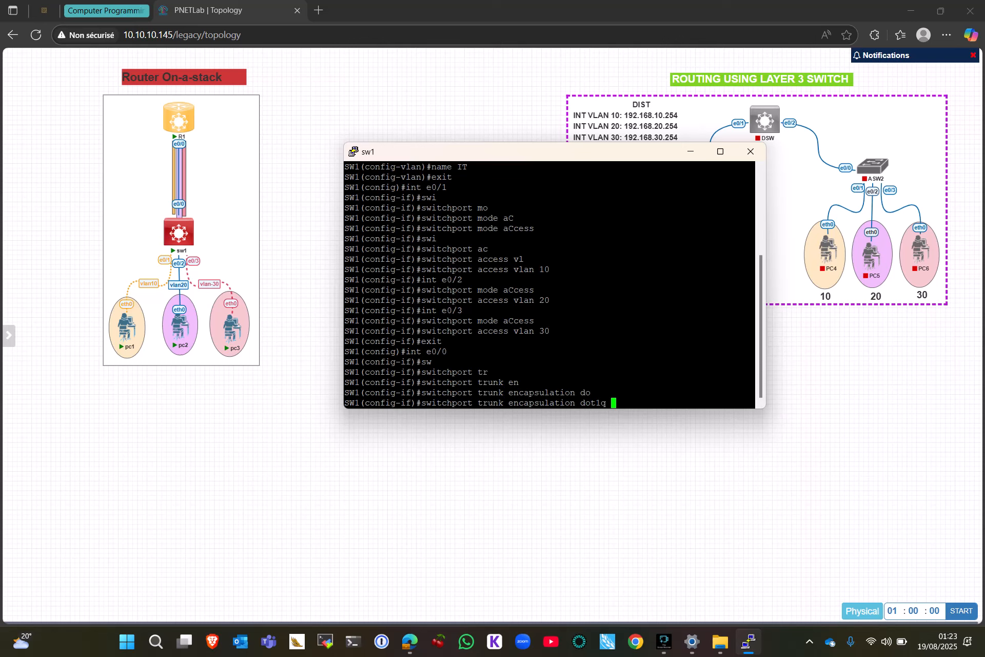
pyautogui.press('Return')
# Configure SW1's interface e0/0 as a switchport in trunk mode
pyautogui.write('w')
pyautogui.press('Tab')
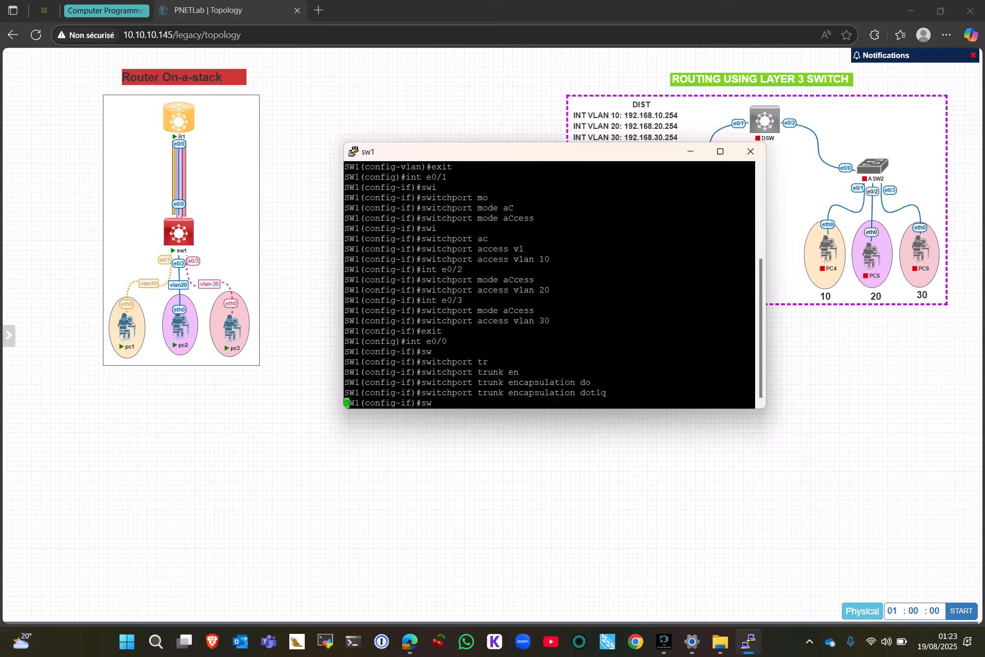
pyautogui.write('mo')
pyautogui.press('Tab')
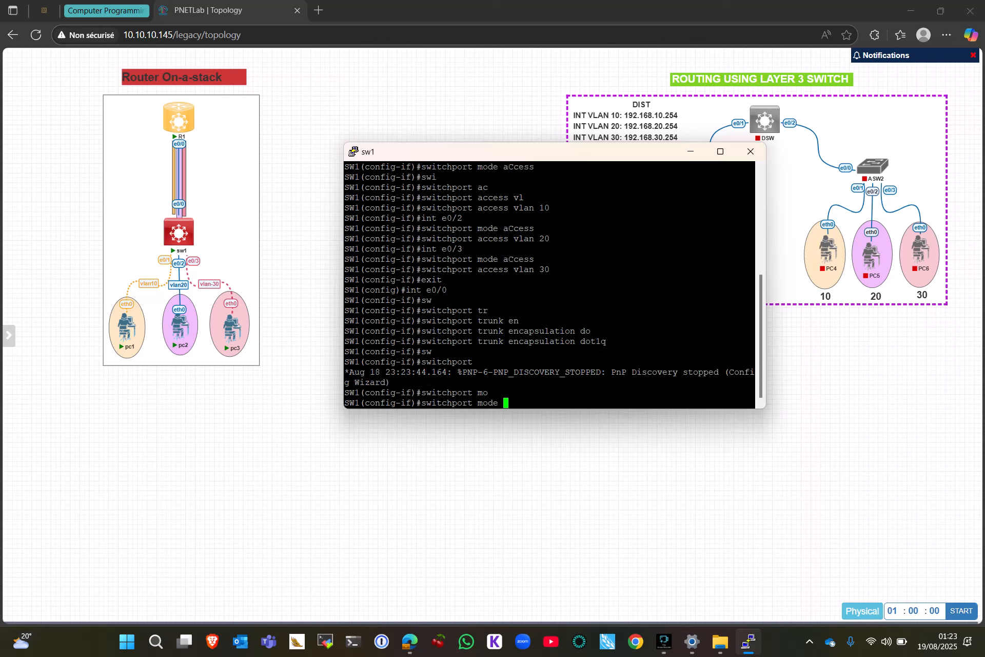
pyautogui.write('tr')
pyautogui.press('Tab')
pyautogui.press('Return')
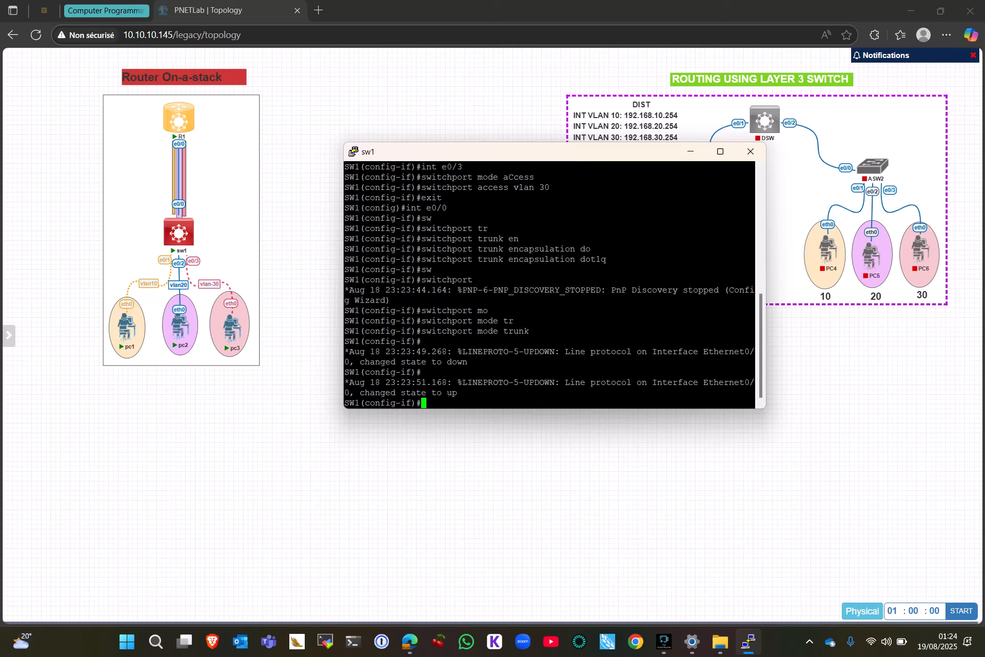
# Open the console of router R1 in PuTTY and decline the initial configuration dialog with no
pyautogui.click(191, 112)
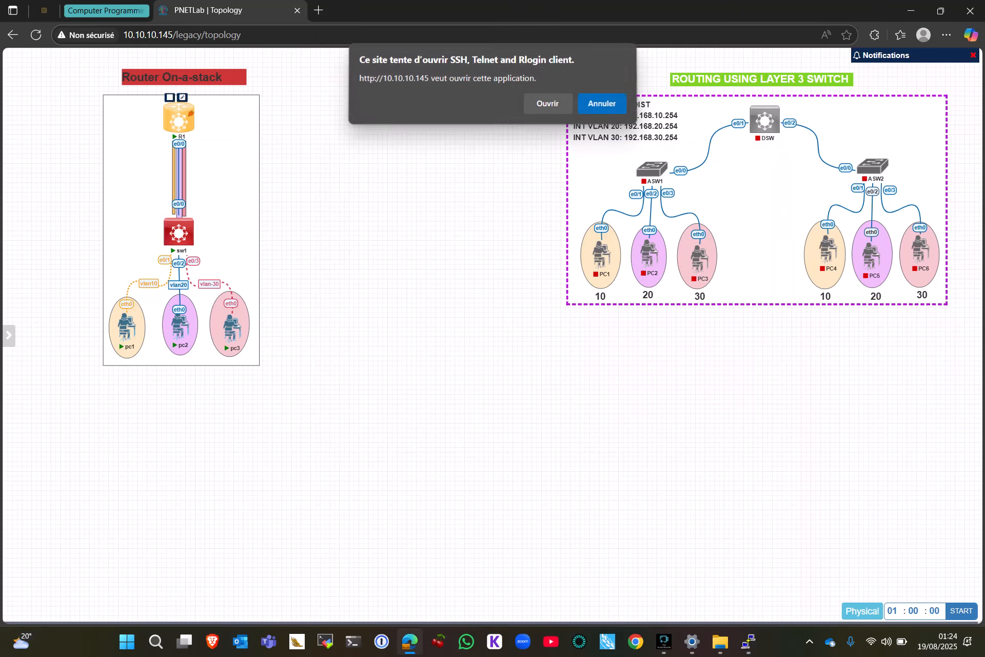
pyautogui.click(548, 105)
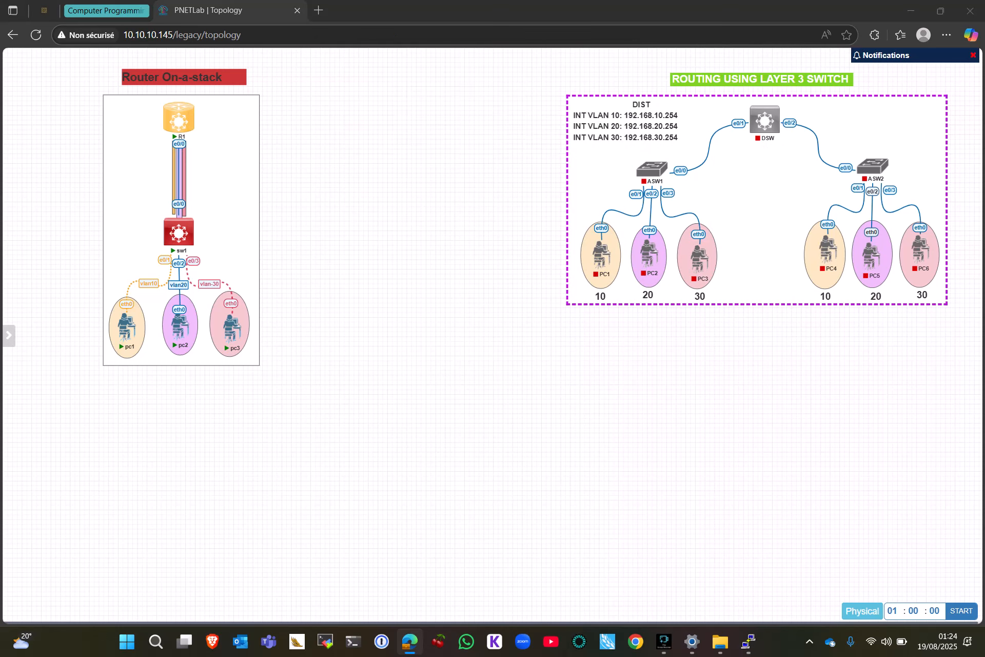
pyautogui.moveTo(328, 109); pyautogui.dragTo(674, 143)
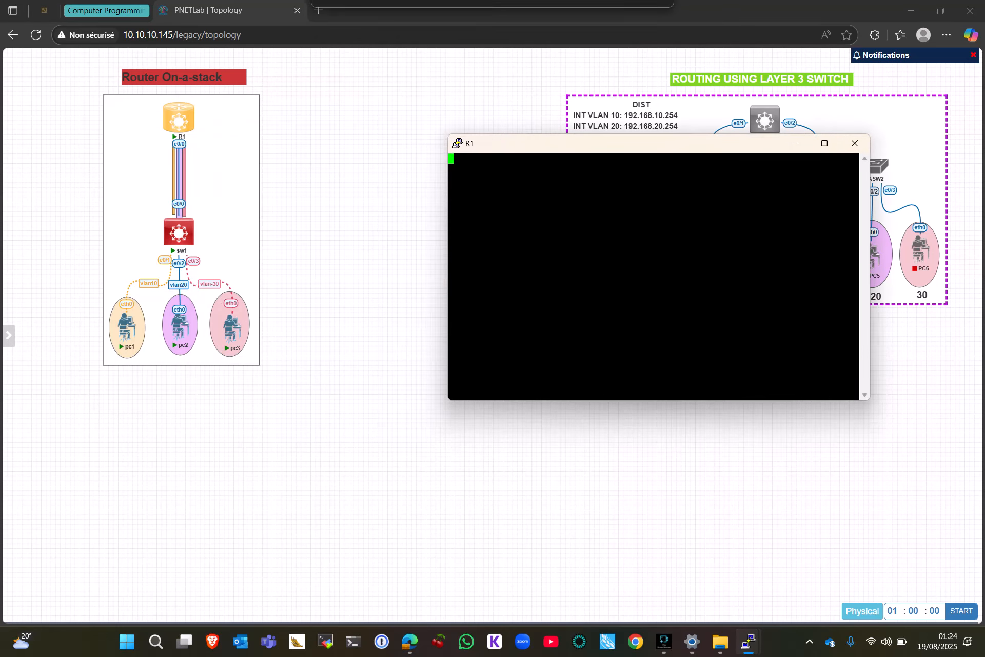
pyautogui.press('Return')
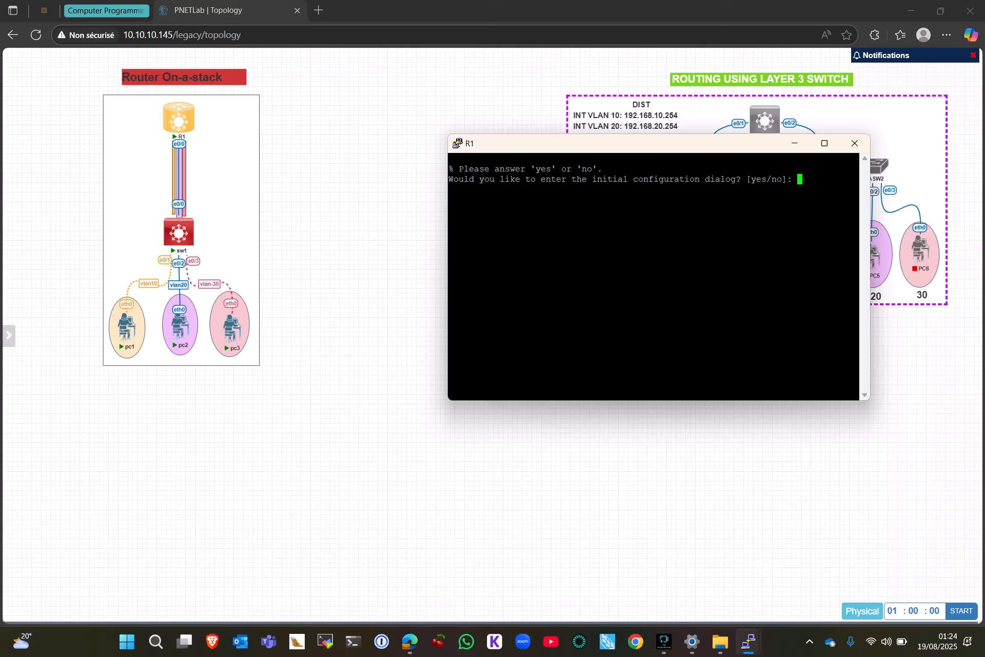
pyautogui.write('no')
pyautogui.press('Return')
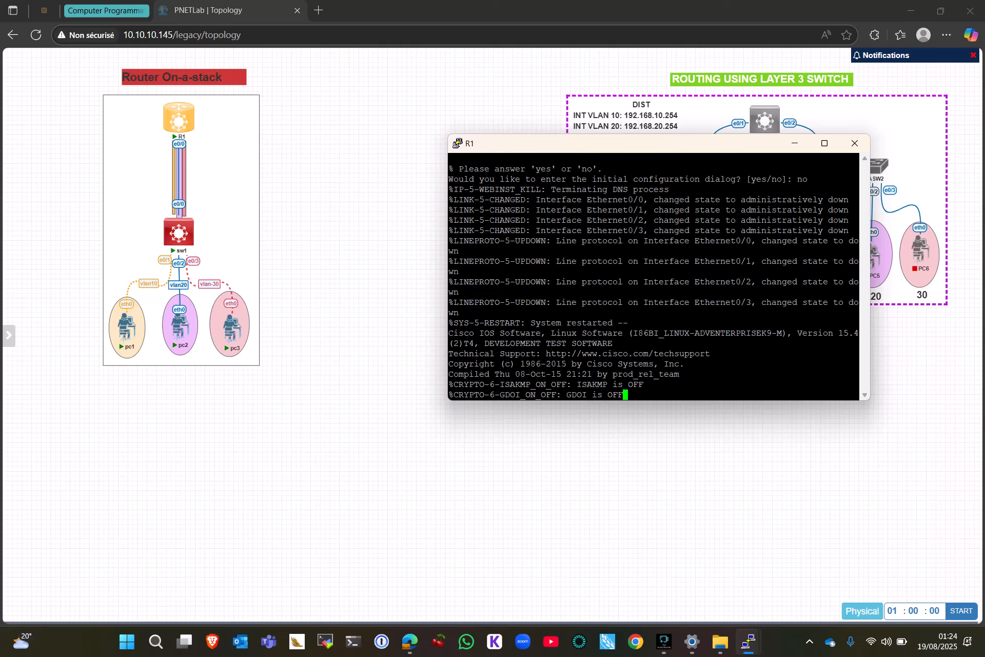
pyautogui.press('Return')
pyautogui.press('Return')
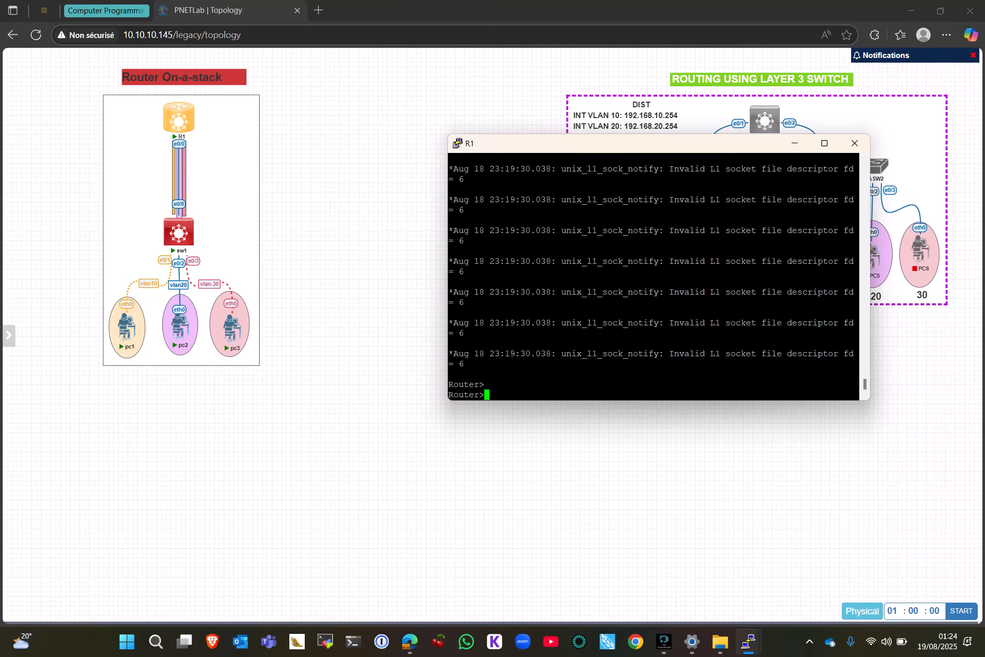
# Enter privileged mode and global configuration mode on the router
pyautogui.write('ena')
pyautogui.press('Return')
pyautogui.write('c')
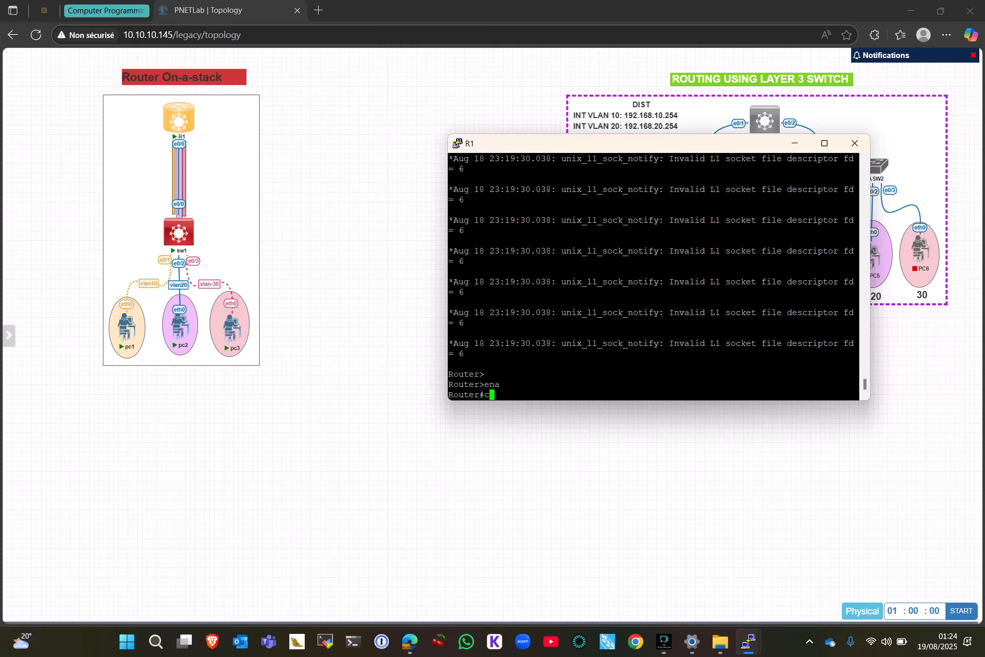
pyautogui.write('onf')
pyautogui.press('Tab')
pyautogui.write('tr')
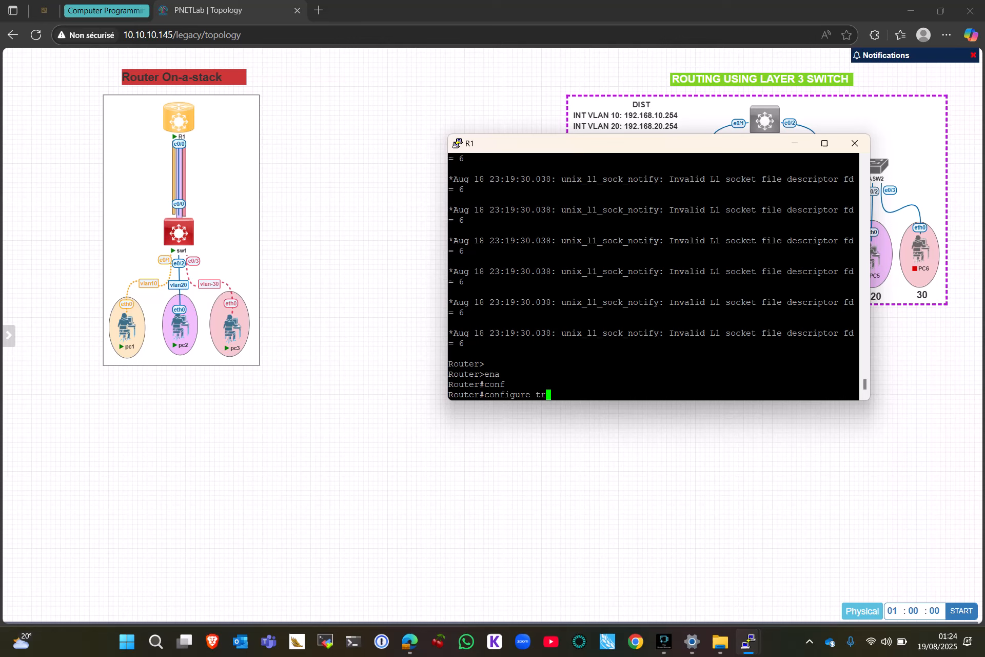
pyautogui.press('Tab')
pyautogui.press('BackSpace')
pyautogui.press('Tab')
pyautogui.press('Return')
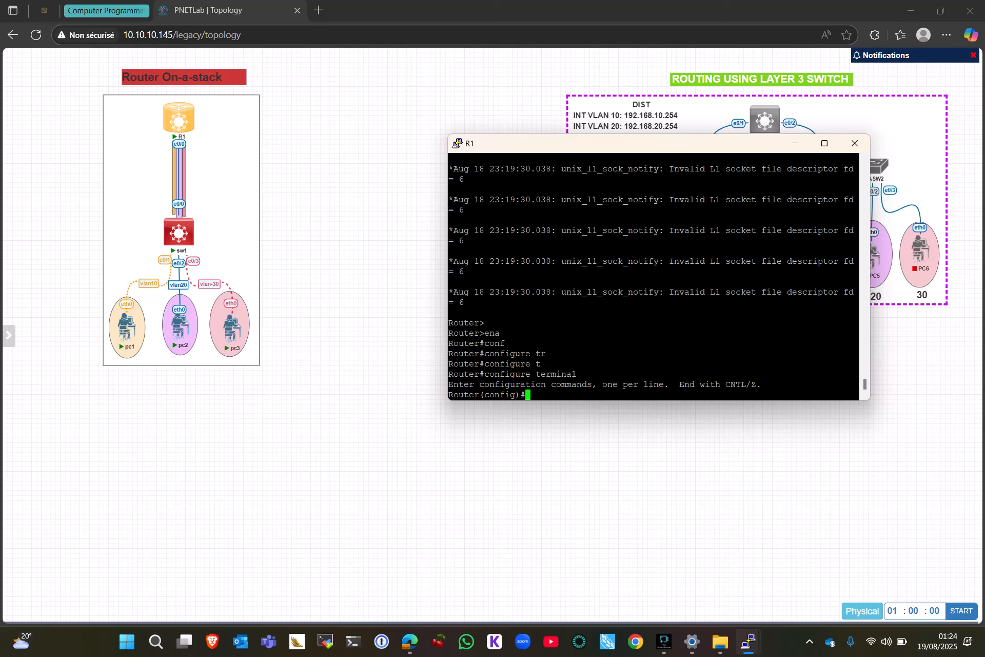
# Set the router's hostname to R1
pyautogui.write('ho')
pyautogui.press('Tab')
pyautogui.write('R1')
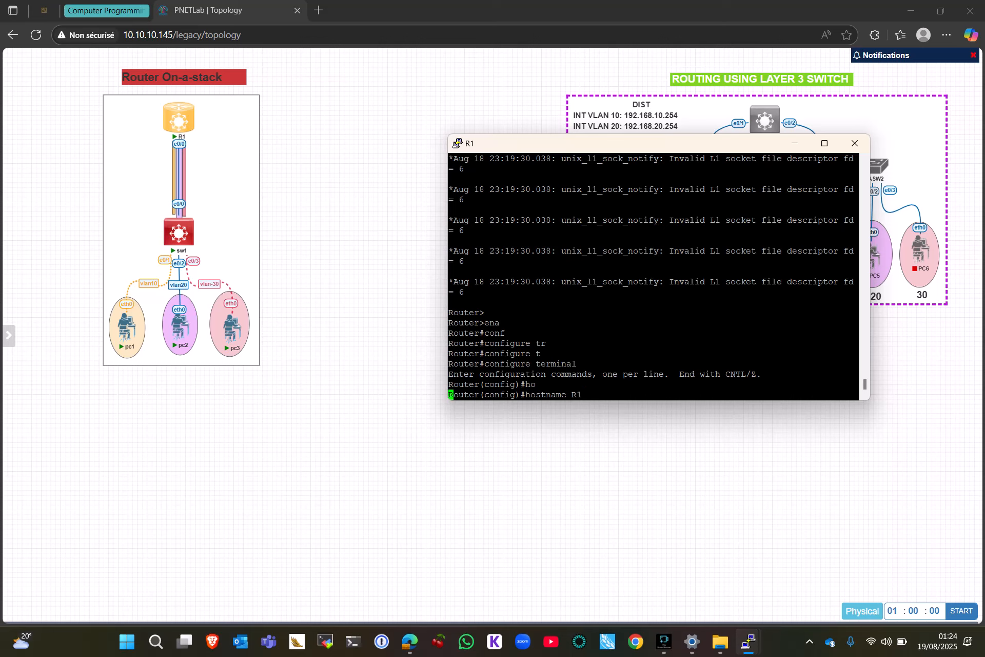
pyautogui.press('Return')
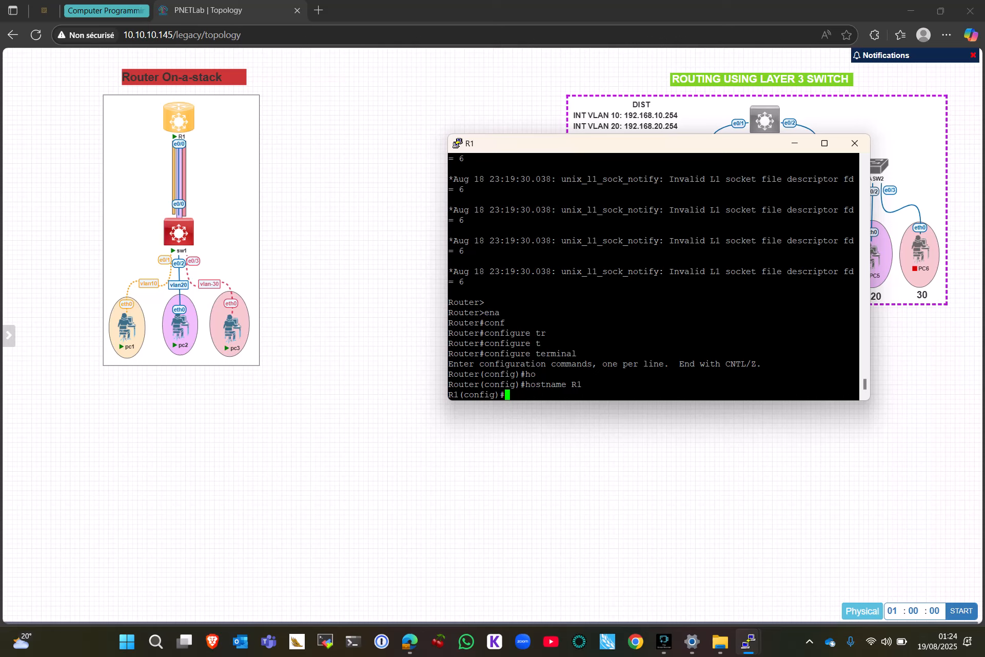
# Enable R1's interface e0/0 with no shutdown and leave interface configuration
pyautogui.write('int e0/0')
pyautogui.press('Return')
pyautogui.write('no sh')
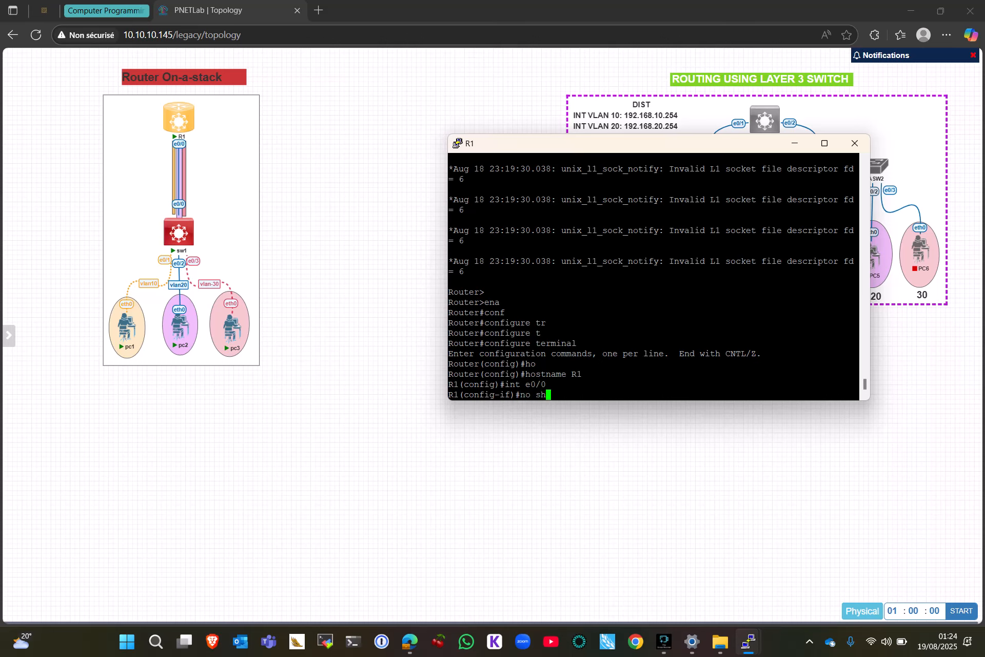
pyautogui.press('Return')
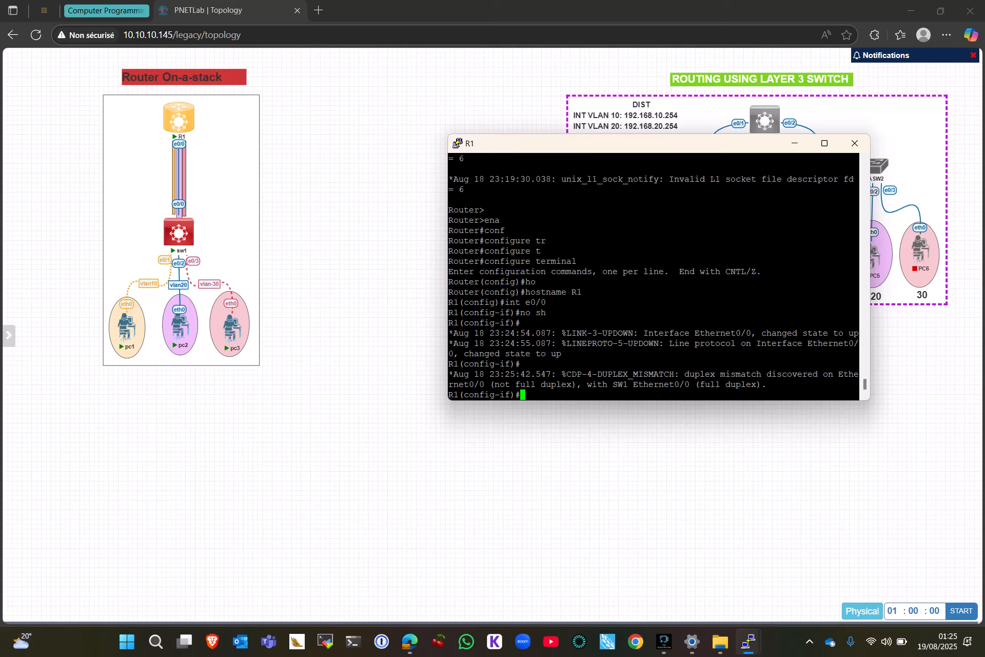
pyautogui.moveTo(857, 303); pyautogui.dragTo(505, 302)
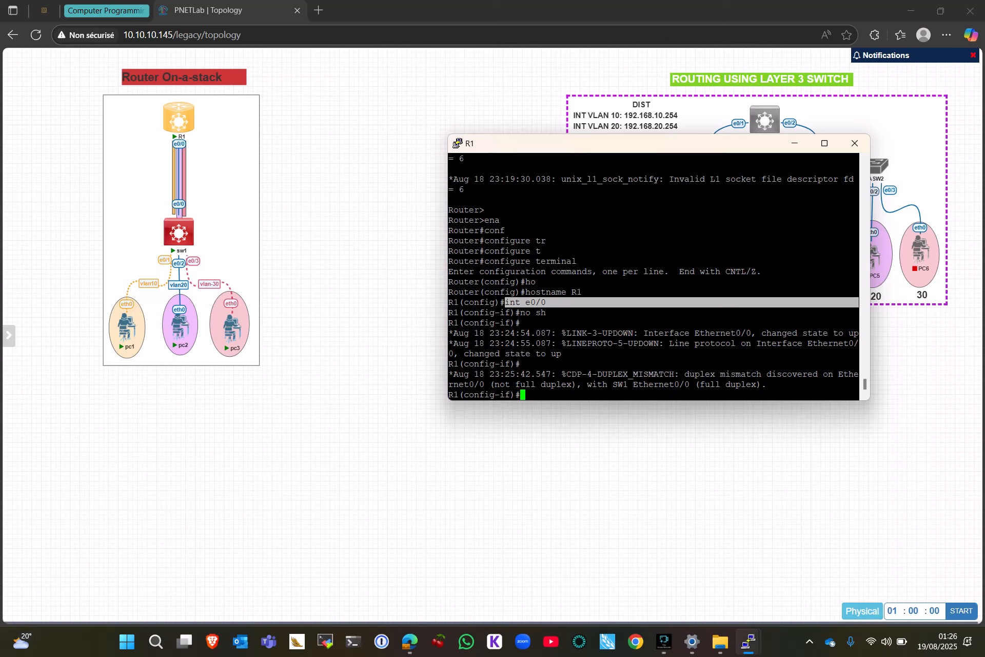
pyautogui.write('exit')
pyautogui.press('Return')
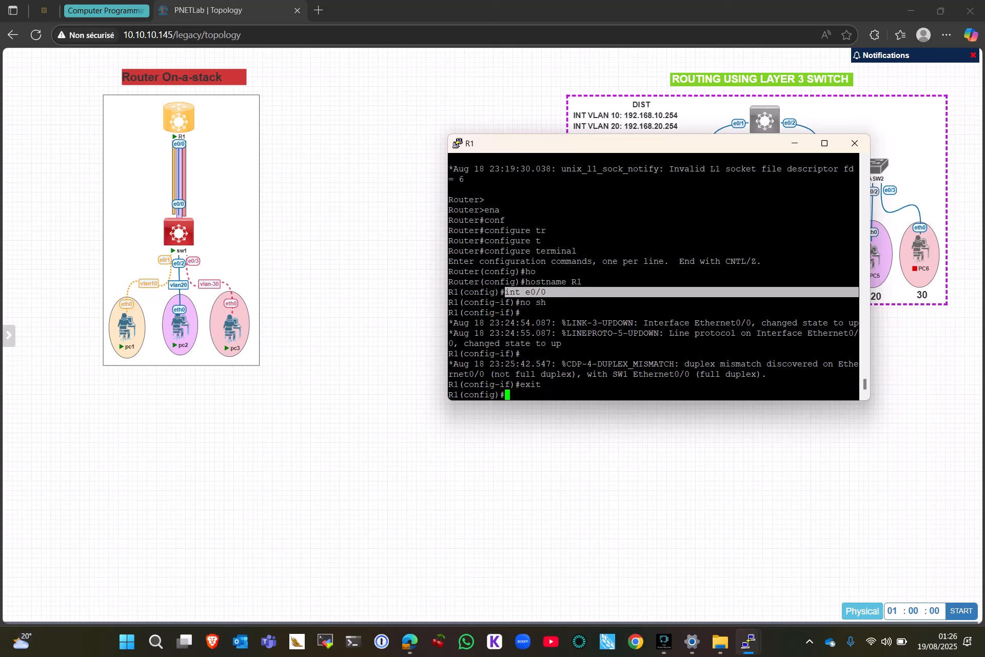
# Create subinterface e0/0.10 on R1 with dot1Q encapsulation for VLAN 10
pyautogui.write('int e0/0.10')
pyautogui.press('Return')
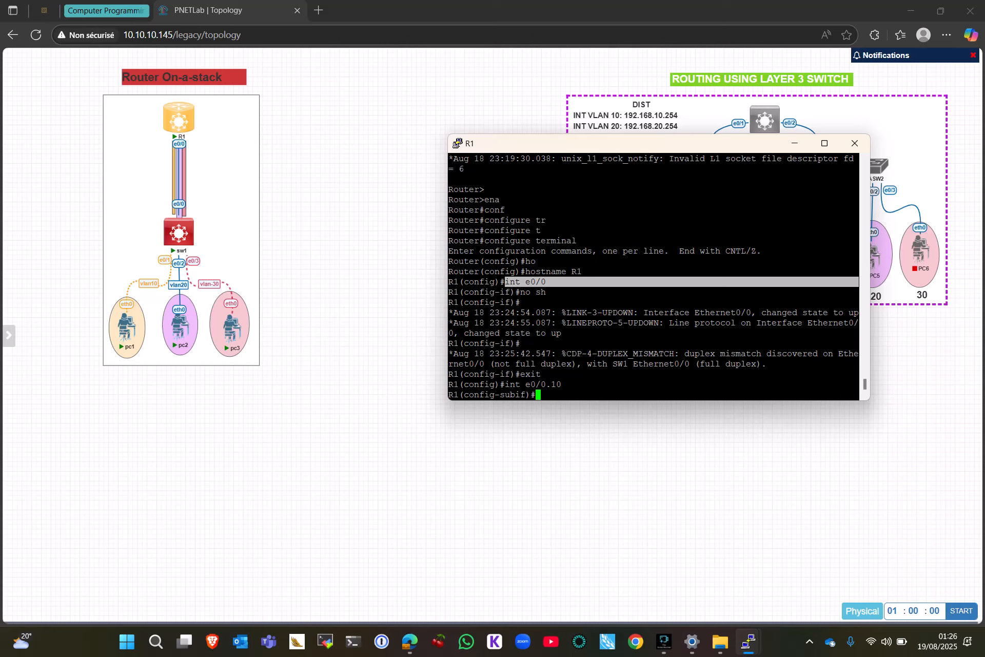
pyautogui.write('en')
pyautogui.press('Tab')
pyautogui.write('do')
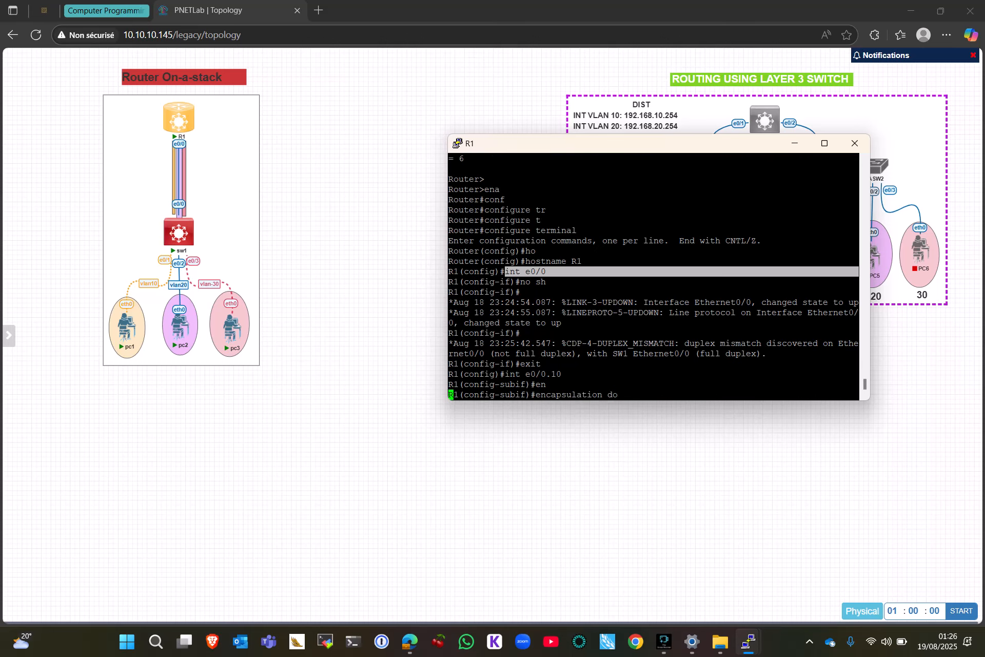
pyautogui.press('Tab')
pyautogui.write('10')
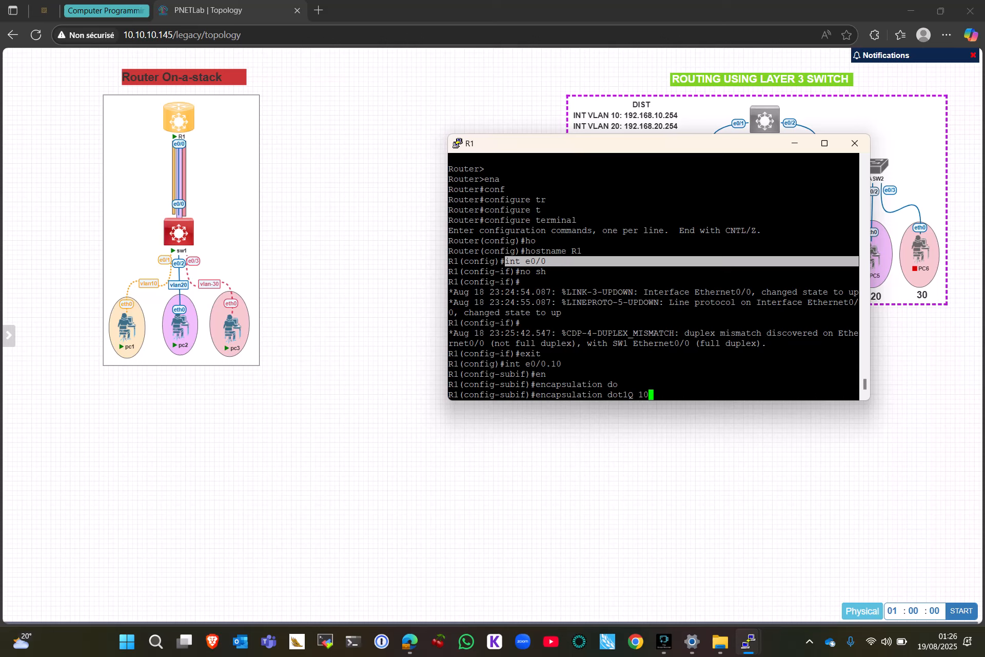
pyautogui.press('Return')
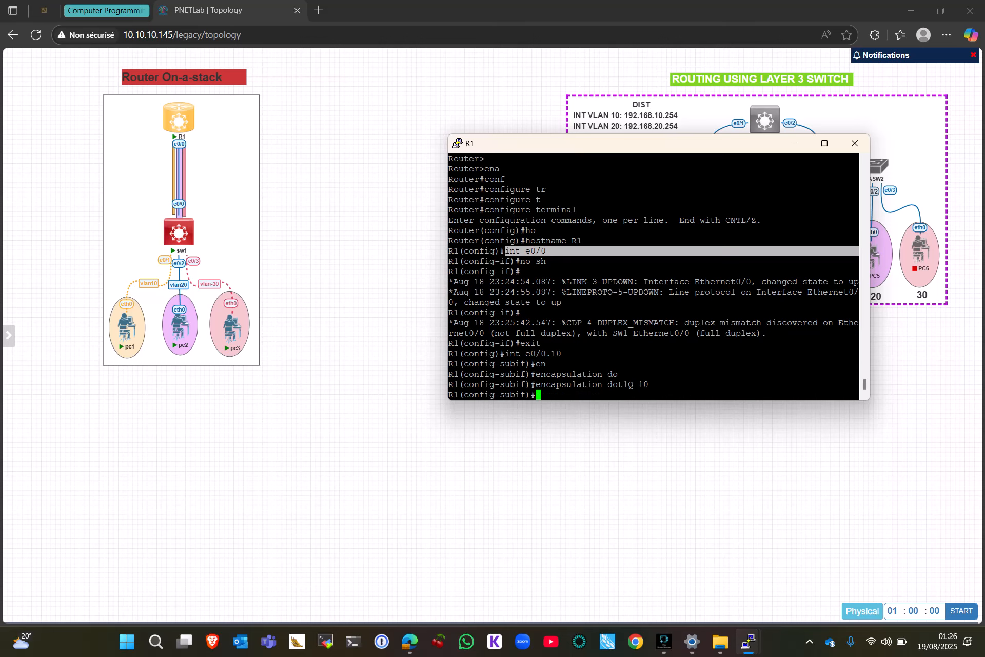
# Assign IP address 192.168.10.254 with mask 255.255.255.0 to subinterface e0/0.10 and leave its configuration
pyautogui.write('ip add')
pyautogui.press('Tab')
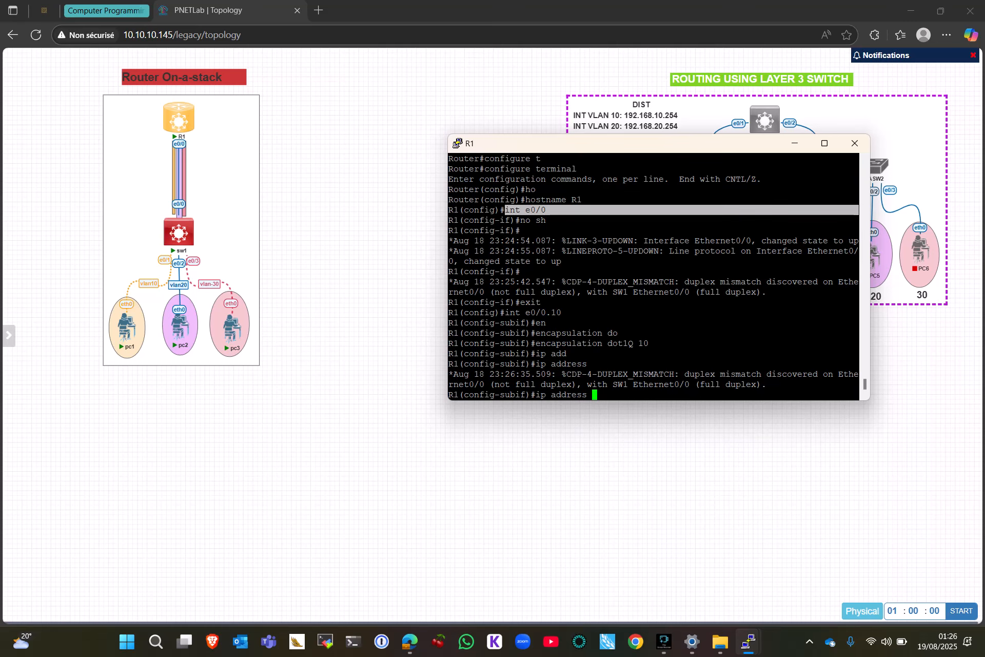
pyautogui.write('10')
pyautogui.press('Left')
pyautogui.write('92.168.10.254 255.255.255.')
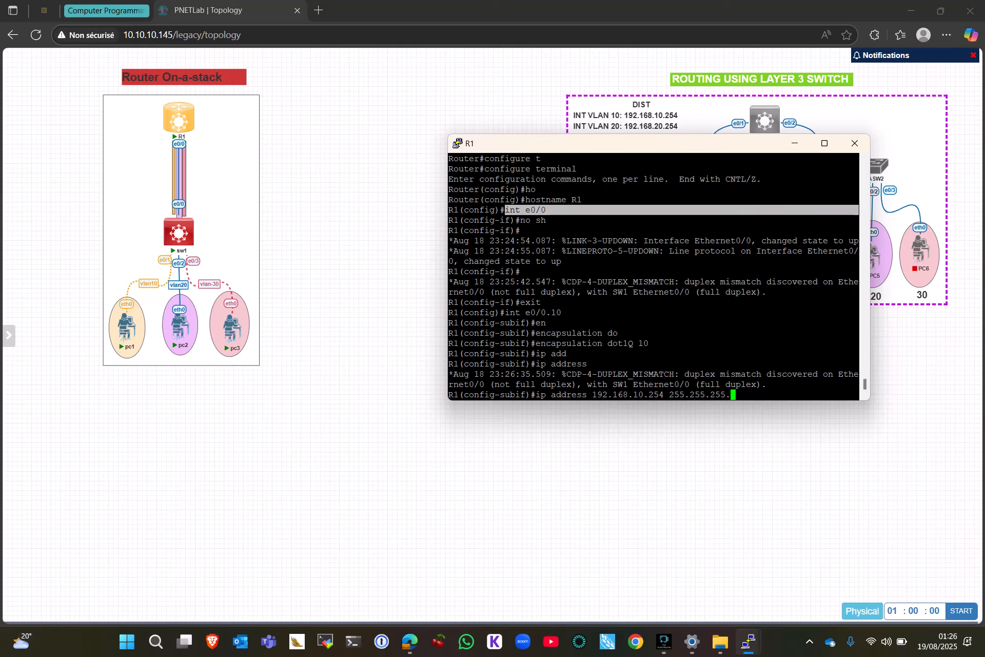
pyautogui.write('0')
pyautogui.press('Return')
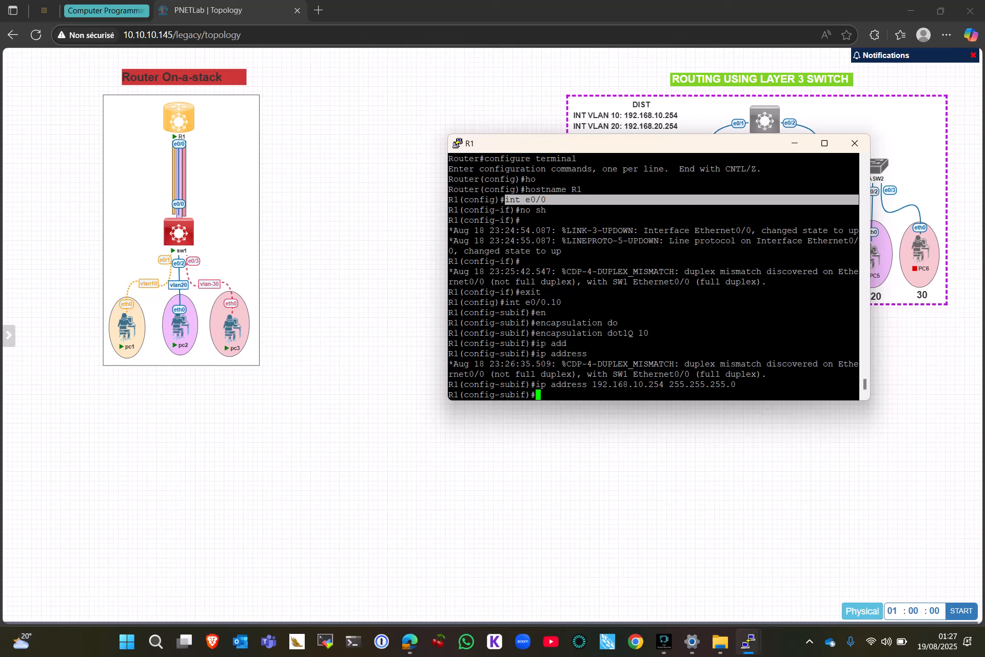
pyautogui.click(554, 200)
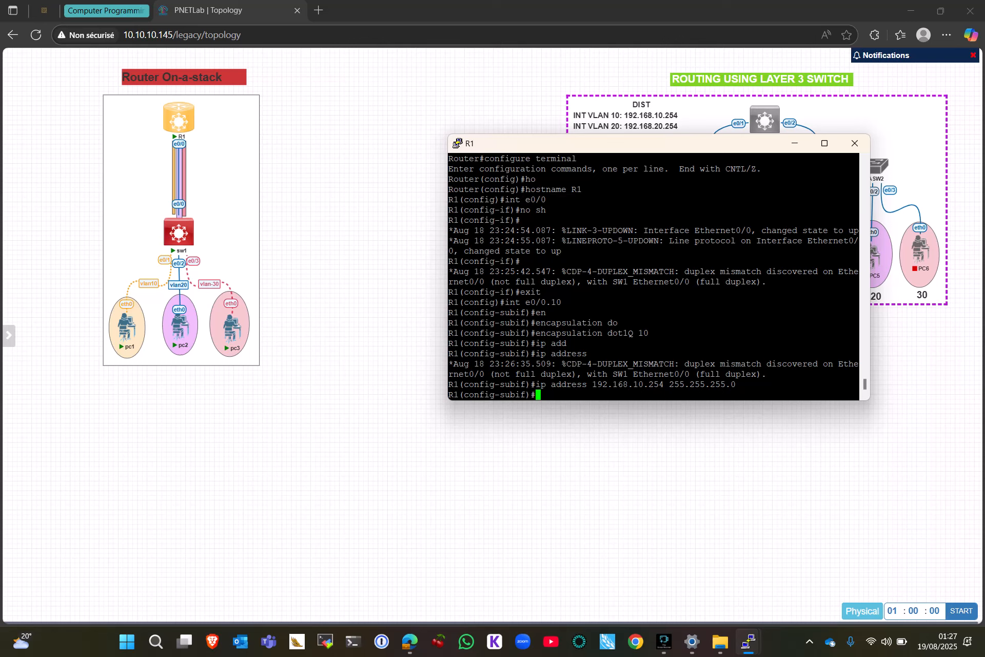
pyautogui.write('exit')
pyautogui.press('Return')
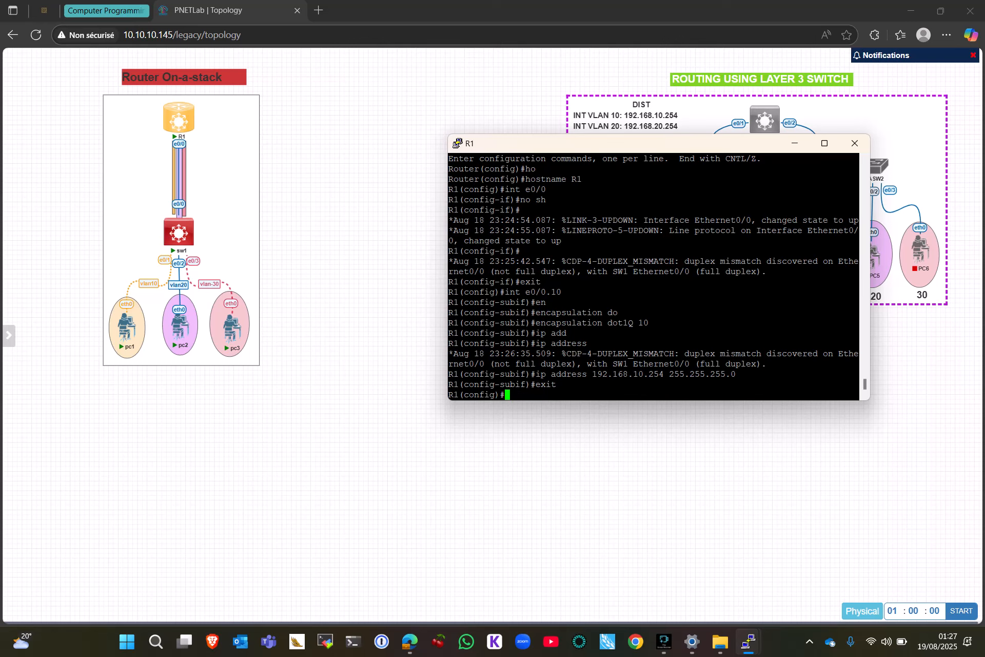
# Set the bandwidth of R1's interface e0/0 to 100
pyautogui.write('int e0/0')
pyautogui.press('Return')
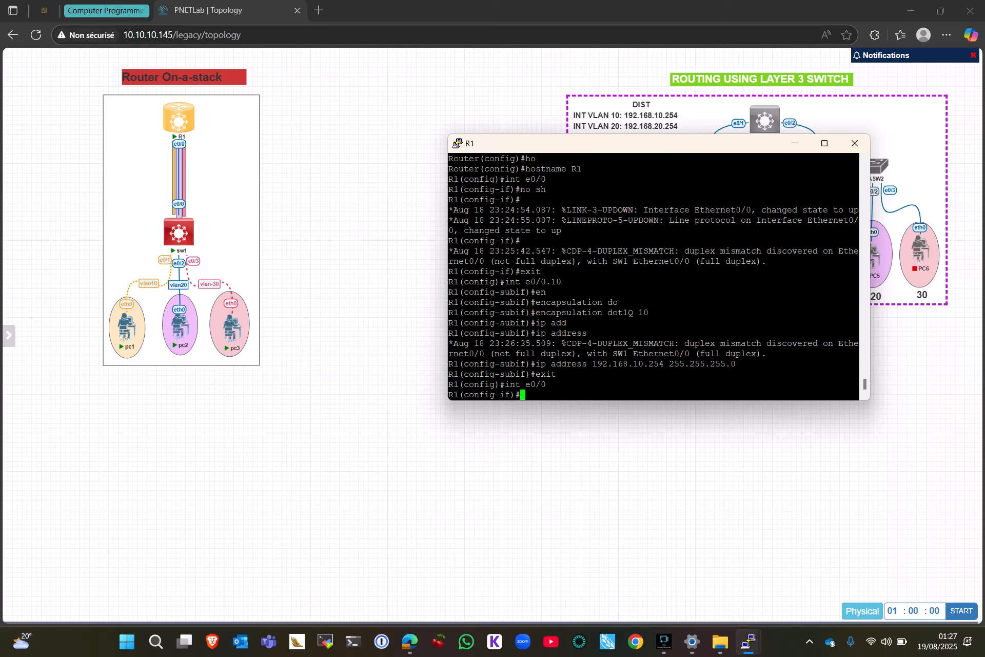
pyautogui.write('spe')
pyautogui.press('Tab')
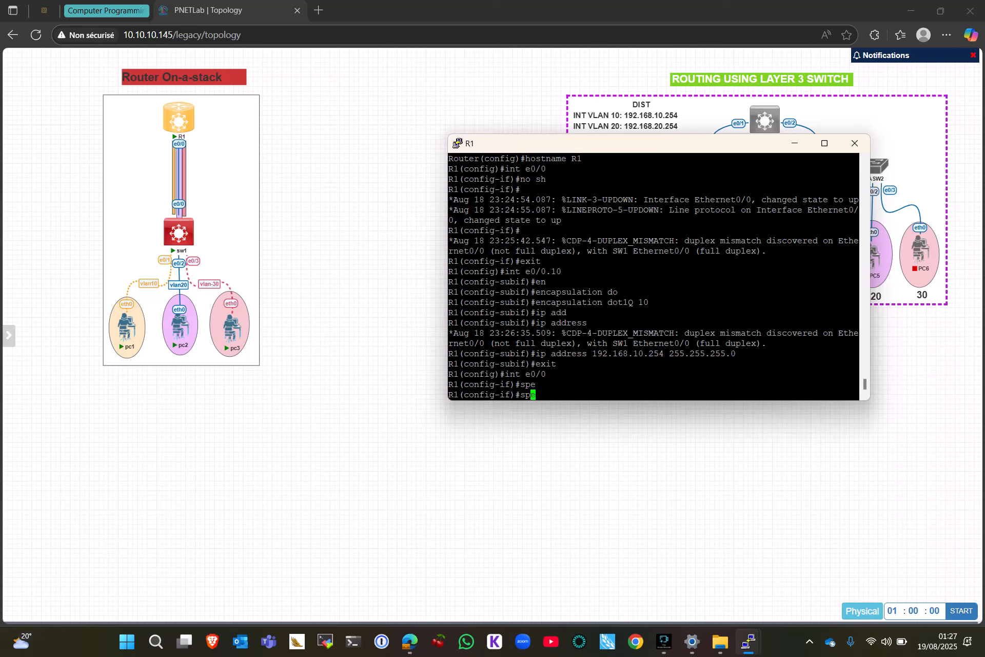
pyautogui.press('BackSpace')
pyautogui.press('BackSpace')
pyautogui.press('BackSpace')
pyautogui.write('ba')
pyautogui.press('Tab')
pyautogui.write('nd')
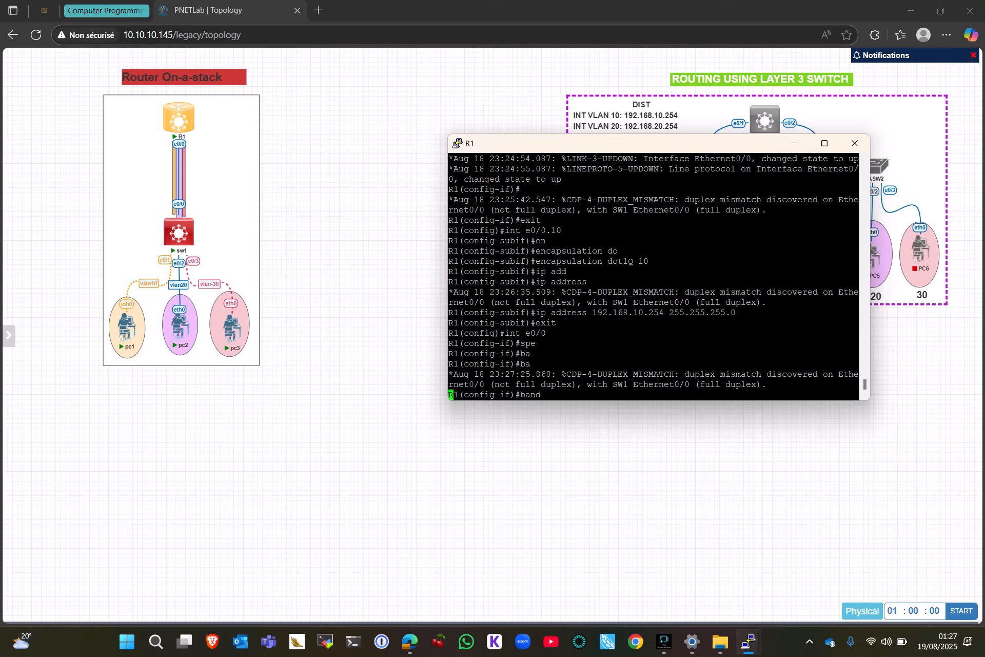
pyautogui.press('Tab')
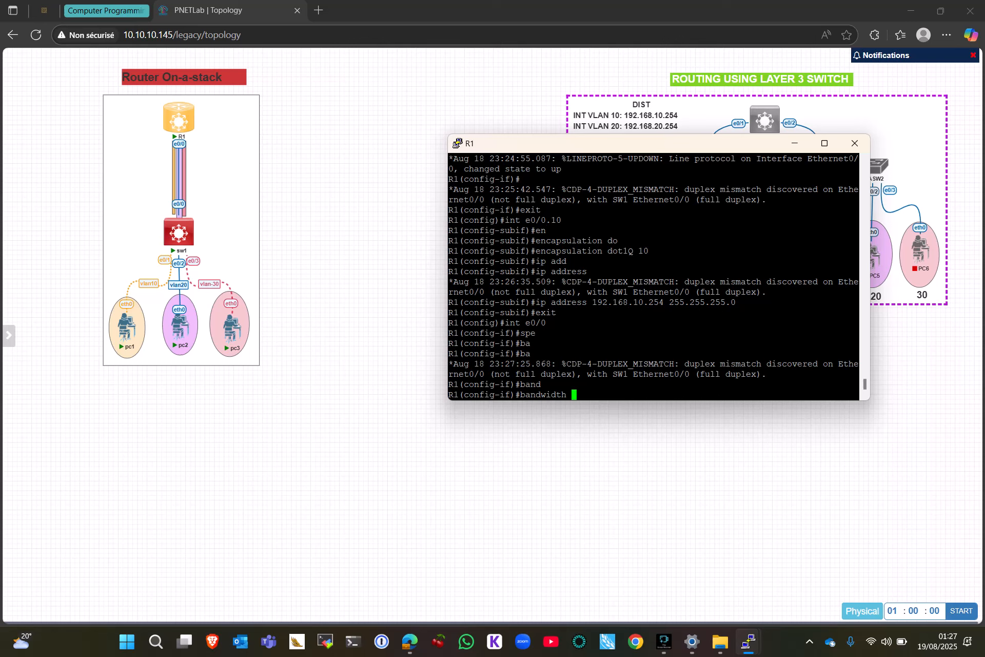
pyautogui.write('100')
pyautogui.press('Return')
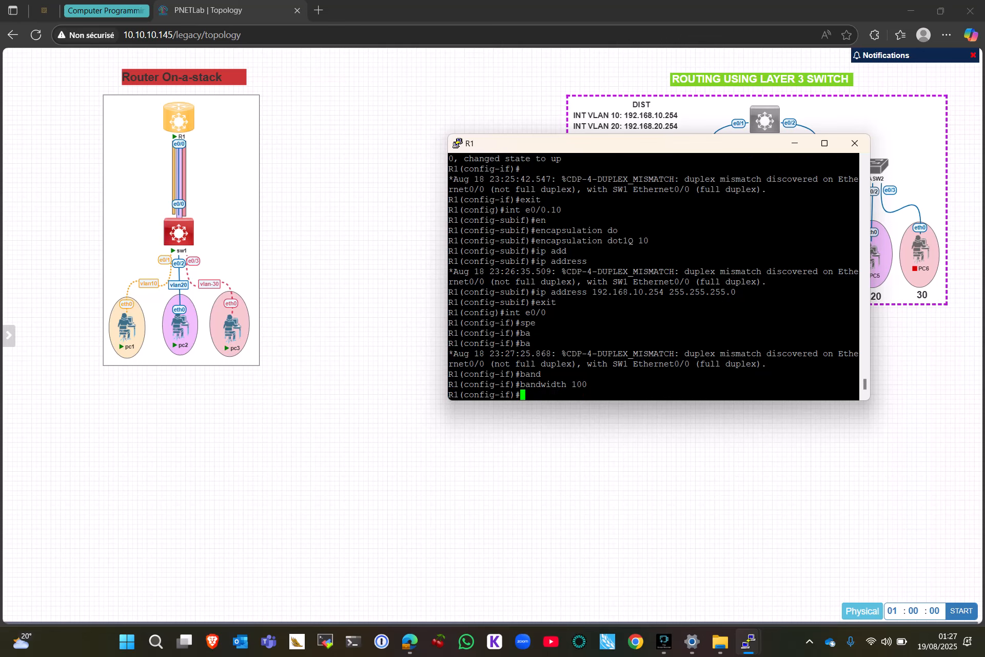
# Set R1's interface e0/0 to full duplex and leave interface configuration
pyautogui.write('du')
pyautogui.press('Tab')
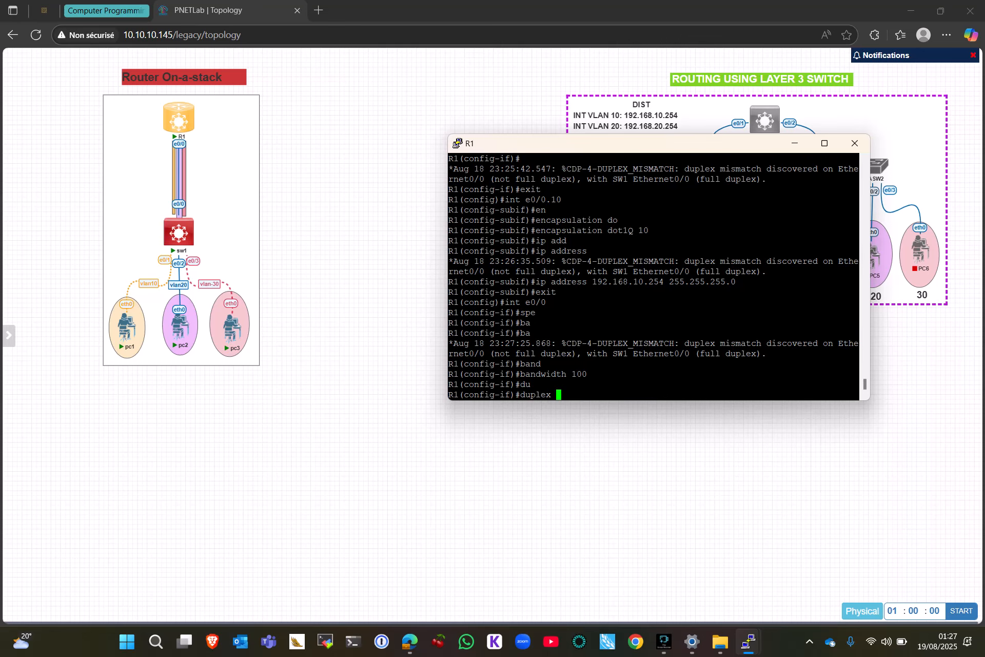
pyautogui.write('fu')
pyautogui.press('Tab')
pyautogui.press('Return')
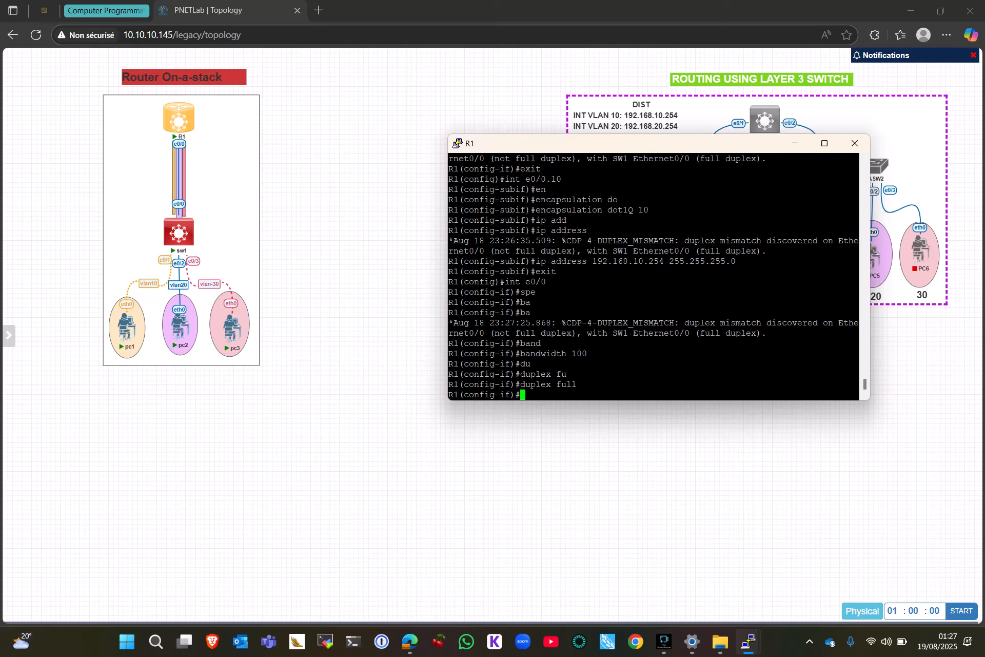
pyautogui.write('exit')
pyautogui.press('Return')
# Create subinterface e0/0.20 on R1 with dot1Q encapsulation for VLAN 20
pyautogui.press('Up')
pyautogui.press('Up')
pyautogui.press('Up')
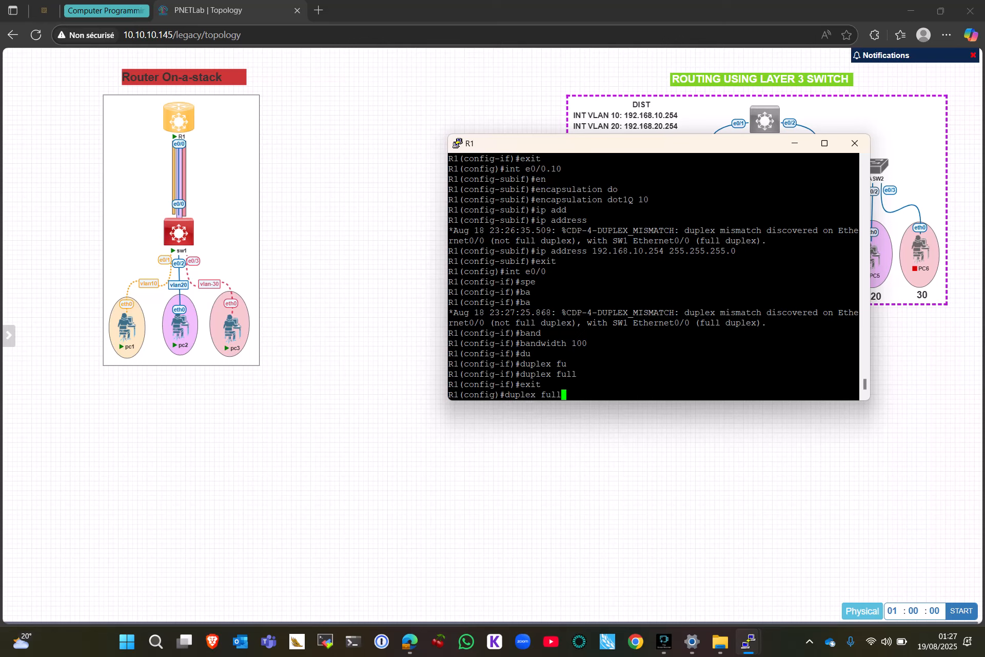
pyautogui.press('Up')
pyautogui.write('.20')
pyautogui.press('Return')
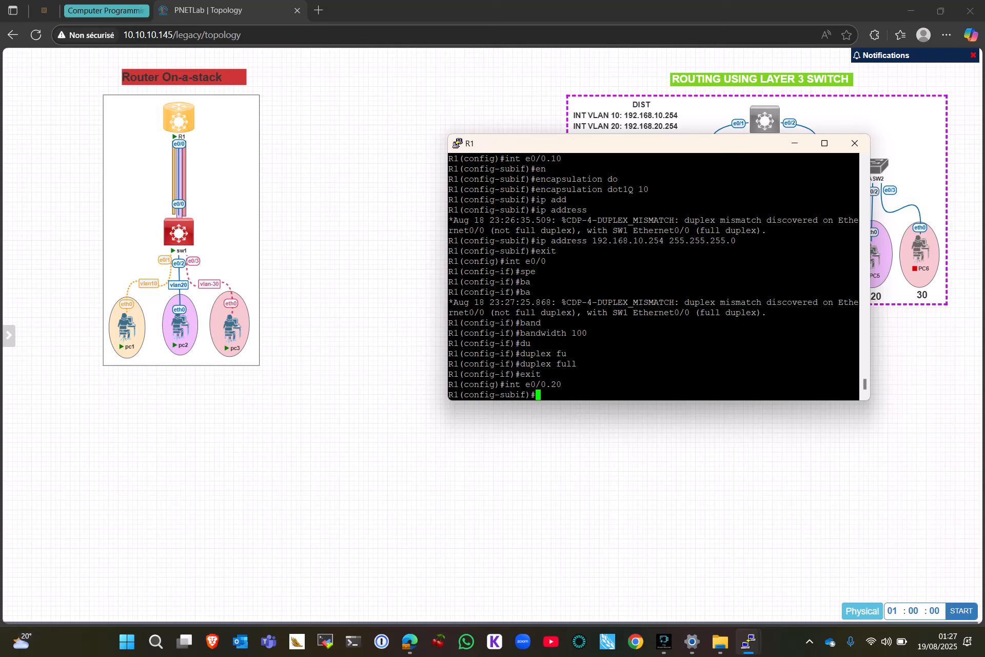
pyautogui.write('enc')
pyautogui.press('Tab')
pyautogui.write('do')
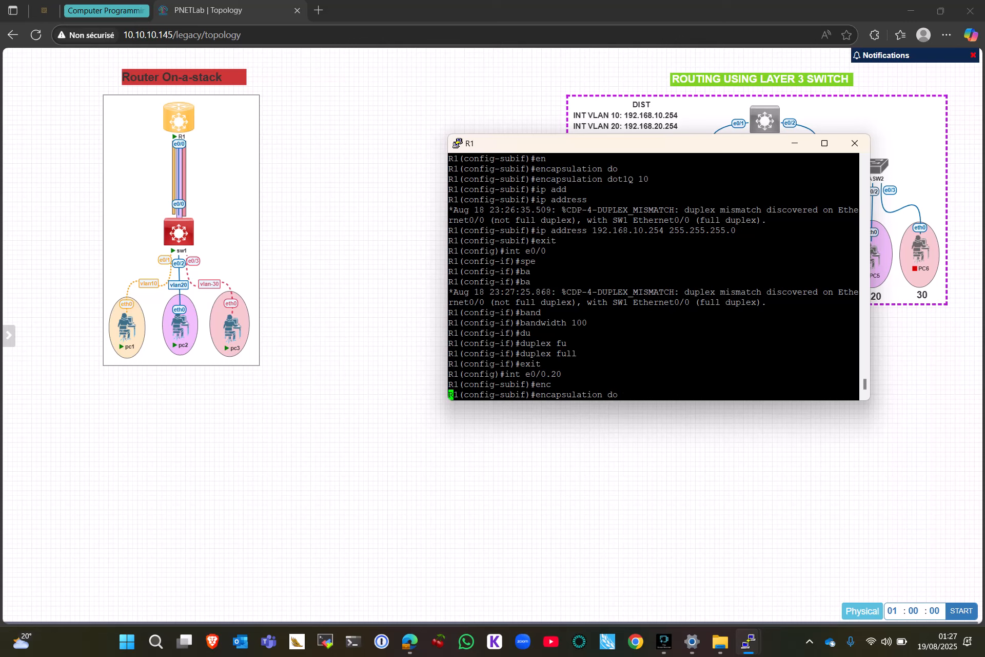
pyautogui.press('Tab')
pyautogui.write('20')
pyautogui.press('Return')
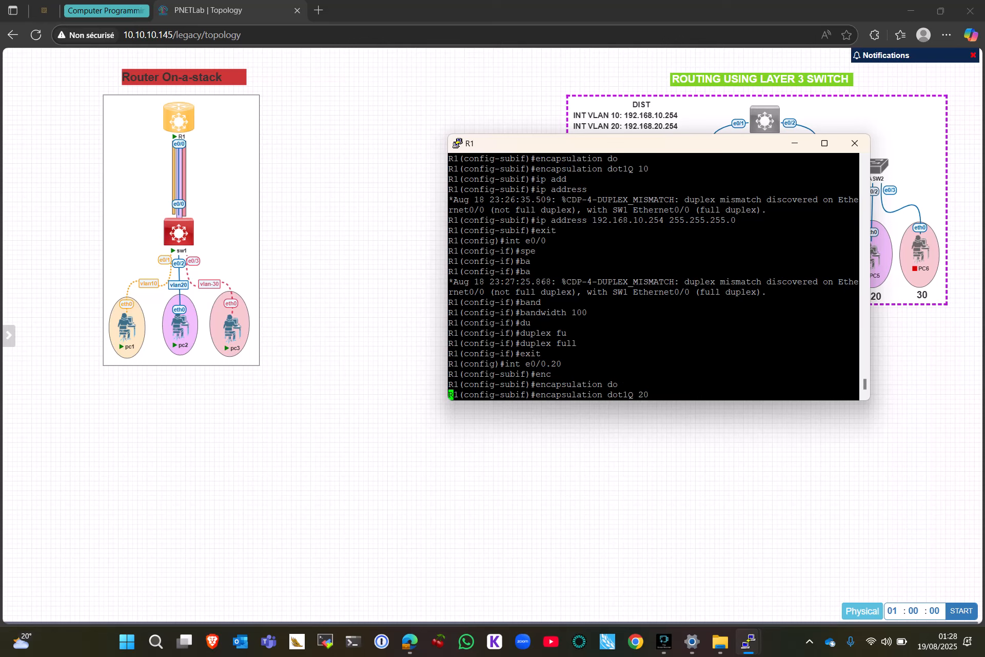
# Assign IP address 192.168.20.254 with mask 255.255.255.0 to subinterface e0/0.20, enable it with no shutdown and leave its configuration
pyautogui.write('ip ad')
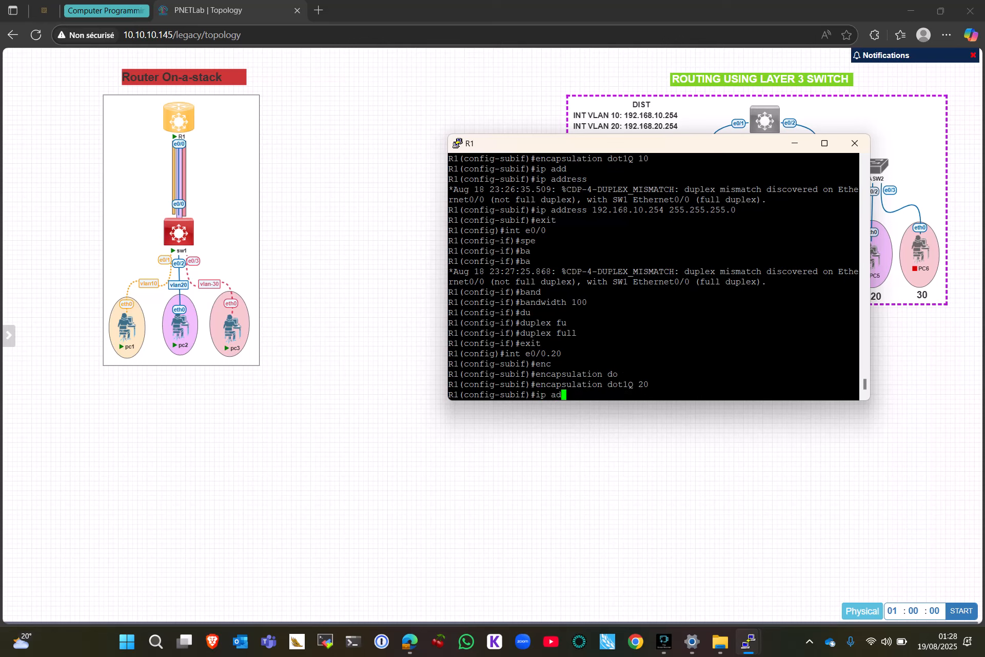
pyautogui.write('d 192.168.20.254 255.255.255')
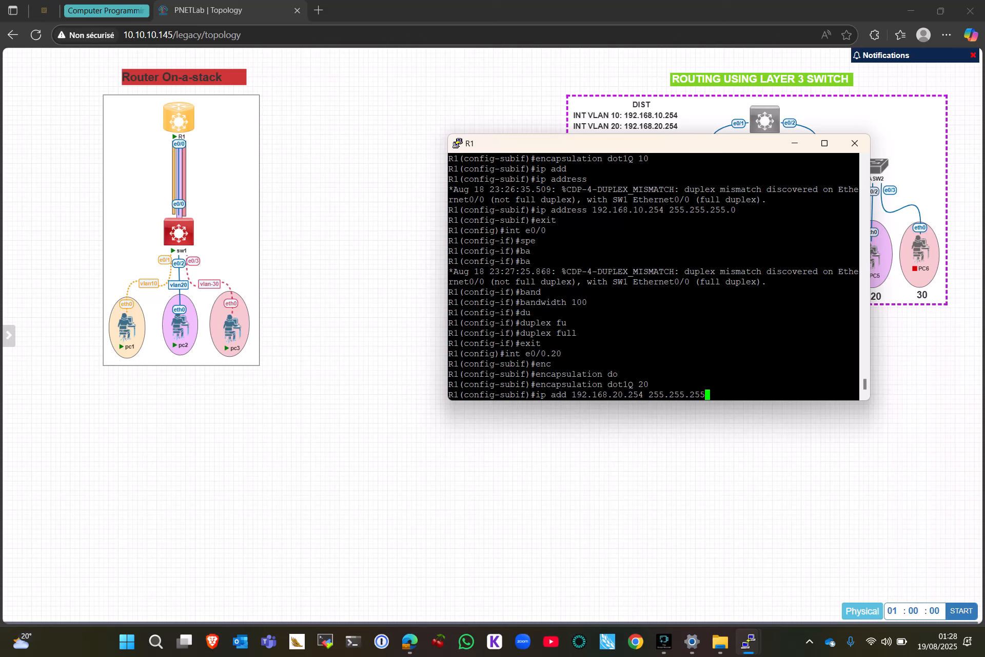
pyautogui.write('.0')
pyautogui.press('Return')
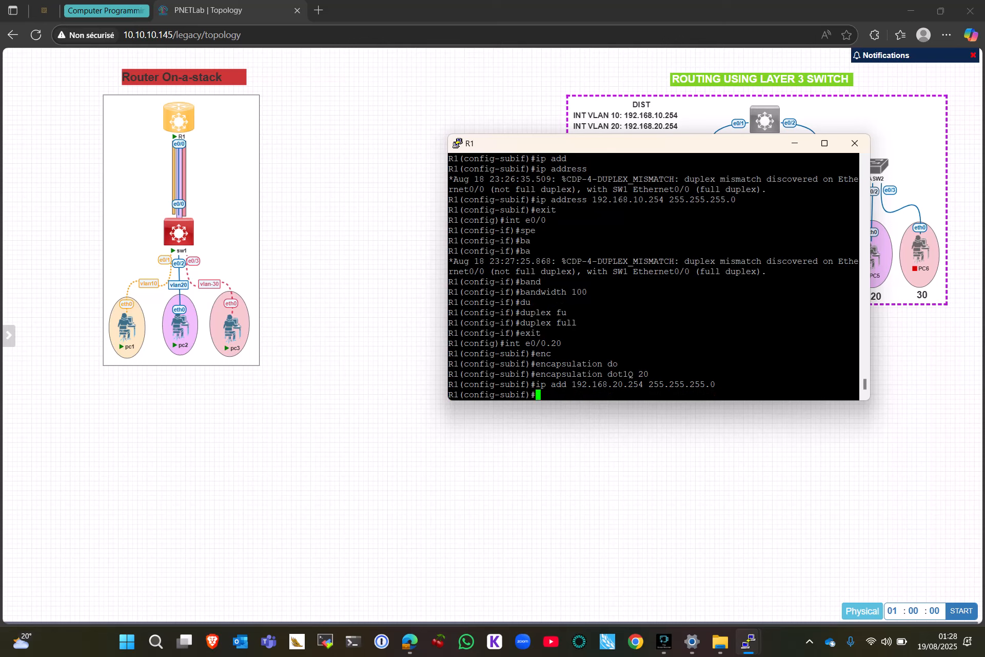
pyautogui.write('no sh')
pyautogui.press('Return')
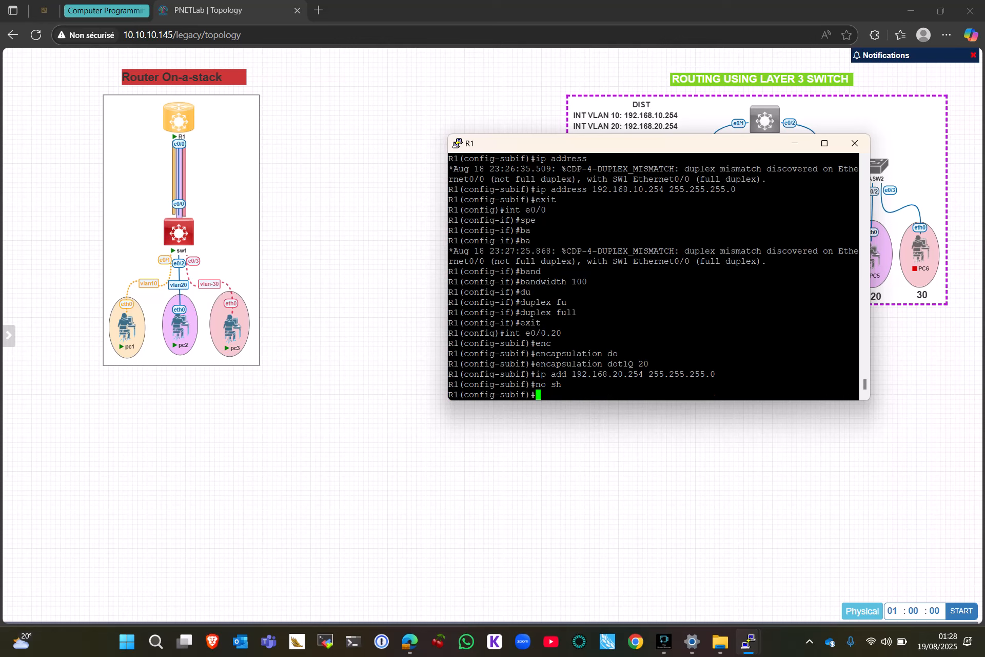
pyautogui.write('exit')
pyautogui.press('Return')
# Create subinterface e0/0.30 on R1 with dot1Q encapsulation for VLAN 30
pyautogui.press('Up')
pyautogui.press('Up')
pyautogui.press('Up')
pyautogui.press('Up')
pyautogui.press('Up')
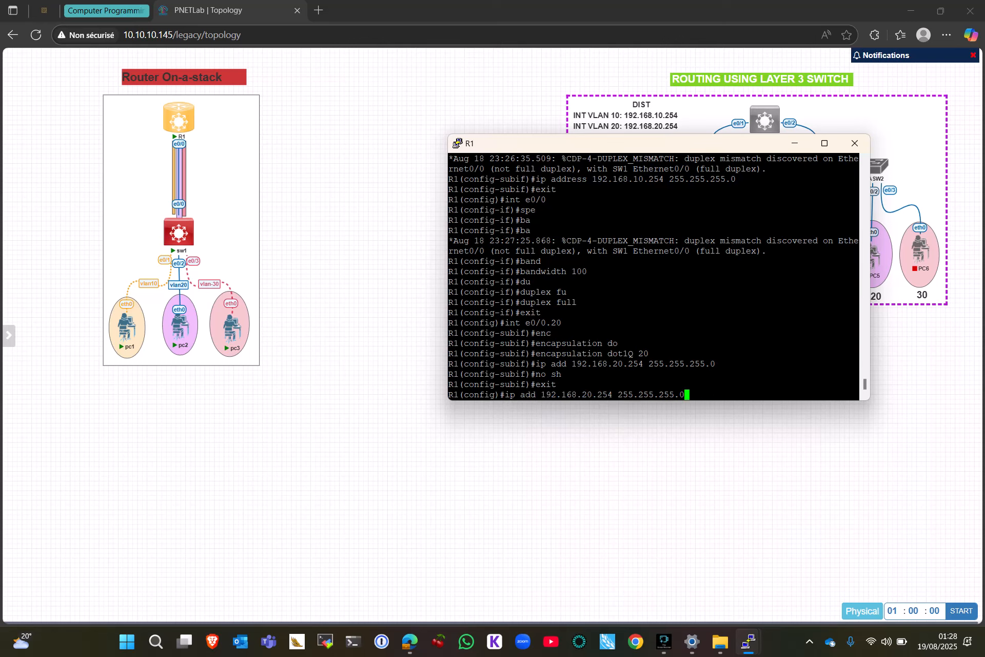
pyautogui.press('BackSpace')
pyautogui.press('BackSpace')
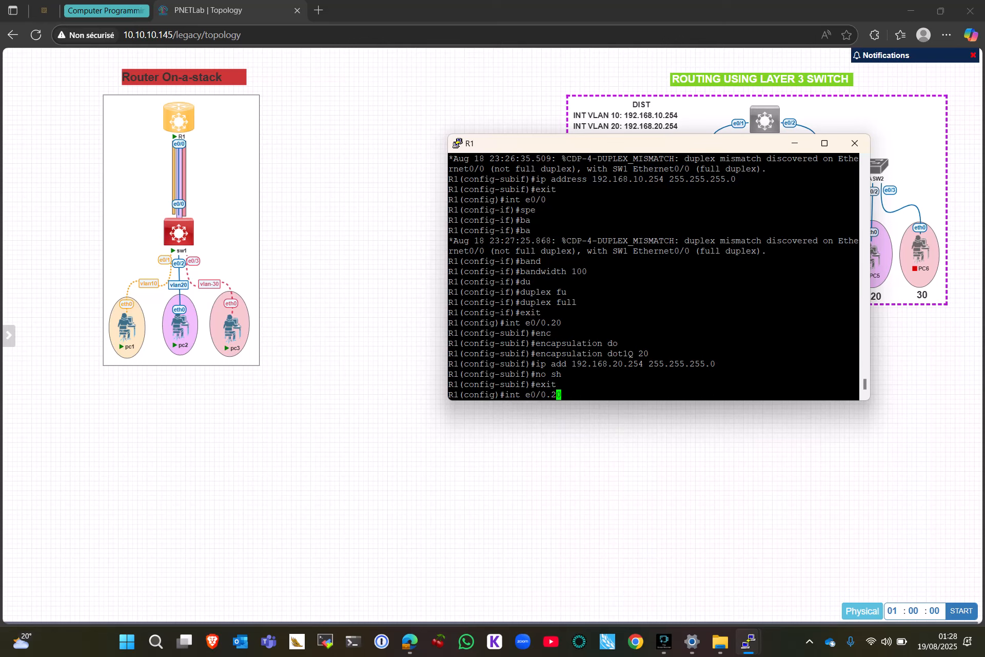
pyautogui.write('30')
pyautogui.press('Return')
pyautogui.press('Up')
pyautogui.press('Up')
pyautogui.press('Up')
pyautogui.press('Up')
pyautogui.press('Up')
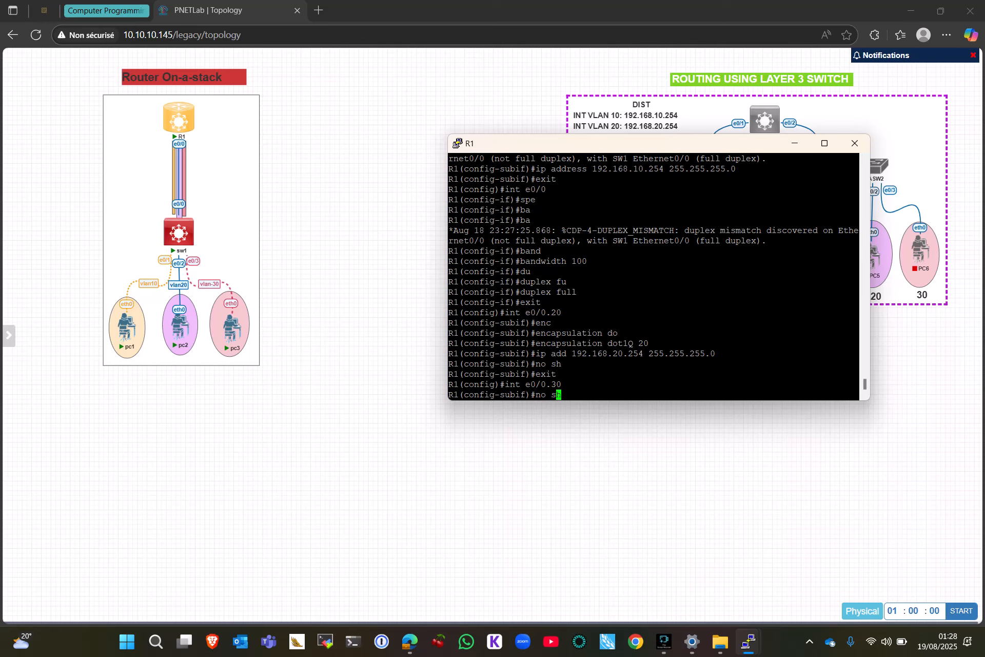
pyautogui.press('BackSpace')
pyautogui.press('BackSpace')
pyautogui.write('30')
pyautogui.press('Return')
# Assign IP address 192.168.30.254 with mask 255.255.255.0 to subinterface e0/0.30 and save R1's configuration
pyautogui.write('int e0/0.30')
pyautogui.press('Up')
pyautogui.press('Up')
pyautogui.press('Up')
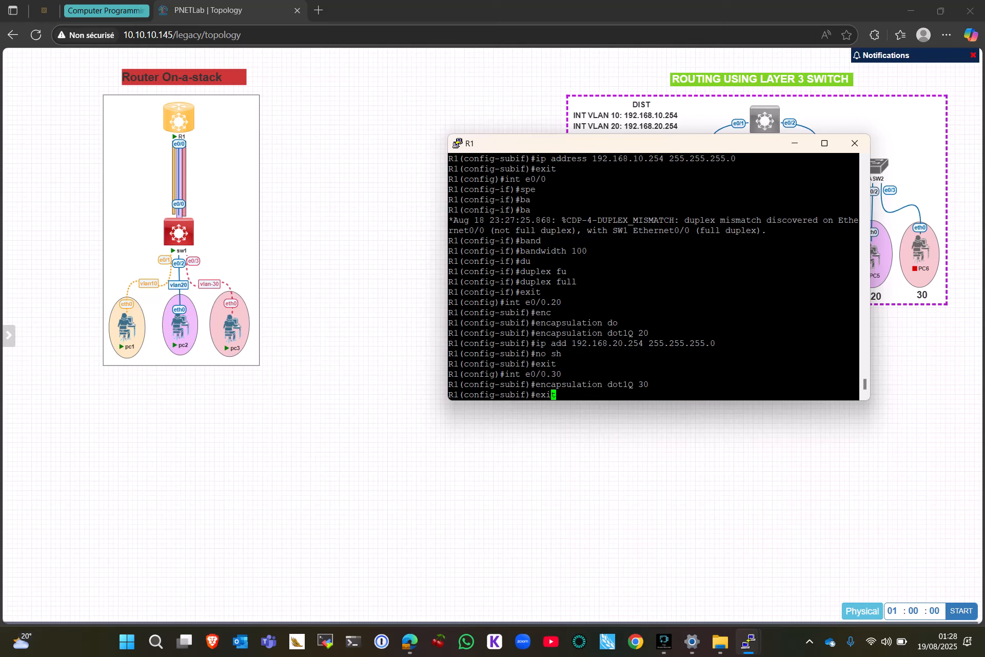
pyautogui.press('Left')
pyautogui.press('Left')
pyautogui.press('Left')
pyautogui.press('Left')
pyautogui.press('Left')
pyautogui.press('Left')
pyautogui.press('Left')
pyautogui.press('Left')
pyautogui.press('Left')
pyautogui.press('Left')
pyautogui.press('Left')
pyautogui.press('Left')
pyautogui.press('Left')
pyautogui.press('Left')
pyautogui.press('Left')
pyautogui.press('Left')
pyautogui.press('Left')
pyautogui.press('Left')
pyautogui.press('Left')
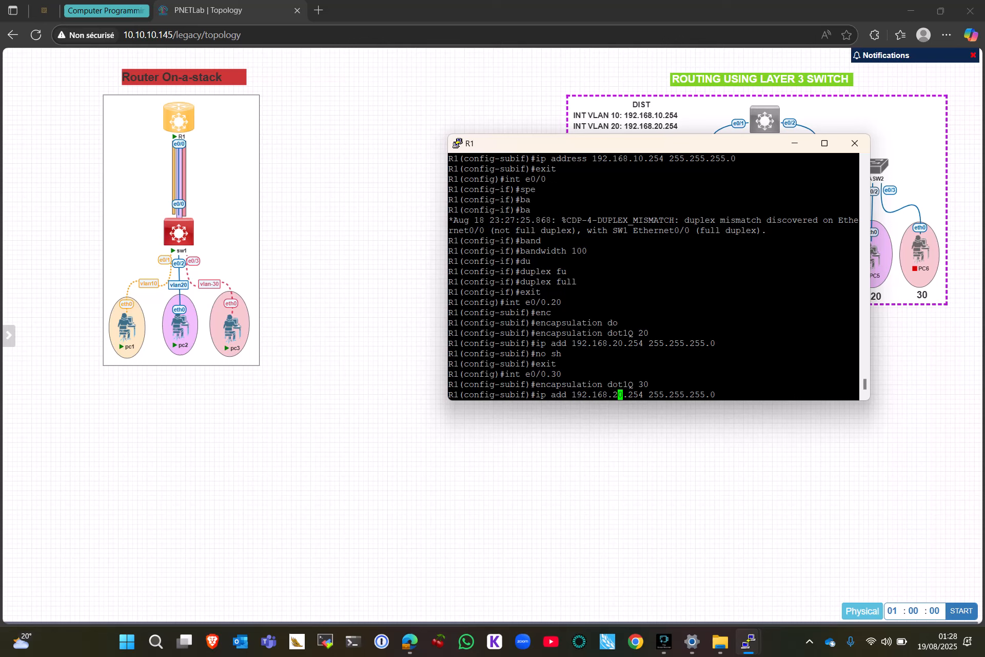
pyautogui.press('BackSpace')
pyautogui.write('3')
pyautogui.press('Return')
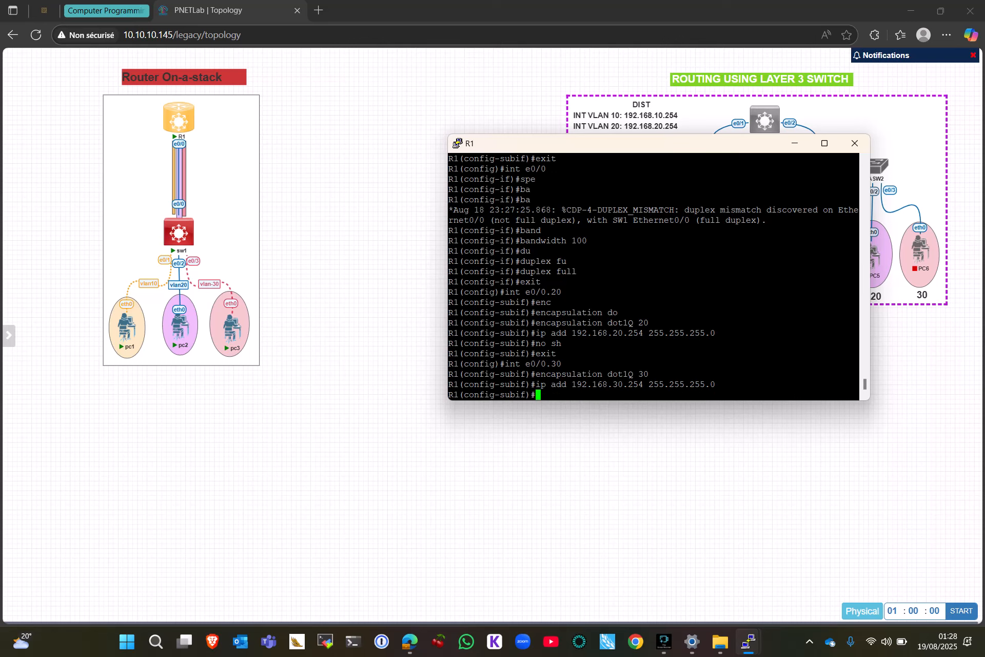
pyautogui.write('do wr')
pyautogui.press('Return')
# Display R1's IP routing table and examine the directly connected networks of the three subinterfaces
pyautogui.write('do sj')
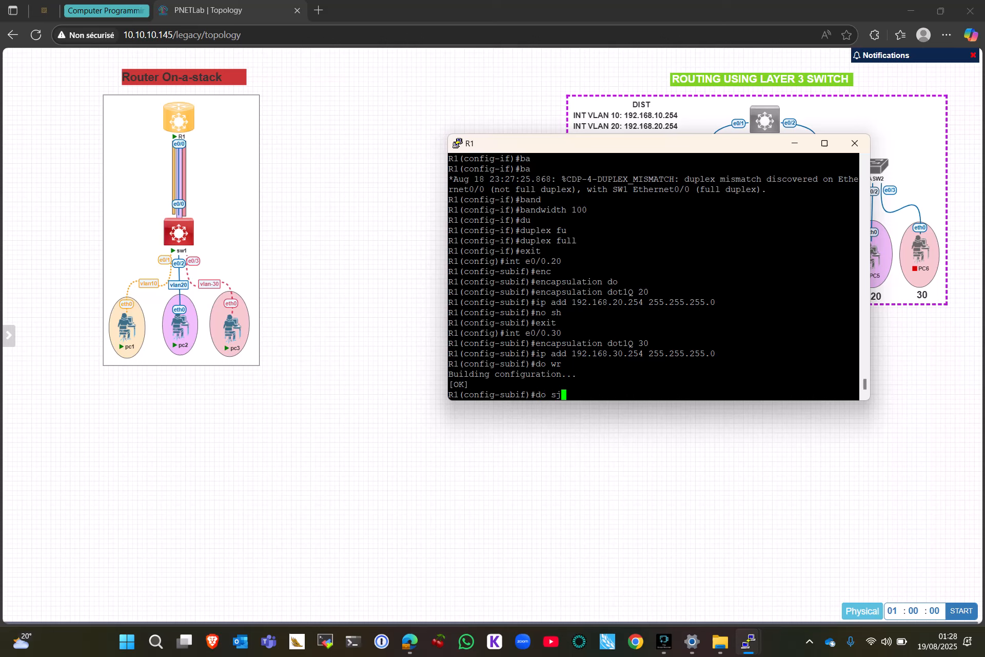
pyautogui.press('BackSpace')
pyautogui.write('h ip rou')
pyautogui.press('Tab')
pyautogui.write('te')
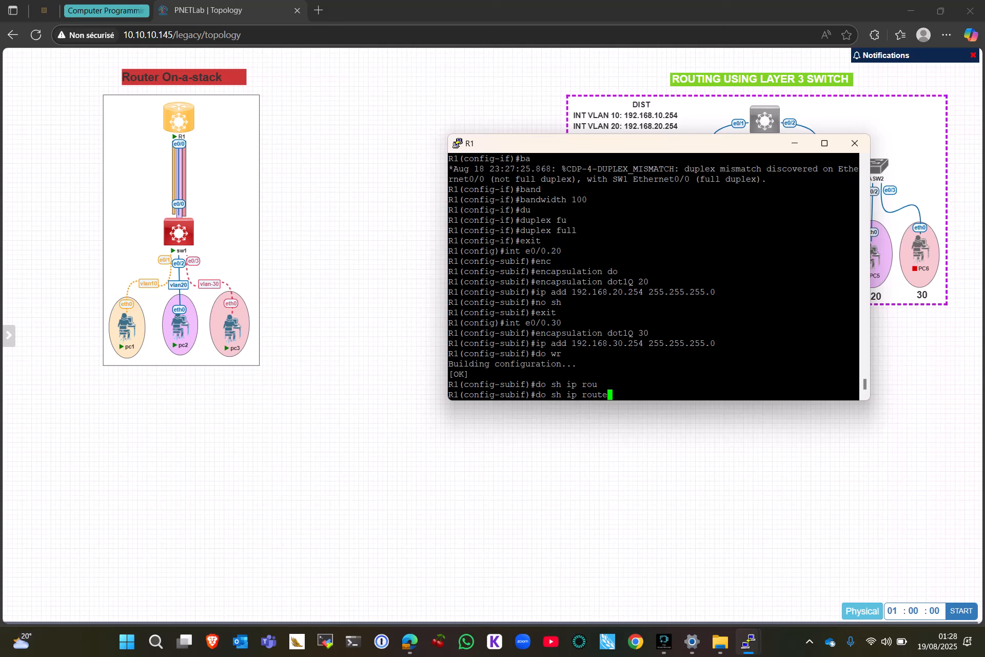
pyautogui.press('Return')
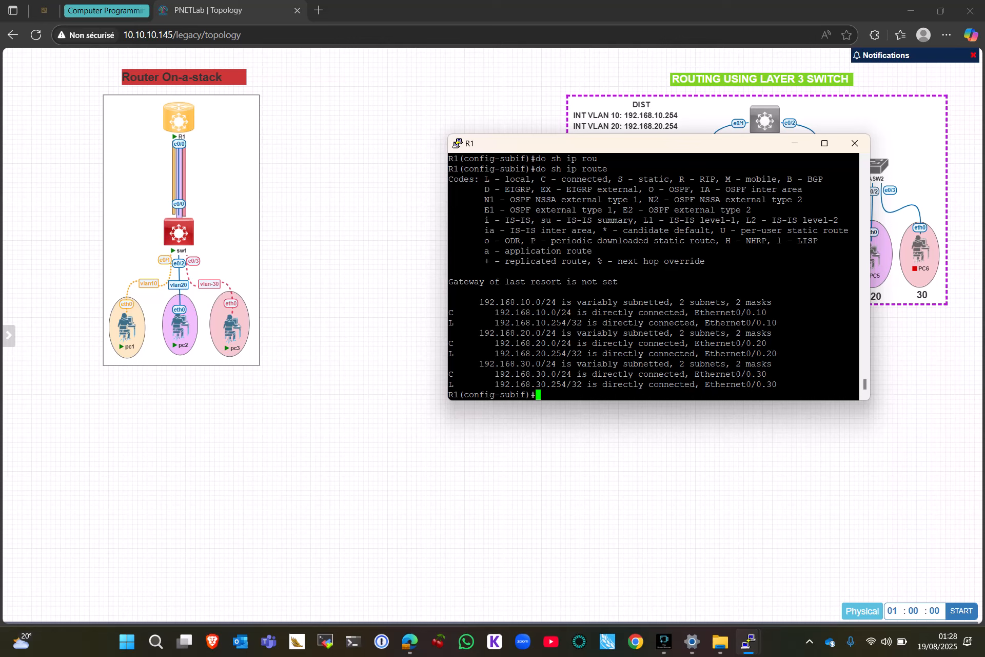
pyautogui.moveTo(496, 312); pyautogui.dragTo(571, 312)
pyautogui.moveTo(495, 343); pyautogui.dragTo(566, 342)
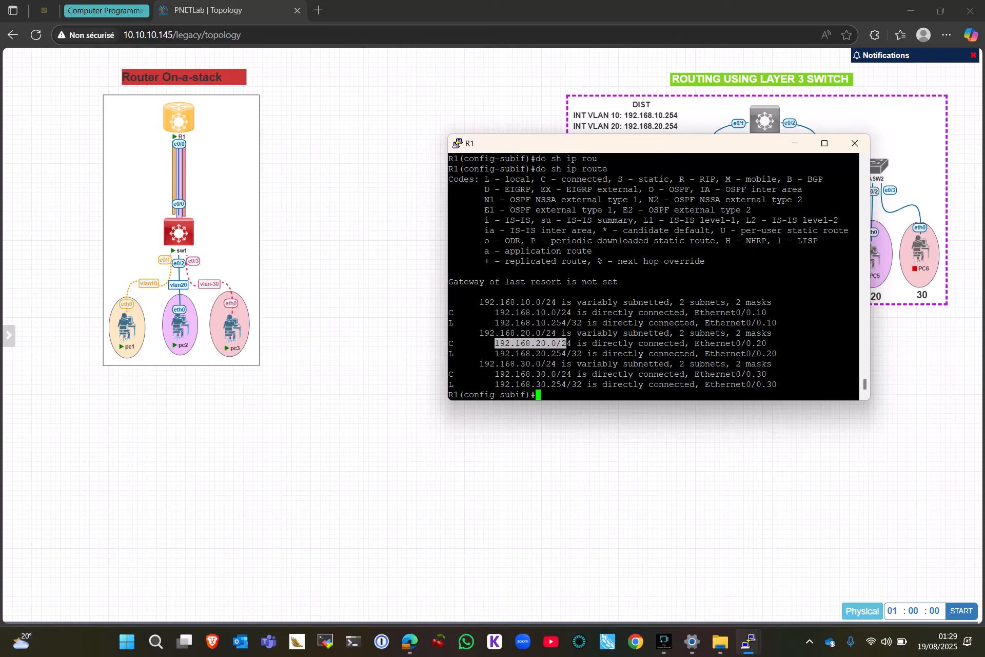
pyautogui.moveTo(491, 374); pyautogui.dragTo(577, 374)
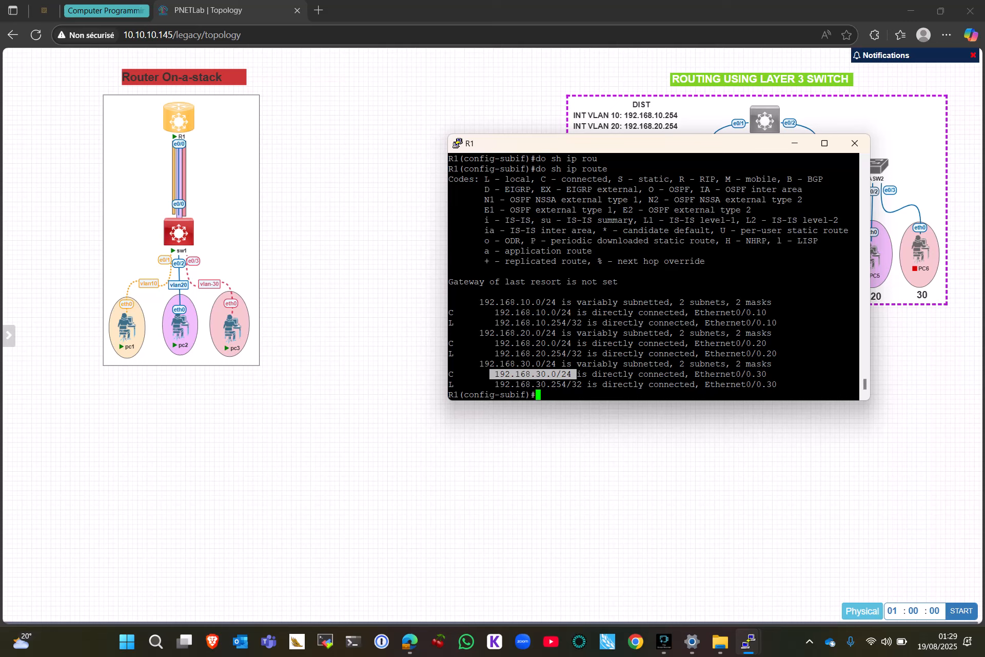
# Open pc3's console and set its IP address to 192.168.30.1, mask 255.255.255.0, with gateway 192.168.30.254
pyautogui.moveTo(240, 325)
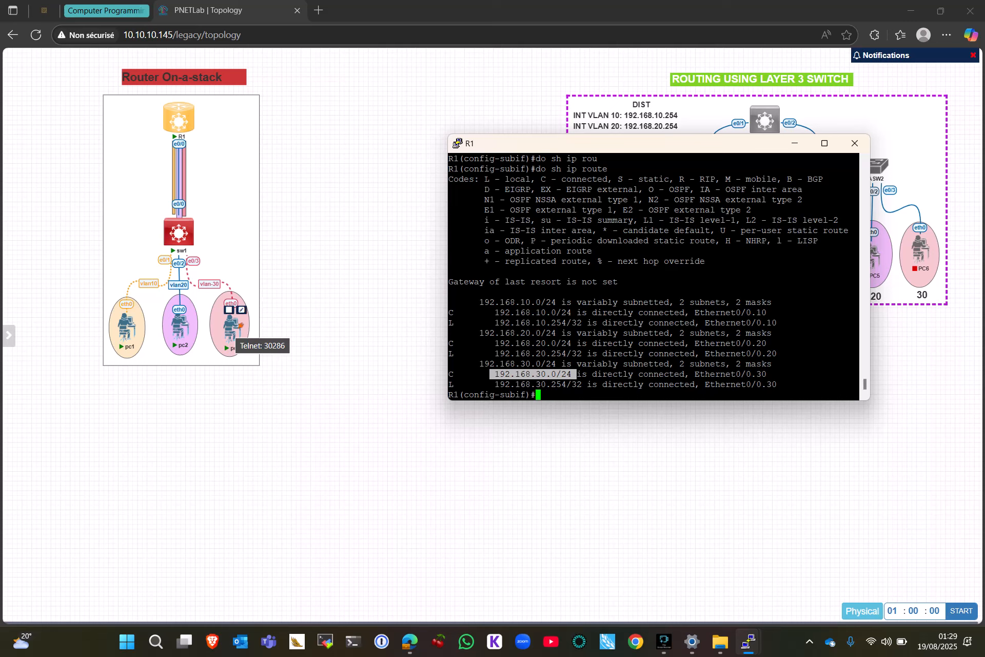
pyautogui.click(240, 325)
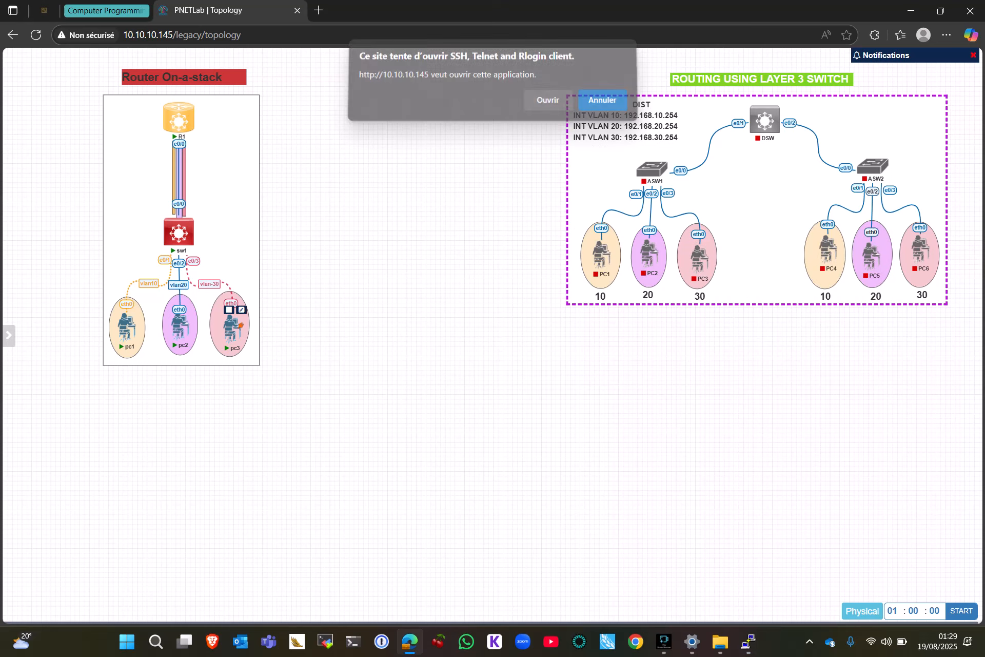
pyautogui.click(547, 105)
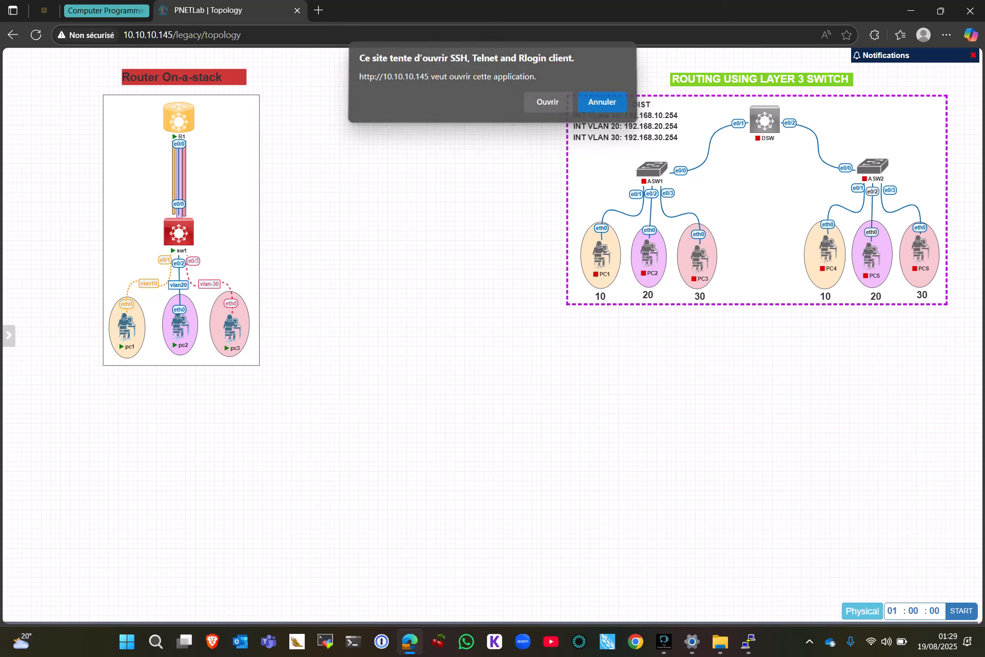
pyautogui.moveTo(387, 143); pyautogui.dragTo(778, 165)
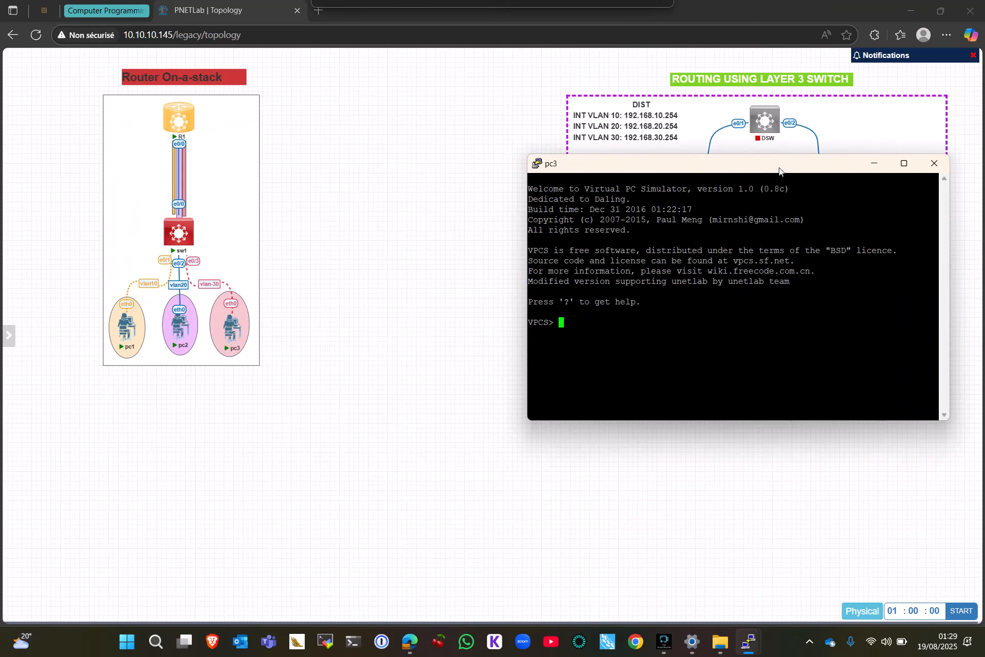
pyautogui.write('ip ')
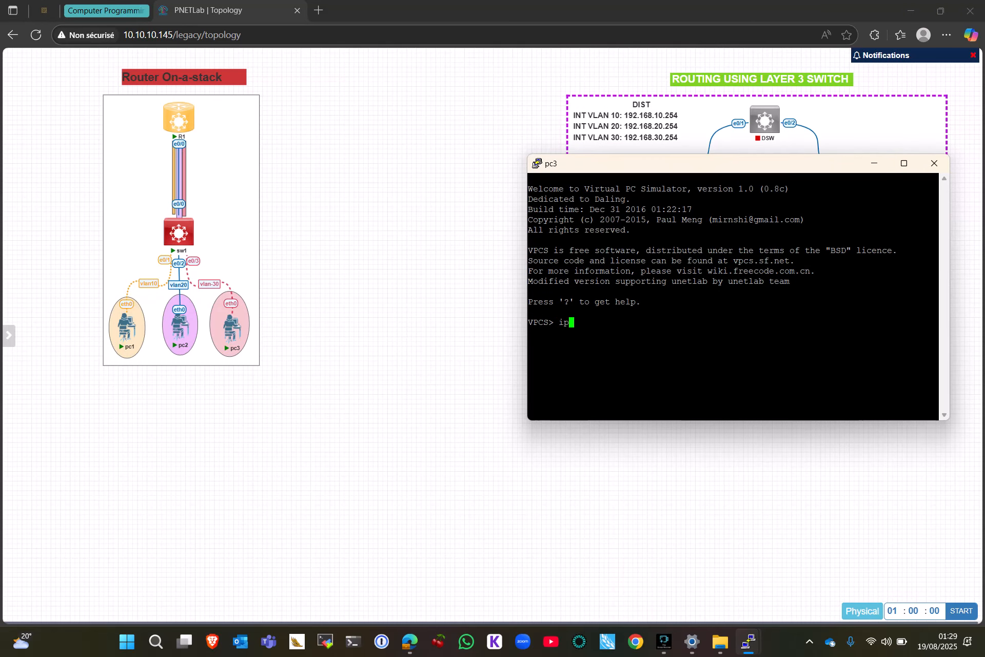
pyautogui.write('192.168.30.1 255.255.255.0 192.168')
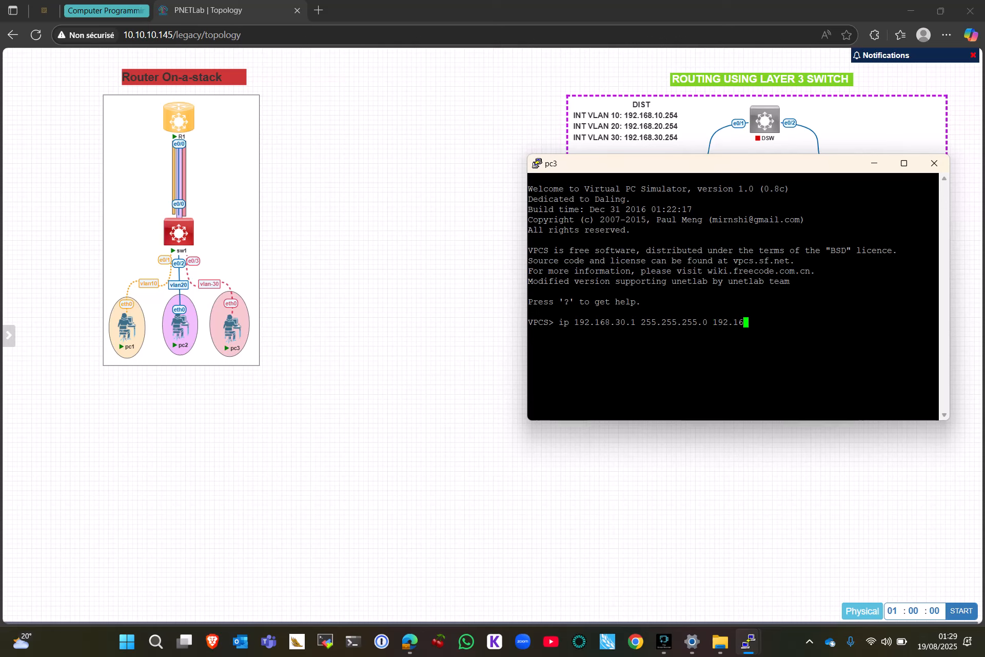
pyautogui.write('.30.254')
pyautogui.press('Return')
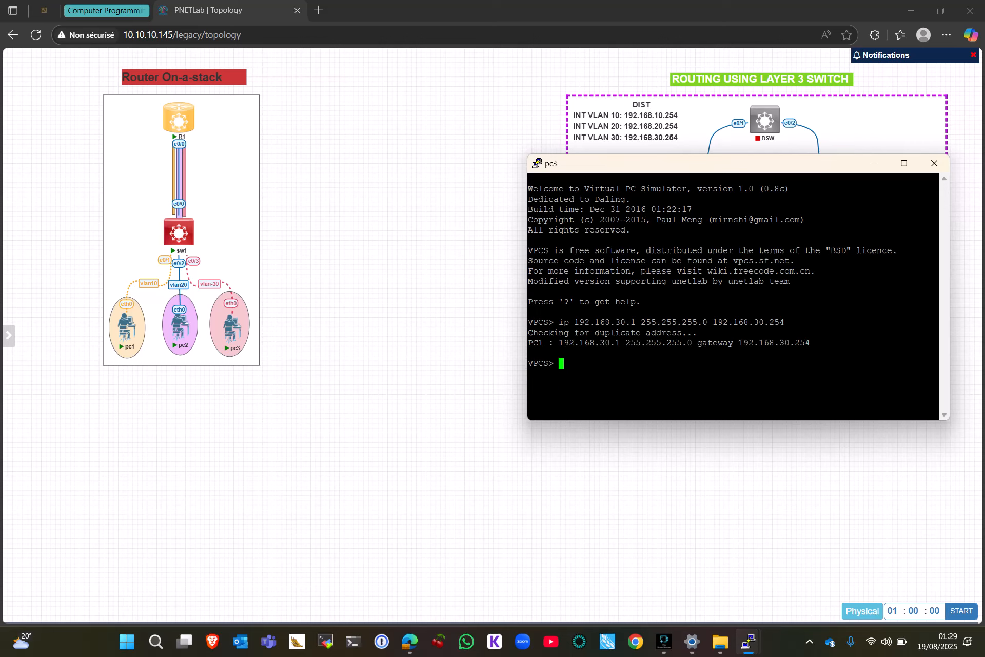
# Open pc2's console and set its IP address to 192.168.20.1, mask 255.255.255.0, with gateway 192.168.20.254
pyautogui.click(188, 322)
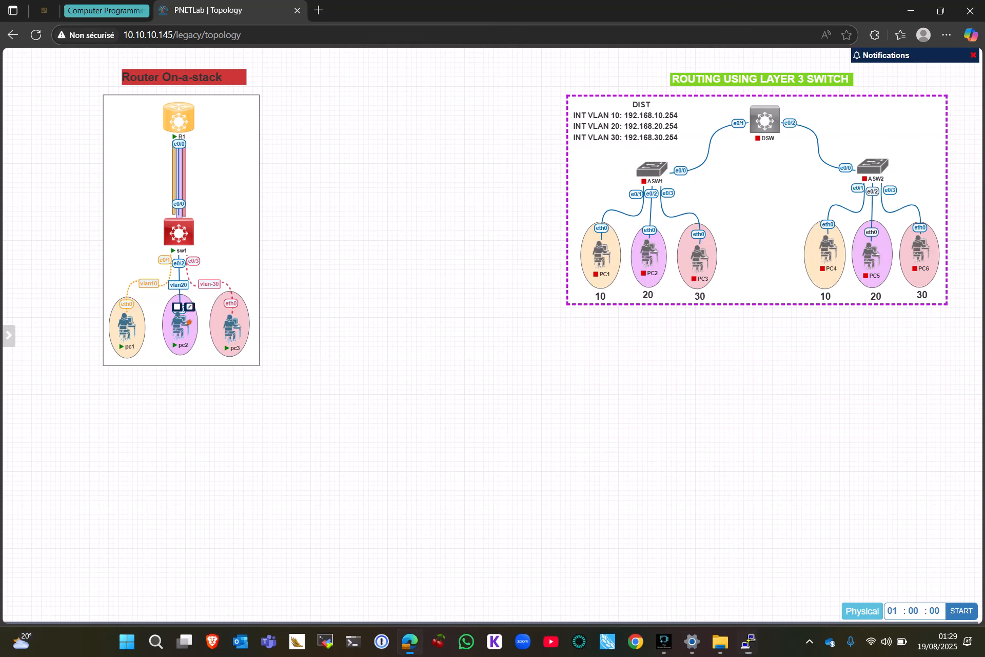
pyautogui.click(548, 105)
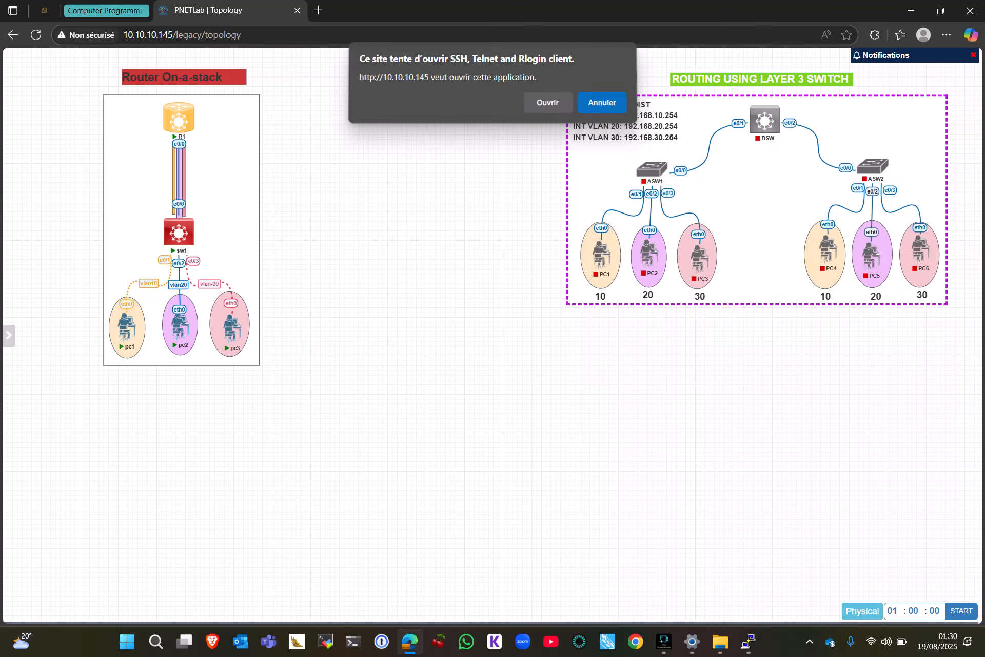
pyautogui.moveTo(390, 157); pyautogui.dragTo(692, 179)
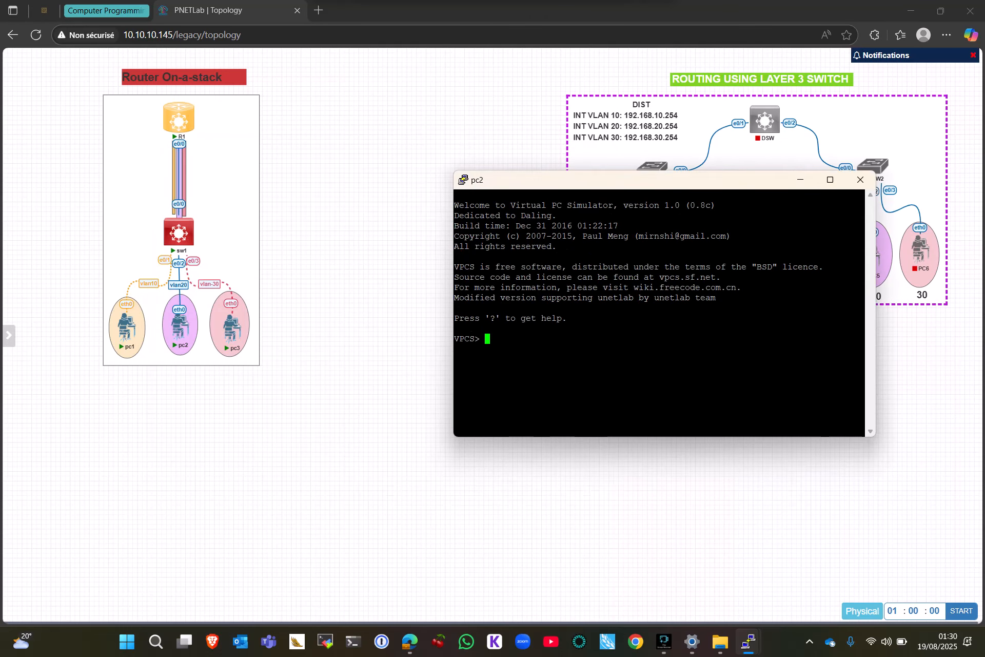
pyautogui.write('ip 192.168.20.1 255.255.255')
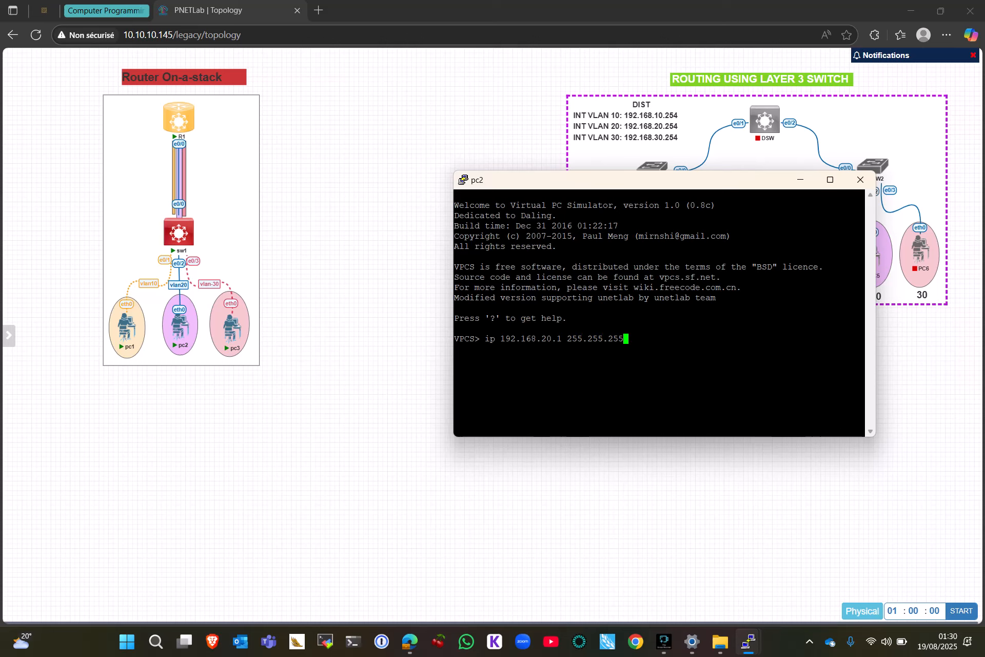
pyautogui.write('.0.')
pyautogui.press('BackSpace')
pyautogui.write('19')
pyautogui.write('2.168.20.254')
pyautogui.press('Return')
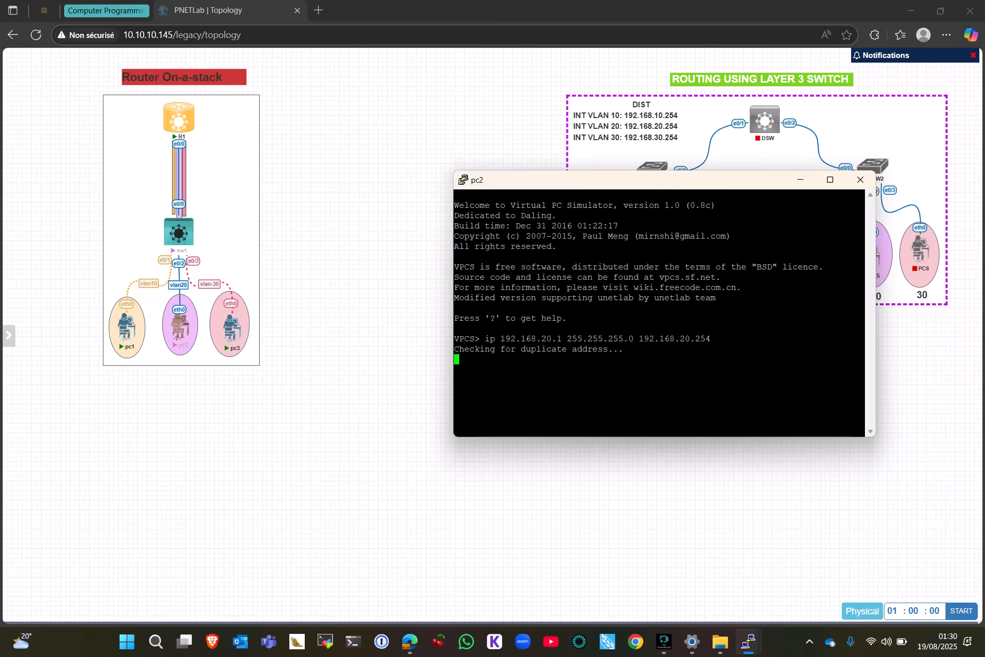
pyautogui.click(134, 325)
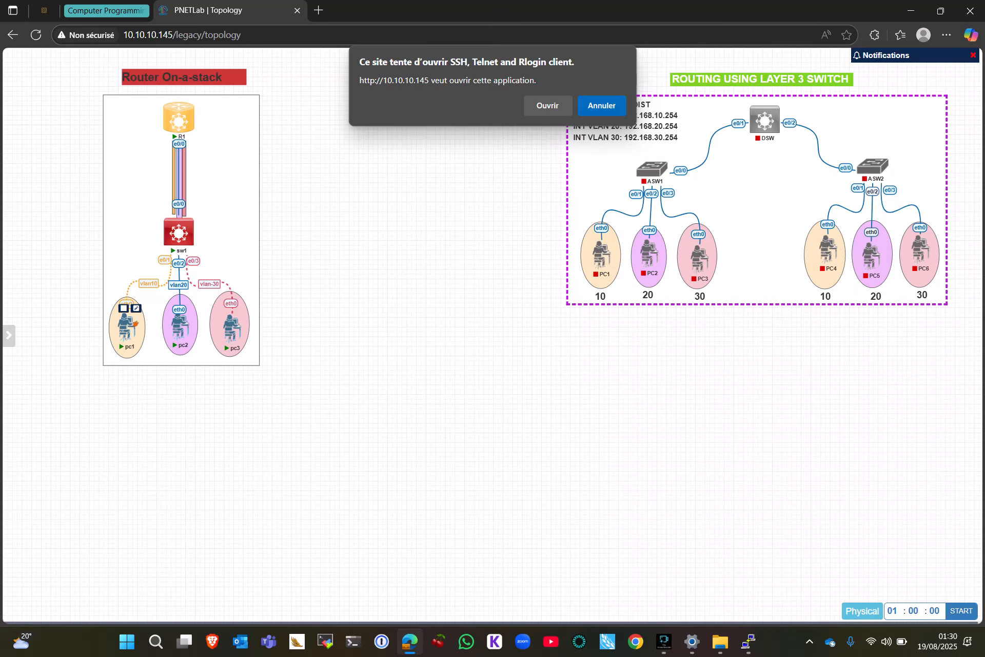
pyautogui.click(547, 105)
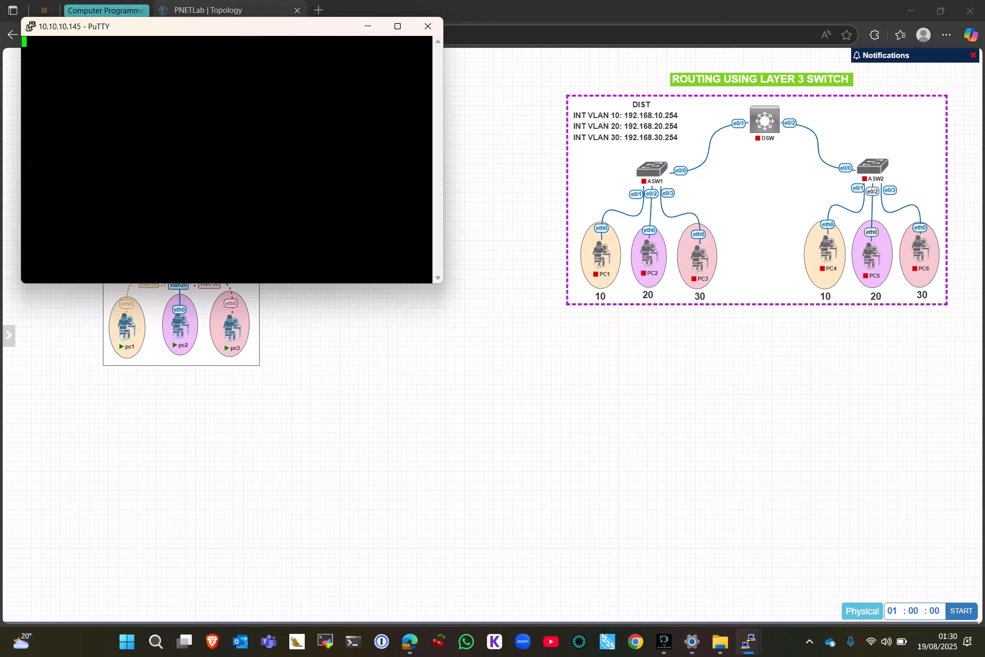
pyautogui.moveTo(318, 26); pyautogui.dragTo(662, 210)
pyautogui.press('Return')
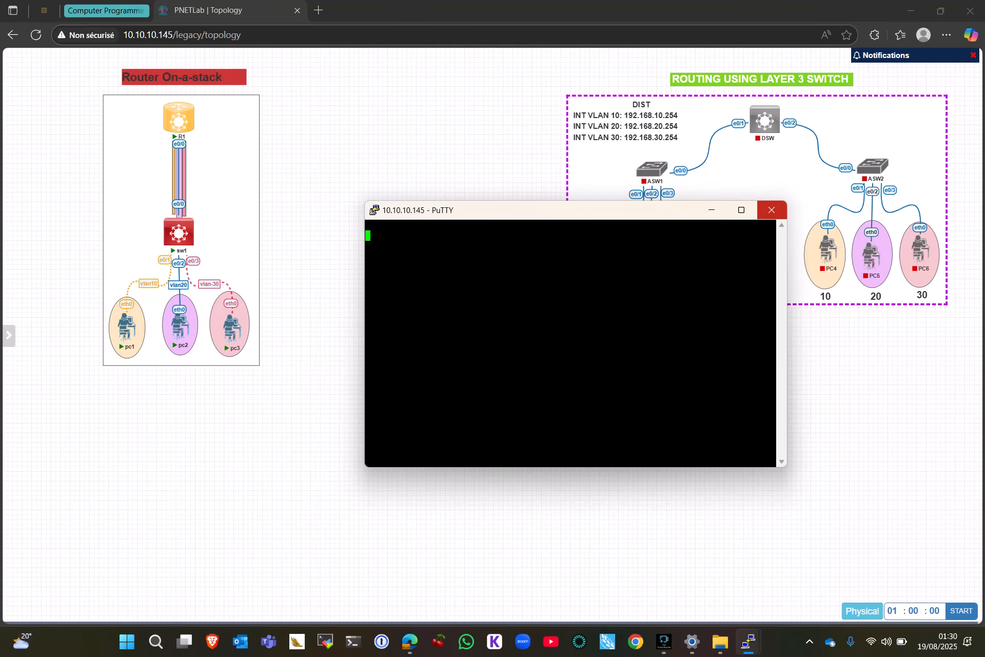
pyautogui.click(771, 210)
pyautogui.click(502, 367)
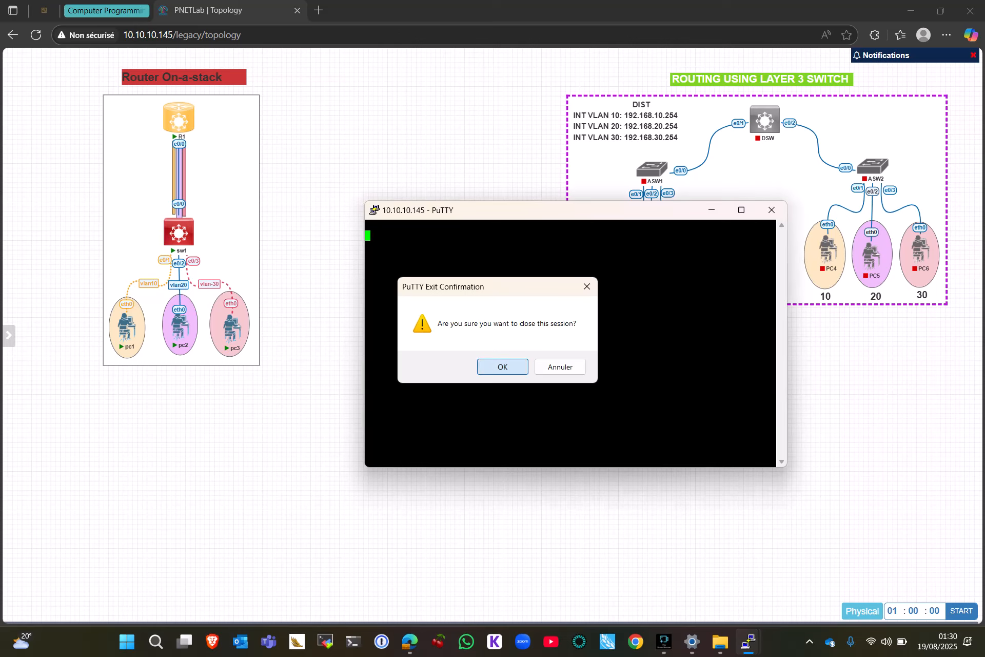
pyautogui.moveTo(749, 641)
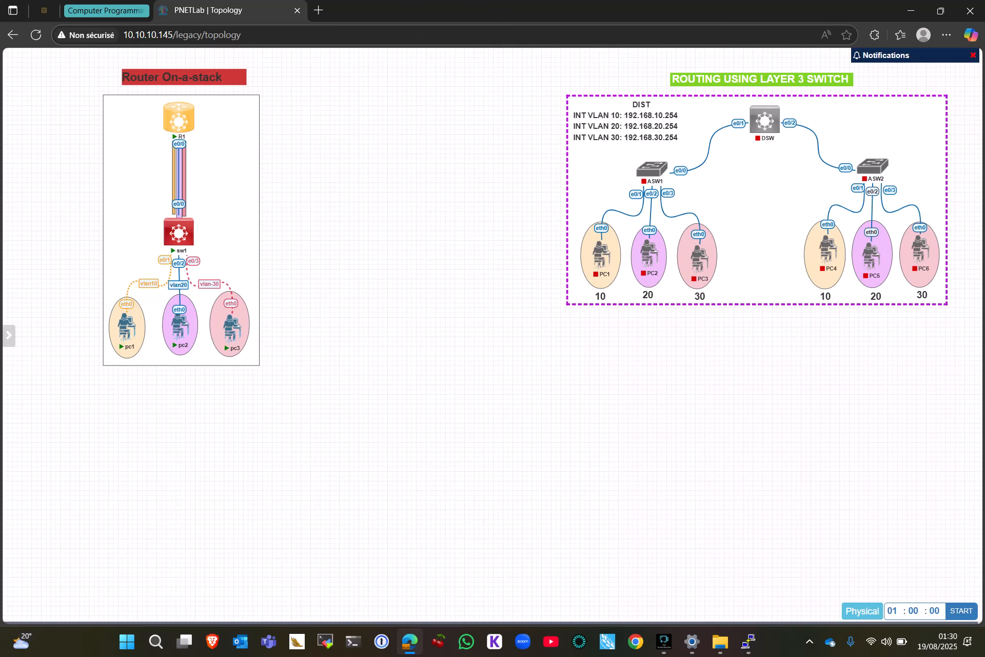
pyautogui.click(135, 323)
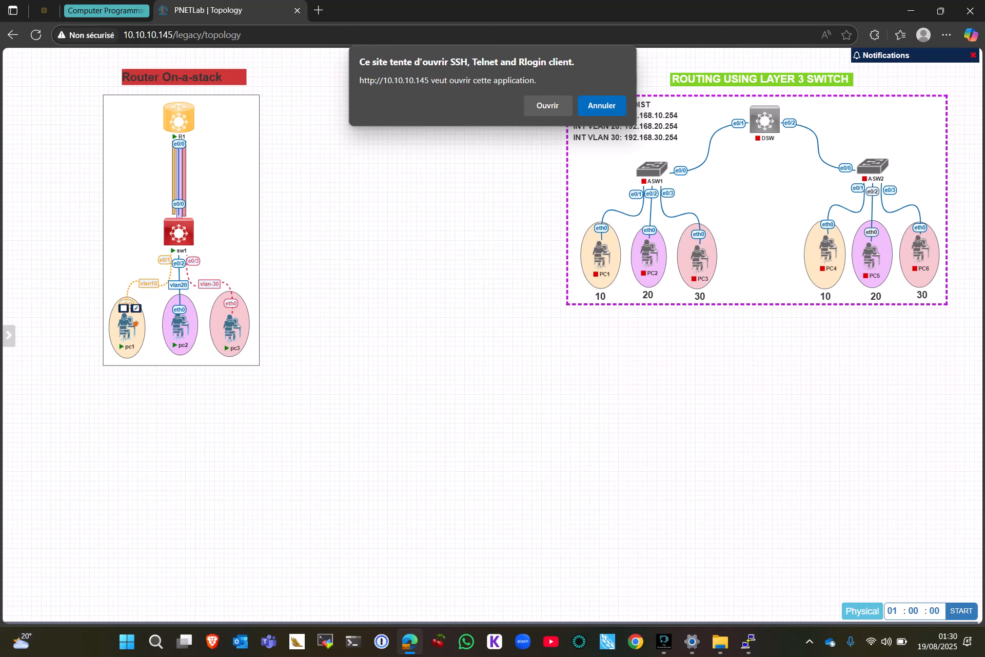
pyautogui.click(547, 105)
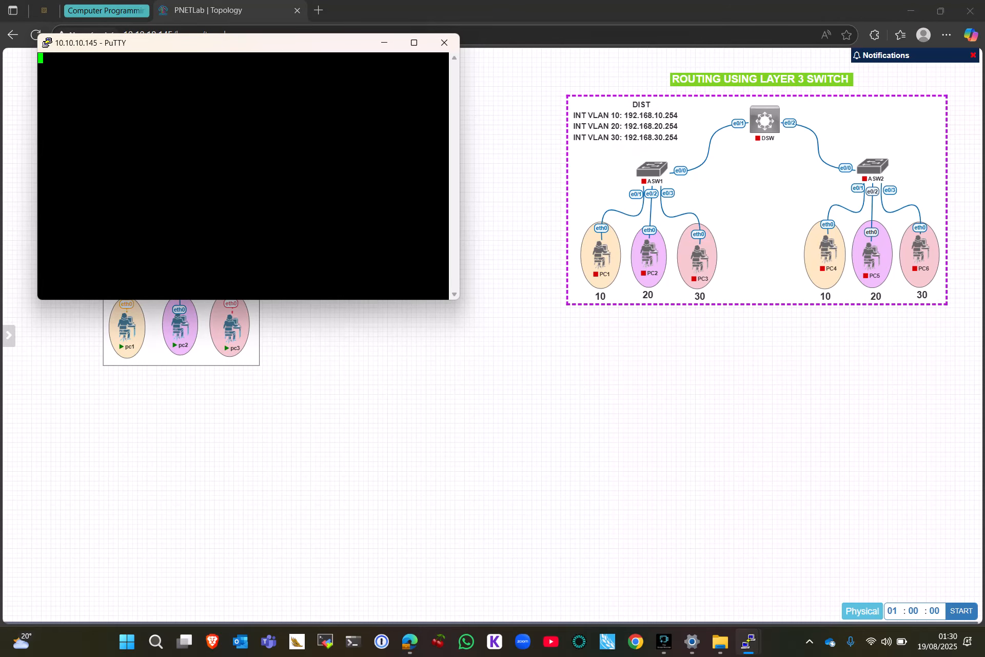
pyautogui.press('Return')
pyautogui.press('Return')
pyautogui.press('Return')
pyautogui.moveTo(256, 44); pyautogui.dragTo(605, 192)
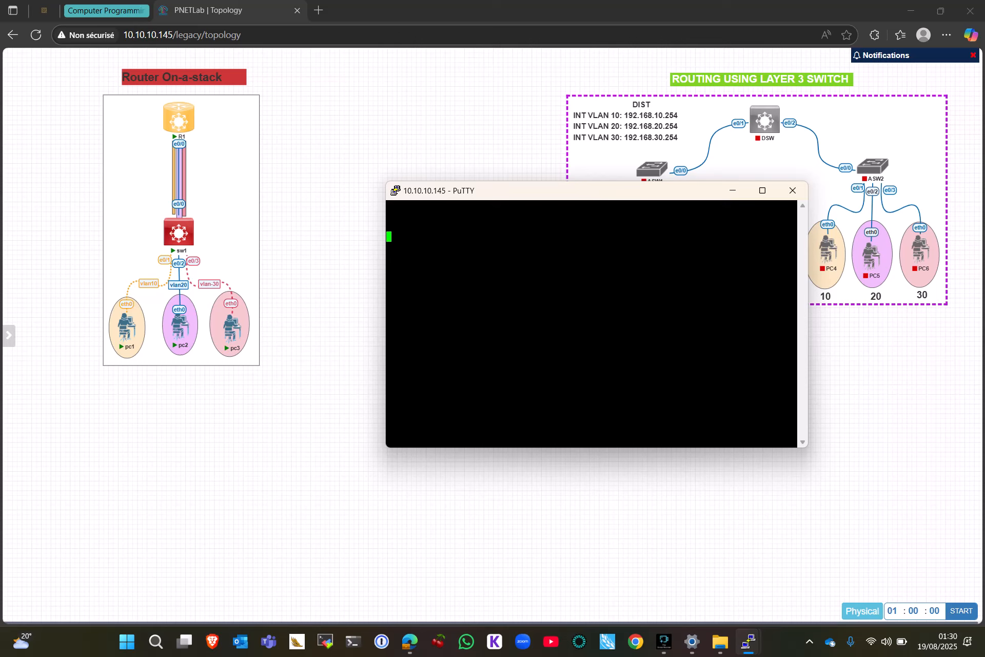
pyautogui.press('Return')
pyautogui.press('Return')
pyautogui.click(793, 190)
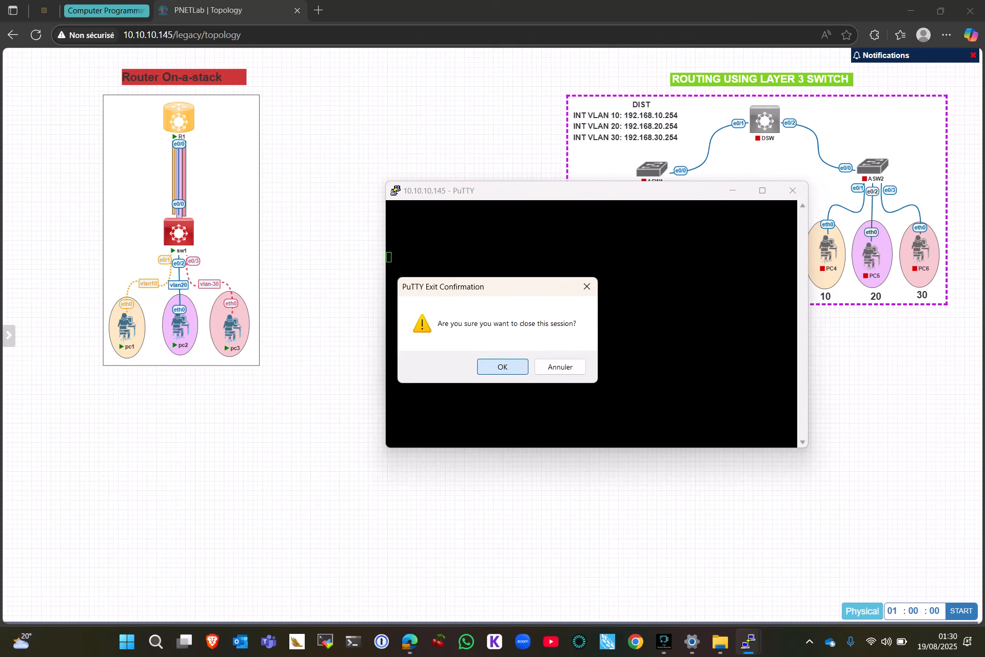
pyautogui.press('Return')
# Stop pc1 in the Router On-a-stack topology, wipe its configuration and start it again
pyautogui.rightClick(127, 333)
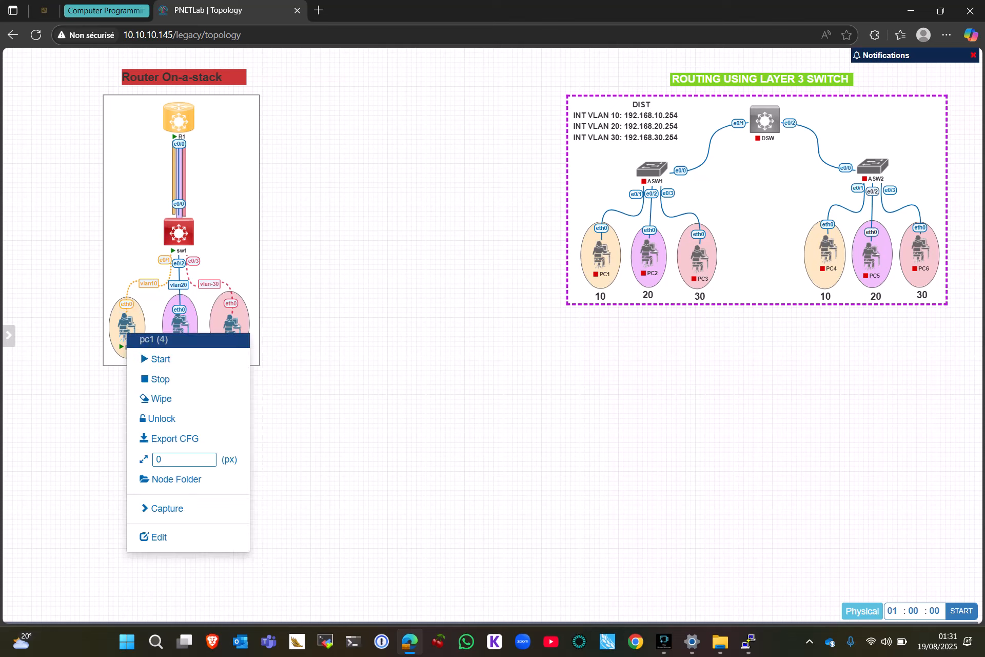
pyautogui.click(160, 379)
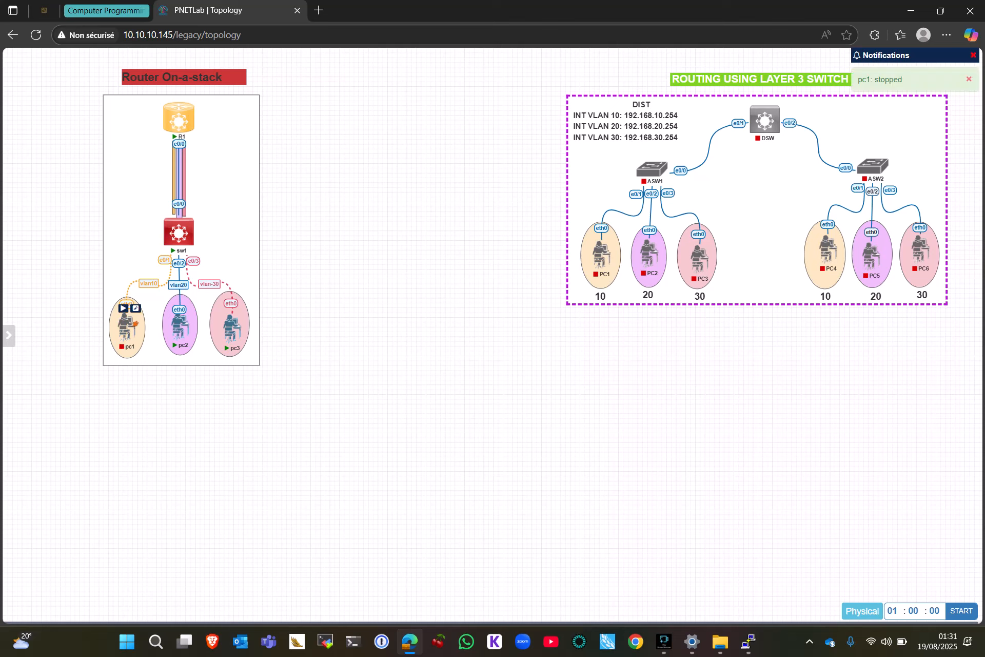
pyautogui.rightClick(125, 331)
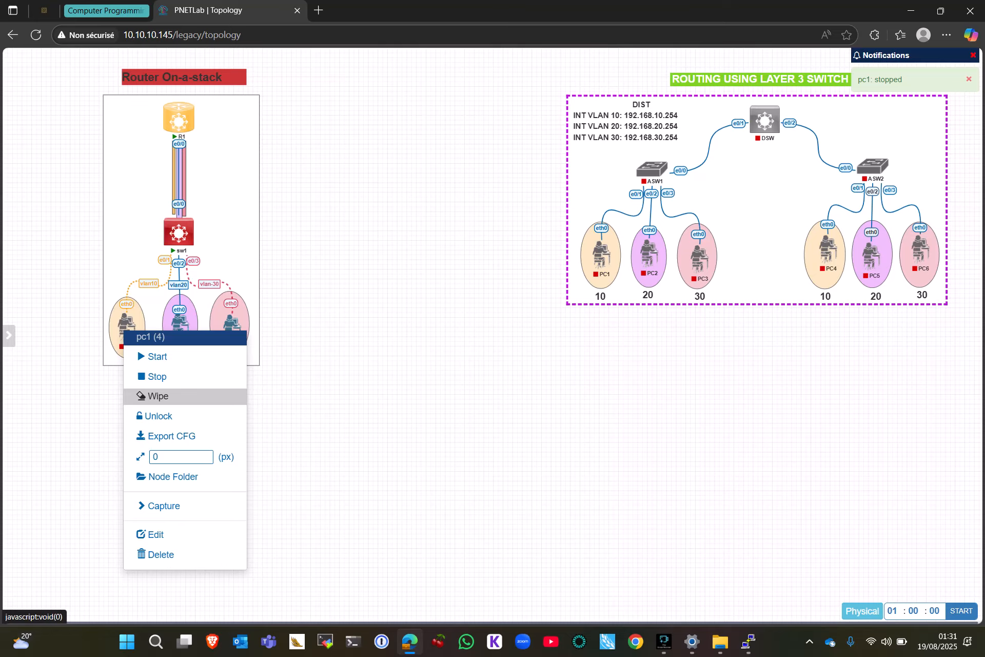
pyautogui.click(157, 396)
pyautogui.click(470, 134)
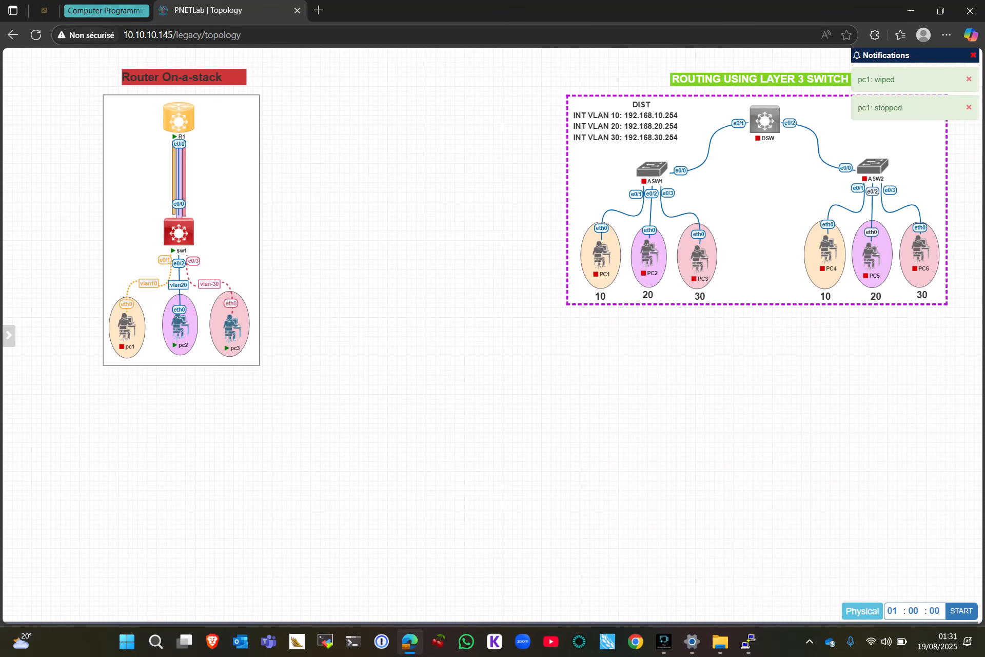
pyautogui.moveTo(135, 324)
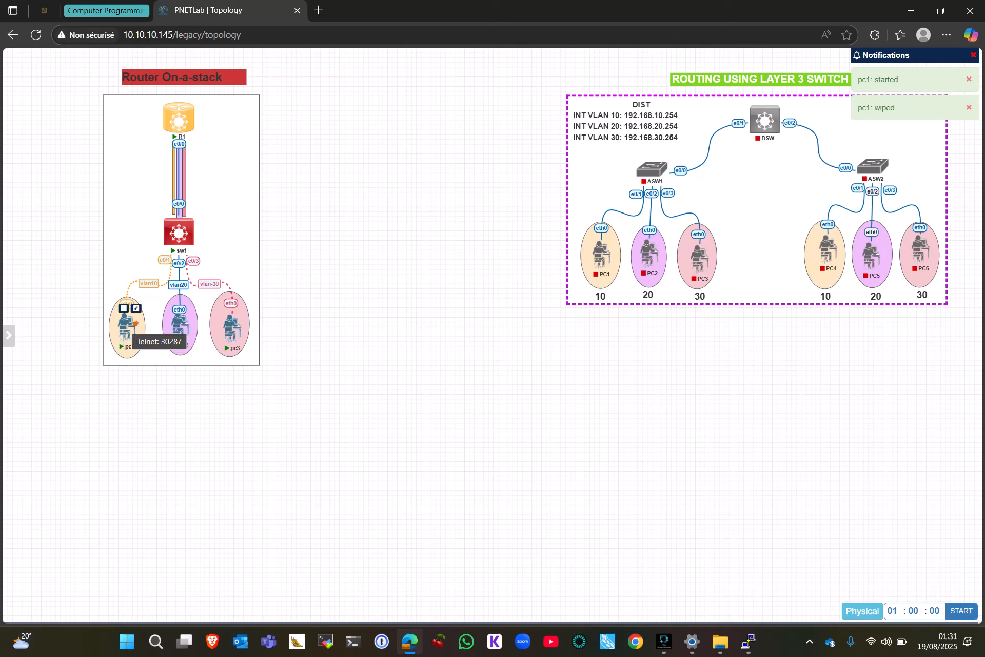
# Open pc1's console and set its IP address to 192.168.10.1, mask 255.255.255.0, with gateway 192.168.10.254
pyautogui.click(136, 324)
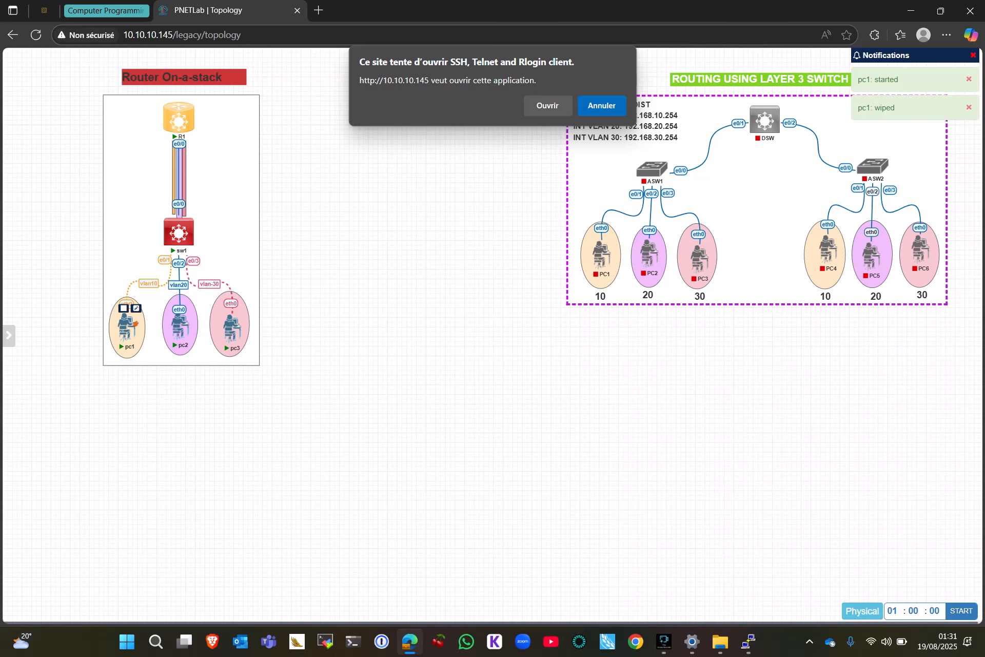
pyautogui.click(548, 105)
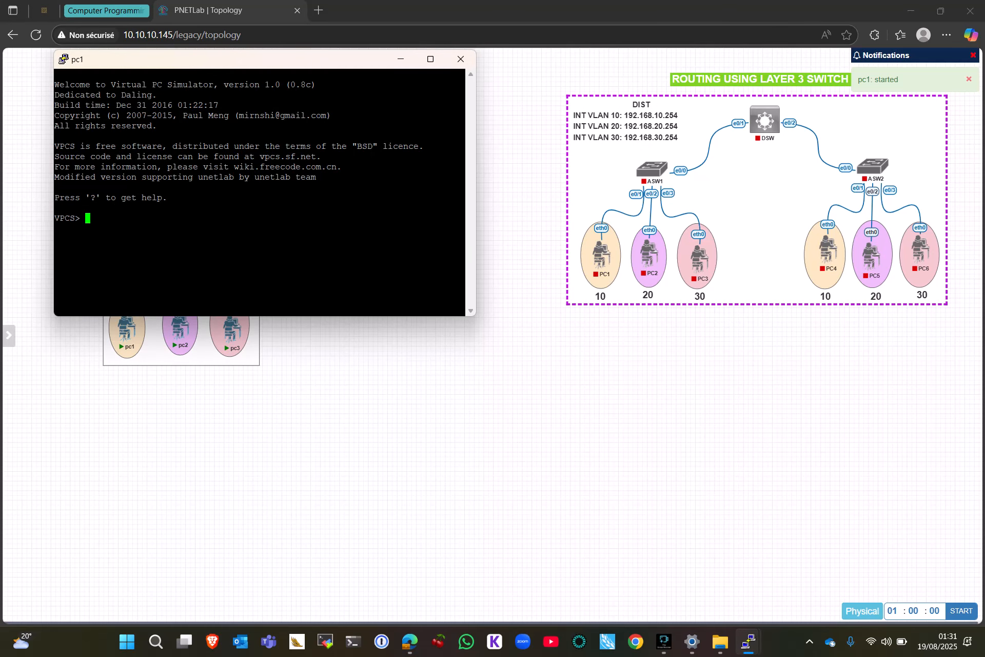
pyautogui.moveTo(267, 59); pyautogui.dragTo(566, 212)
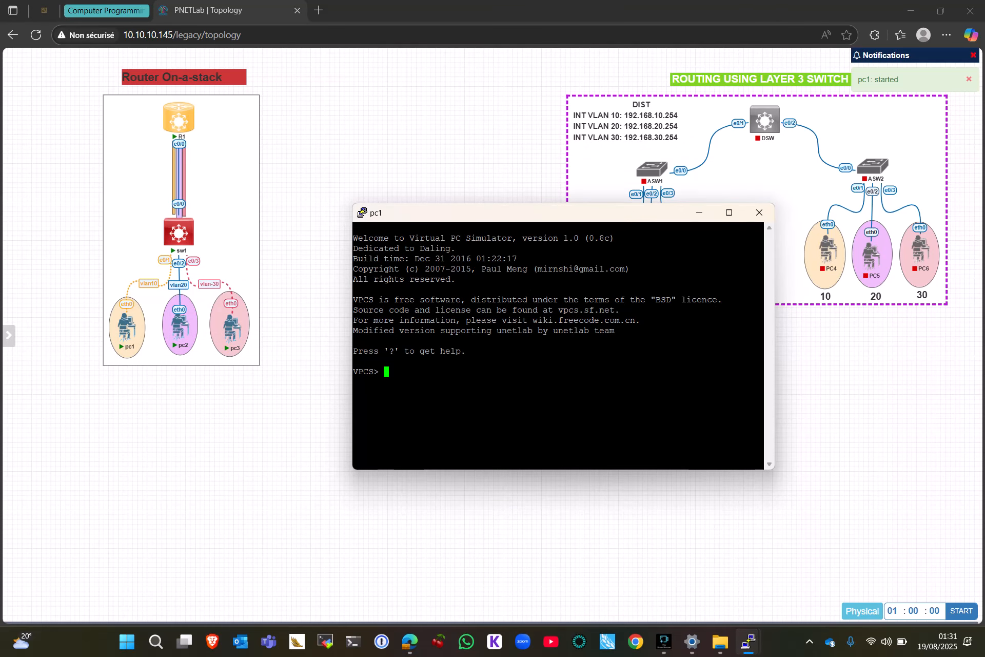
pyautogui.write('IP')
pyautogui.press('BackSpace')
pyautogui.press('BackSpace')
pyautogui.press('BackSpace')
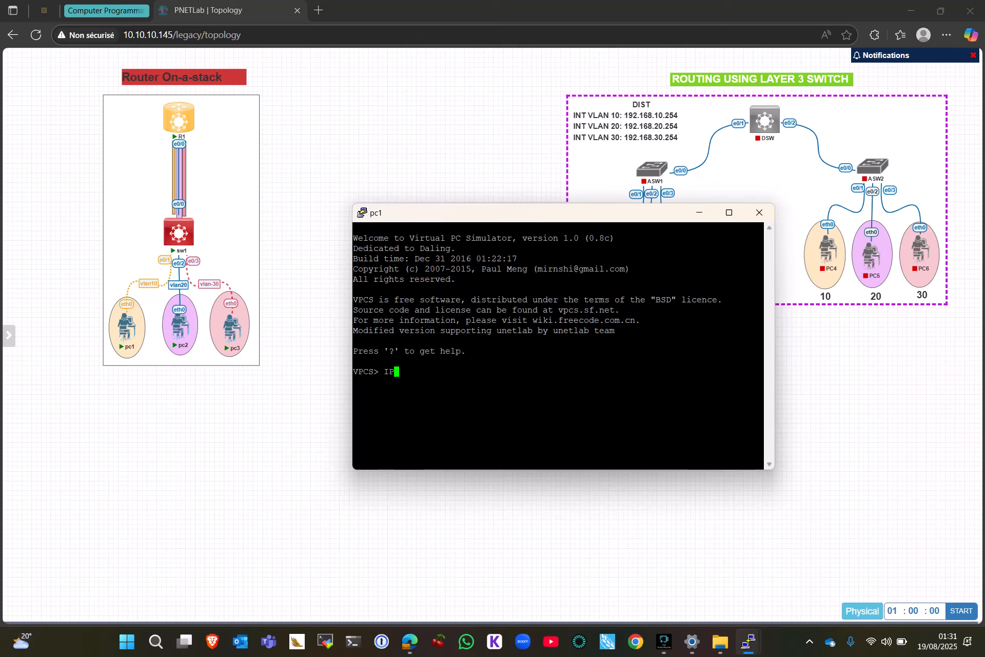
pyautogui.write('ip 192.168.10.1 255.255.255.0 192.1')
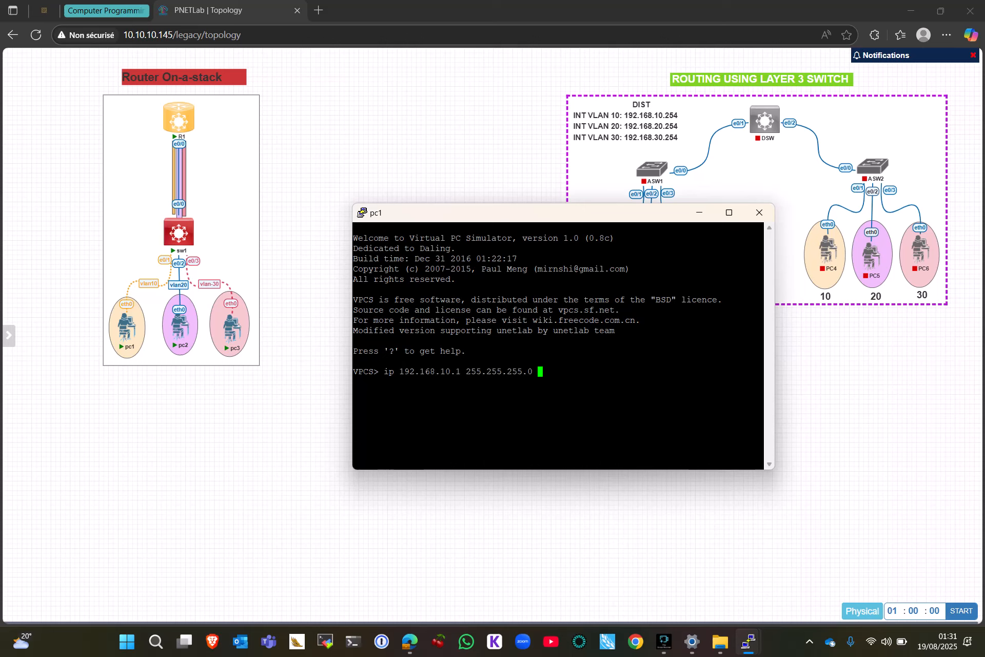
pyautogui.write('68.10.254')
pyautogui.press('Return')
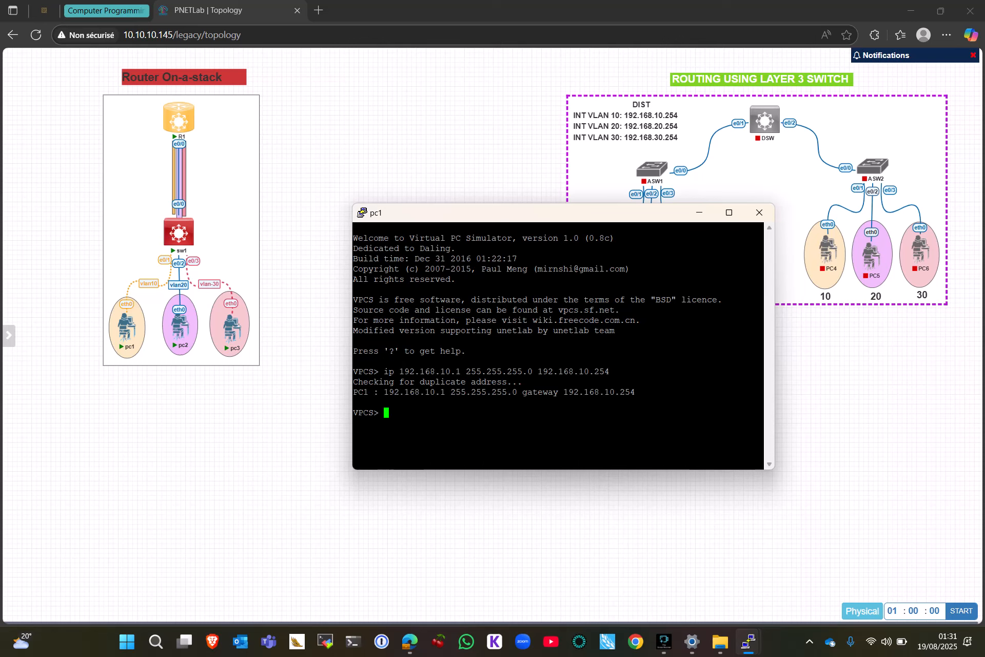
# Ping gateway 192.168.10.254 from pc1 and gateway 192.168.20.254 from pc2
pyautogui.write('ping 192.168.10.254')
pyautogui.press('Return')
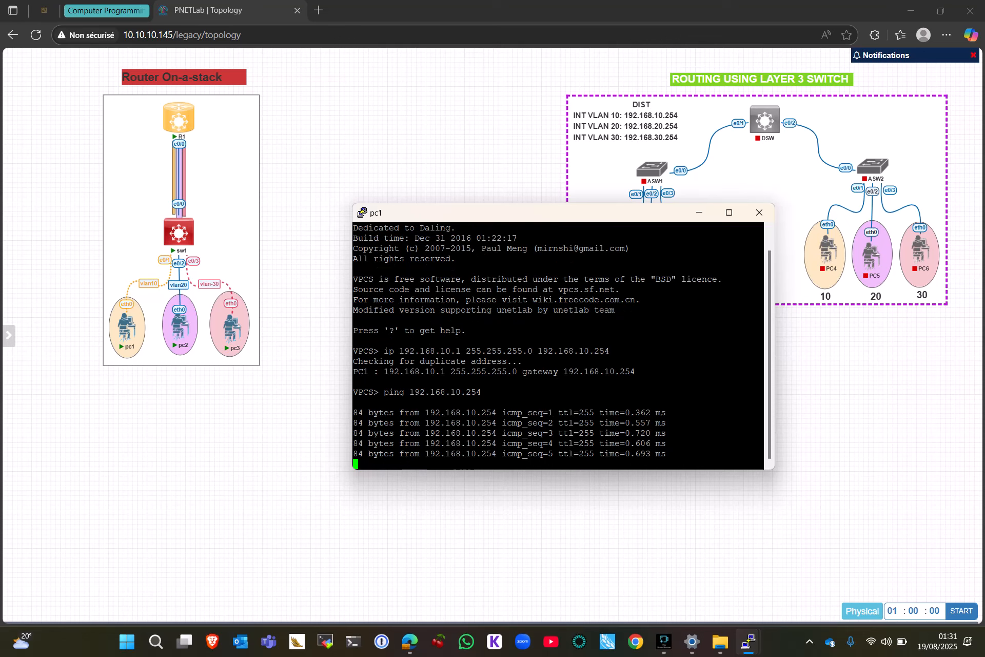
pyautogui.moveTo(748, 642)
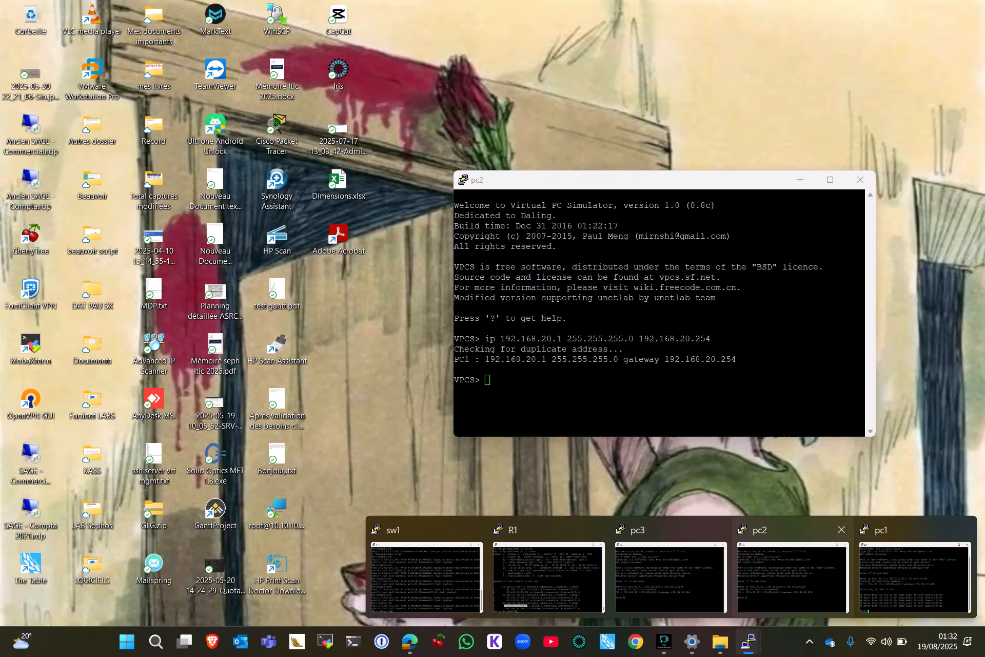
pyautogui.click(792, 578)
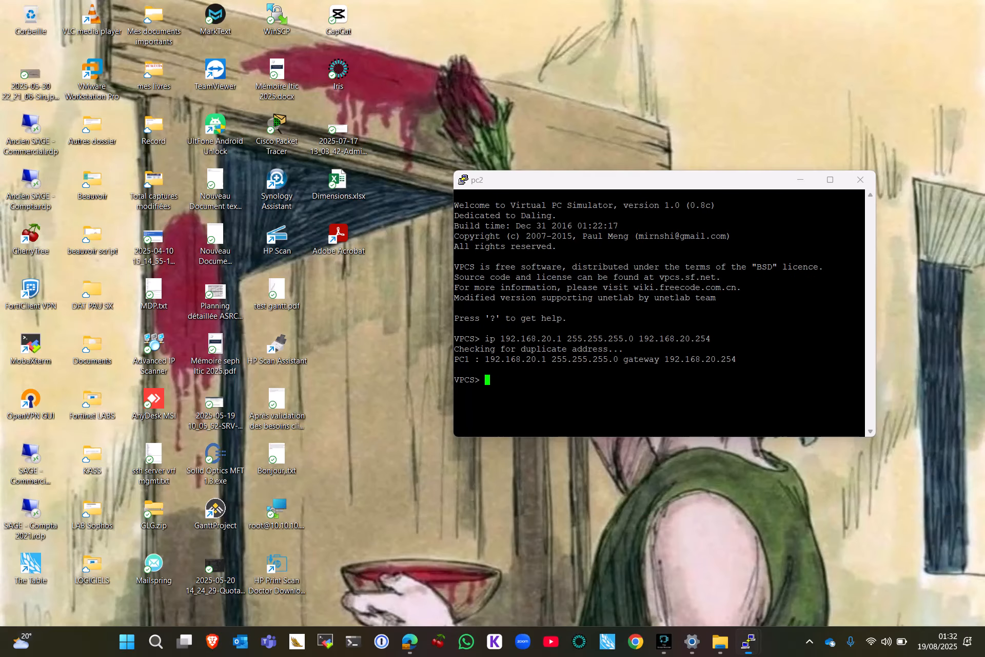
pyautogui.write('pin')
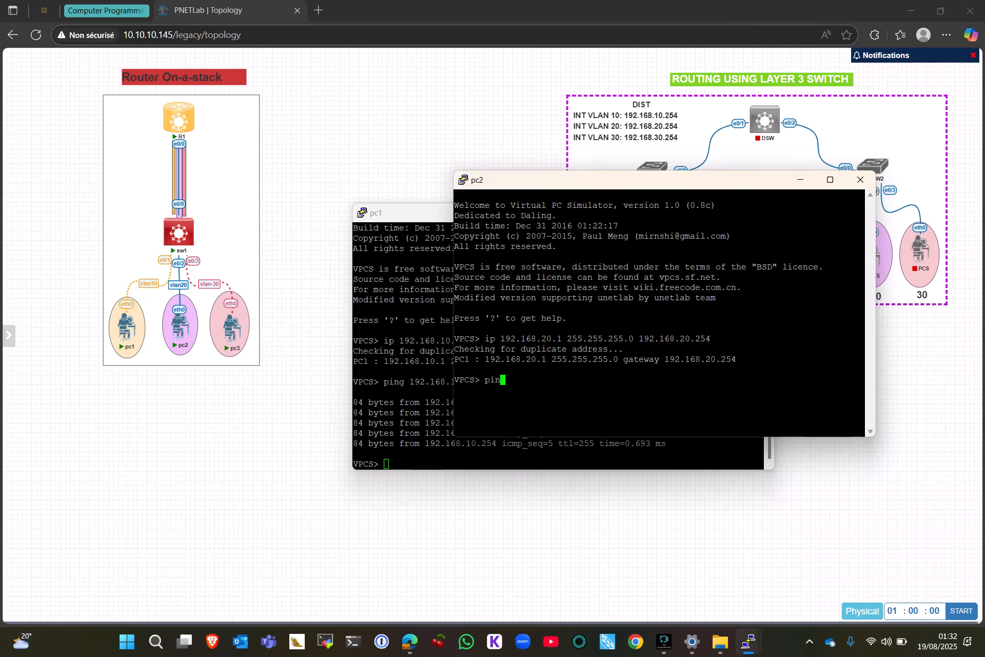
pyautogui.write('g 192.168.20.254')
pyautogui.press('Return')
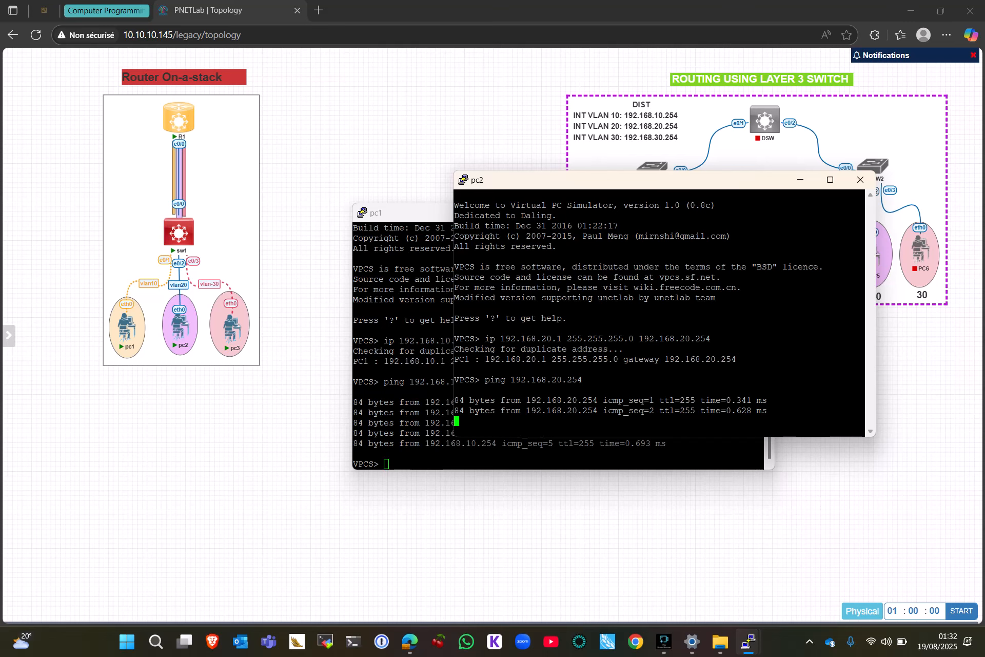
# Arrange the pc1, pc2 and pc3 console windows so that all three terminals are visible together without overlapping
pyautogui.hotkey('alt', 'Tab')
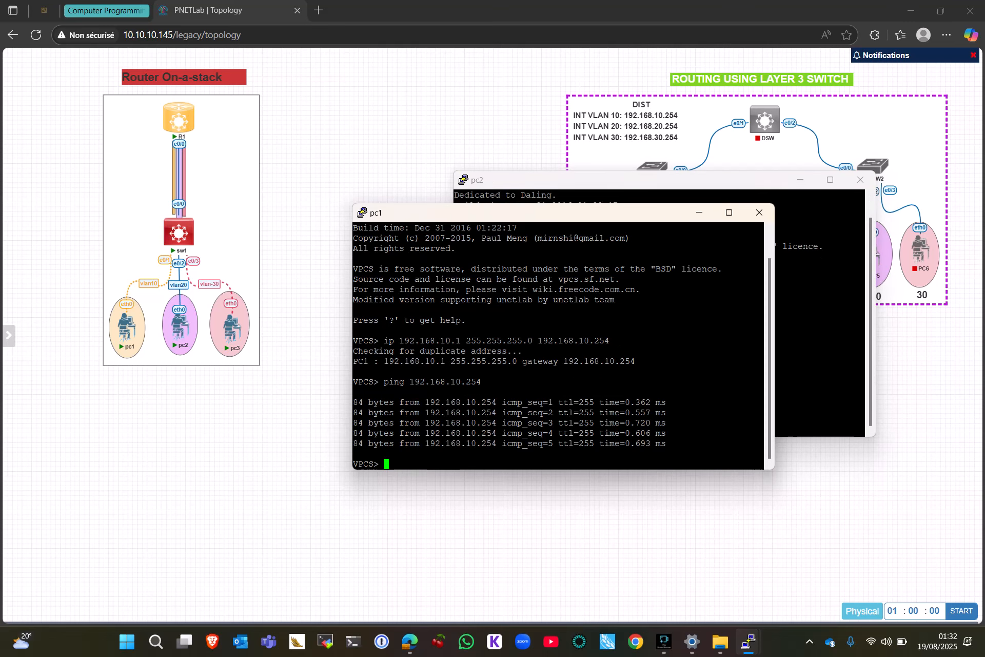
pyautogui.moveTo(421, 217); pyautogui.dragTo(100, 341)
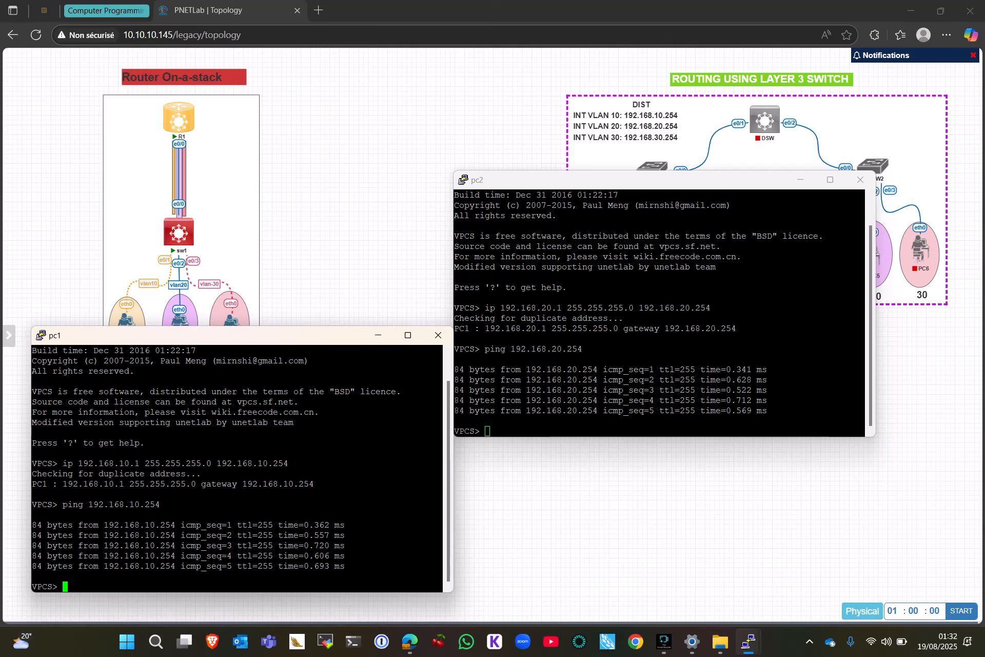
pyautogui.moveTo(565, 179); pyautogui.dragTo(601, 329)
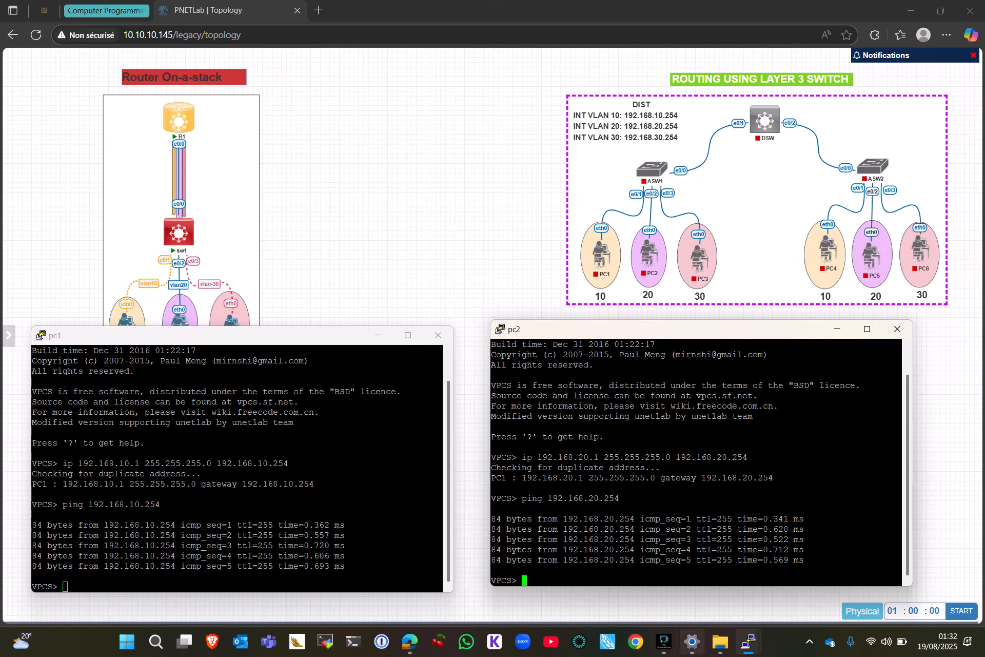
pyautogui.moveTo(748, 641)
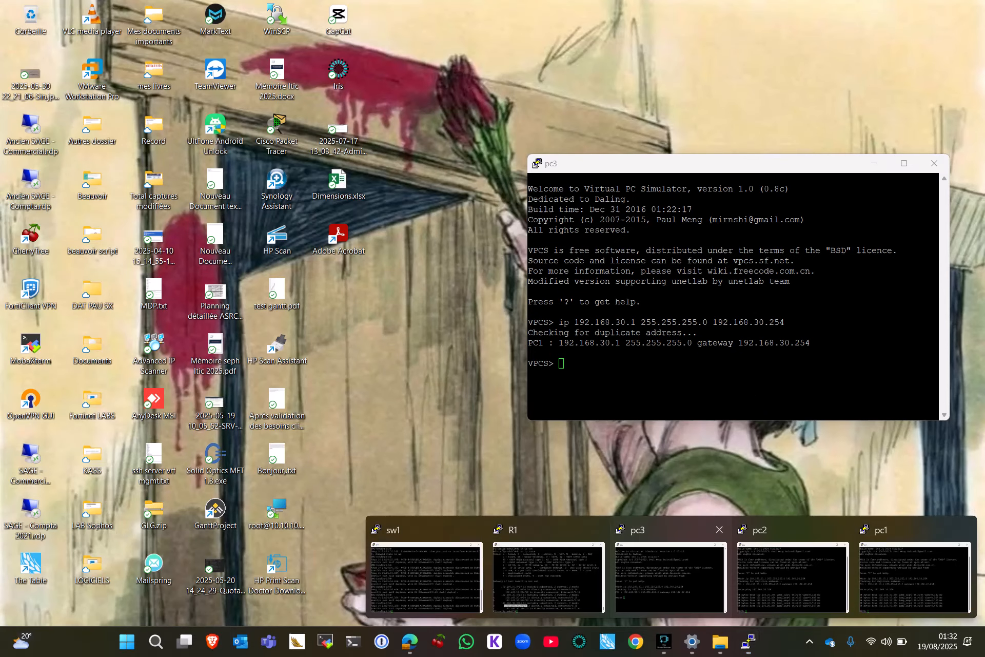
pyautogui.click(670, 577)
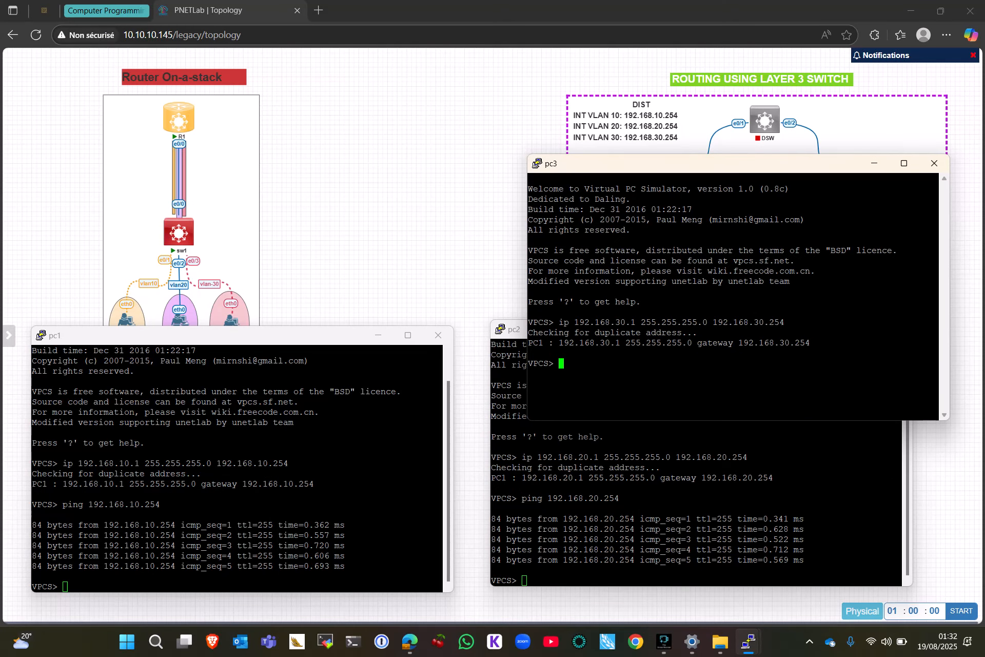
pyautogui.moveTo(717, 163); pyautogui.dragTo(703, 58)
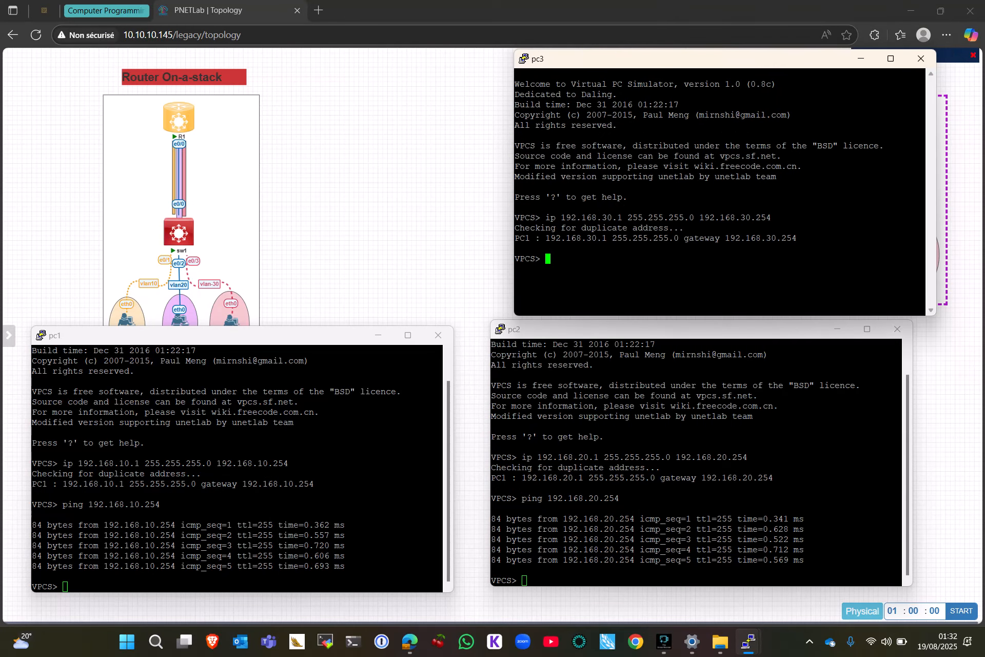
# From pc3, ping its gateway 192.168.30.254 and the VLAN 20 gateway 192.168.20.254
pyautogui.write('ping 192.168.30.254')
pyautogui.press('Return')
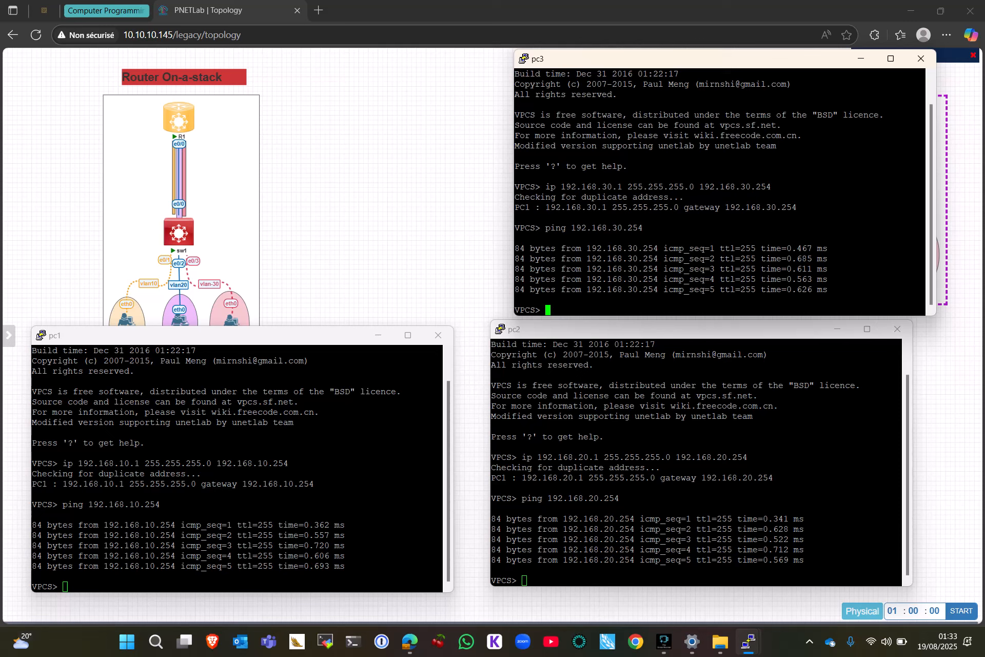
pyautogui.press('Up')
pyautogui.press('Left')
pyautogui.press('Left')
pyautogui.press('Left')
pyautogui.press('Left')
pyautogui.press('Left')
pyautogui.press('BackSpace')
pyautogui.write('2')
pyautogui.press('Return')
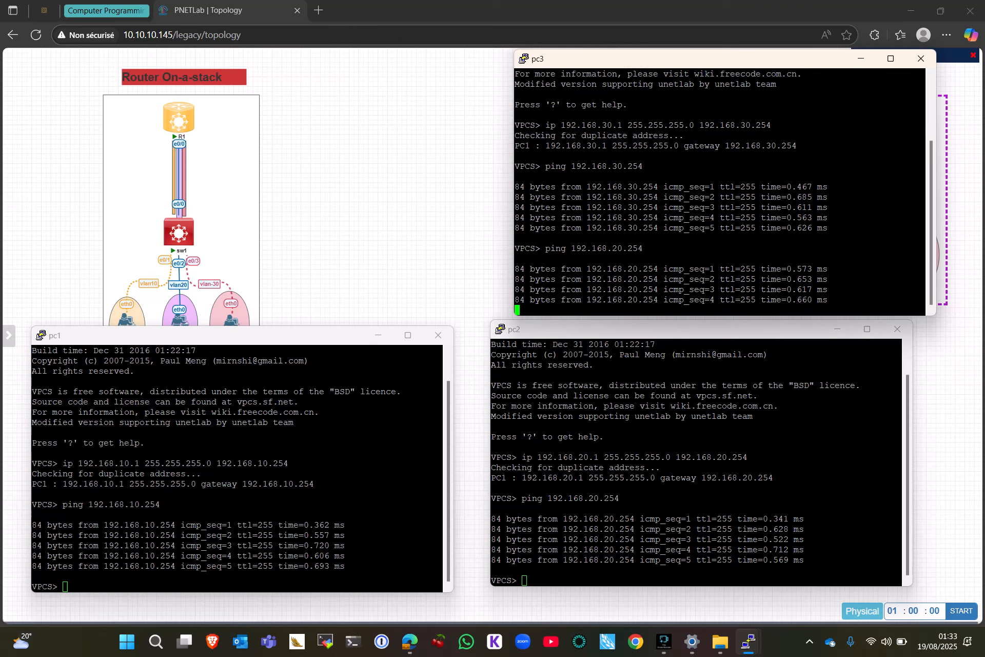
# Ping the VLAN 10 gateway 192.168.10.254 from pc3
pyautogui.press('Up')
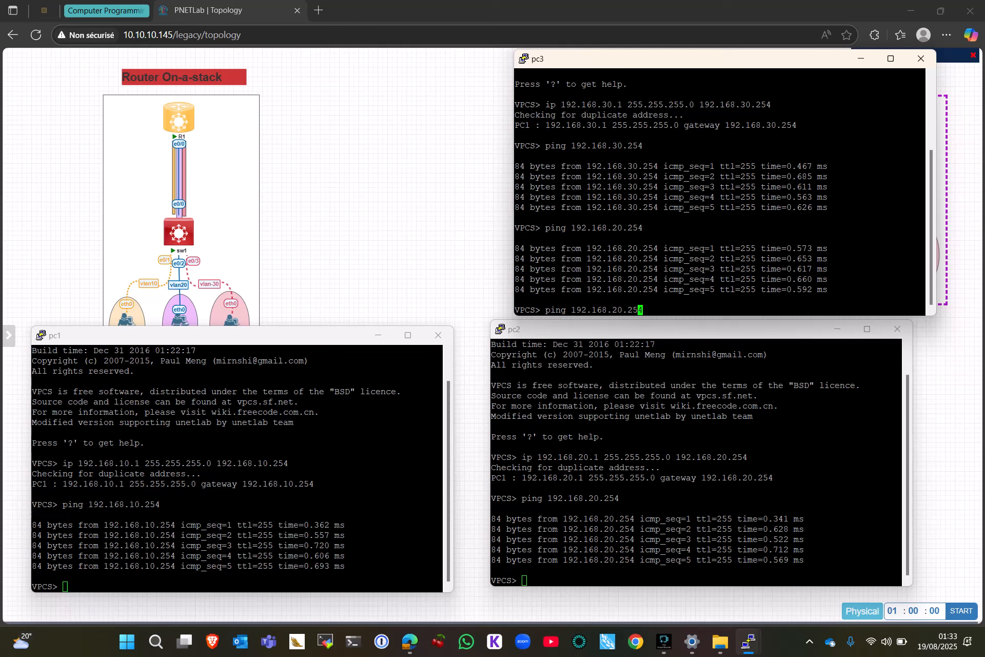
pyautogui.press('Left')
pyautogui.press('Left')
pyautogui.press('Left')
pyautogui.press('Left')
pyautogui.press('BackSpace')
pyautogui.write('1')
pyautogui.press('Return')
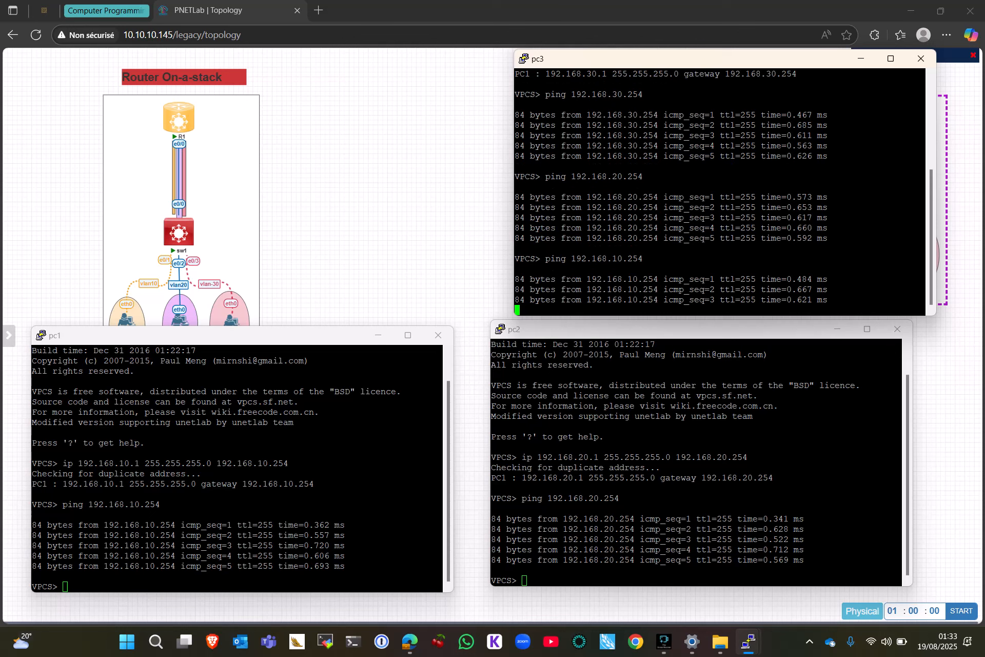
# Ping the VLAN 30 gateway 192.168.30.254 from pc2
pyautogui.click(697, 477)
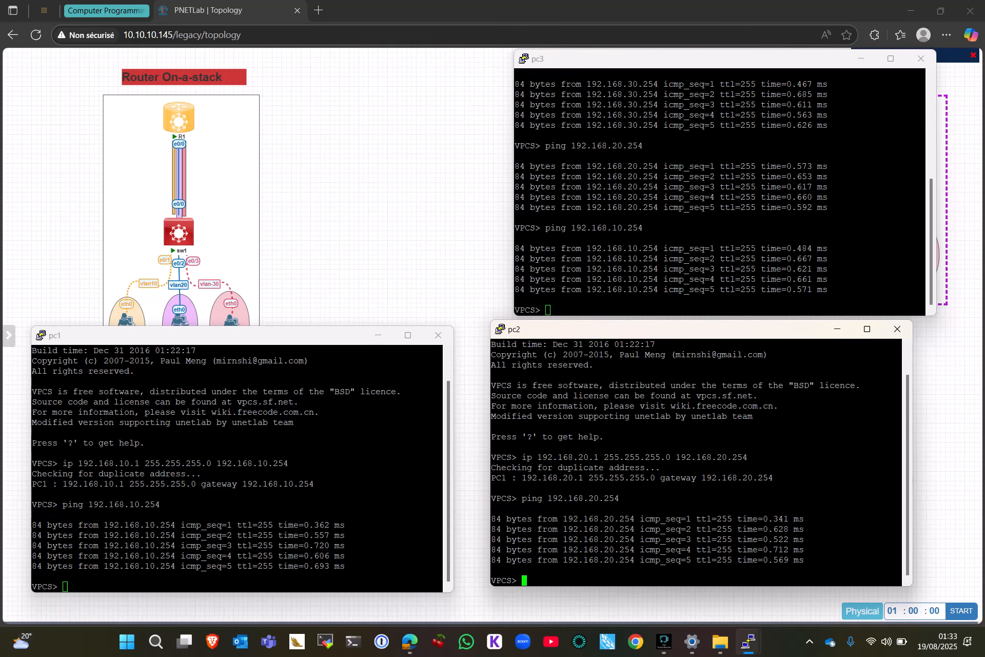
pyautogui.press('Up')
pyautogui.press('Left')
pyautogui.press('Left')
pyautogui.press('Left')
pyautogui.press('Left')
pyautogui.press('Left')
pyautogui.press('BackSpace')
pyautogui.write('3')
pyautogui.press('Return')
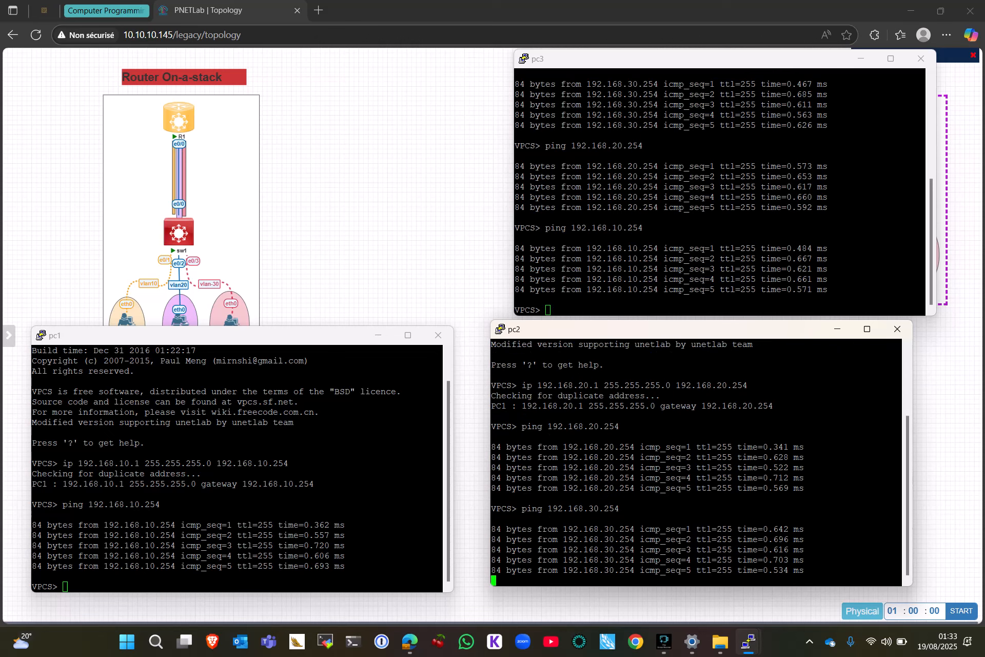
# Ping pc3 at 192.168.30.1 from pc2 to test routing between VLAN 20 and VLAN 30
pyautogui.press('Up')
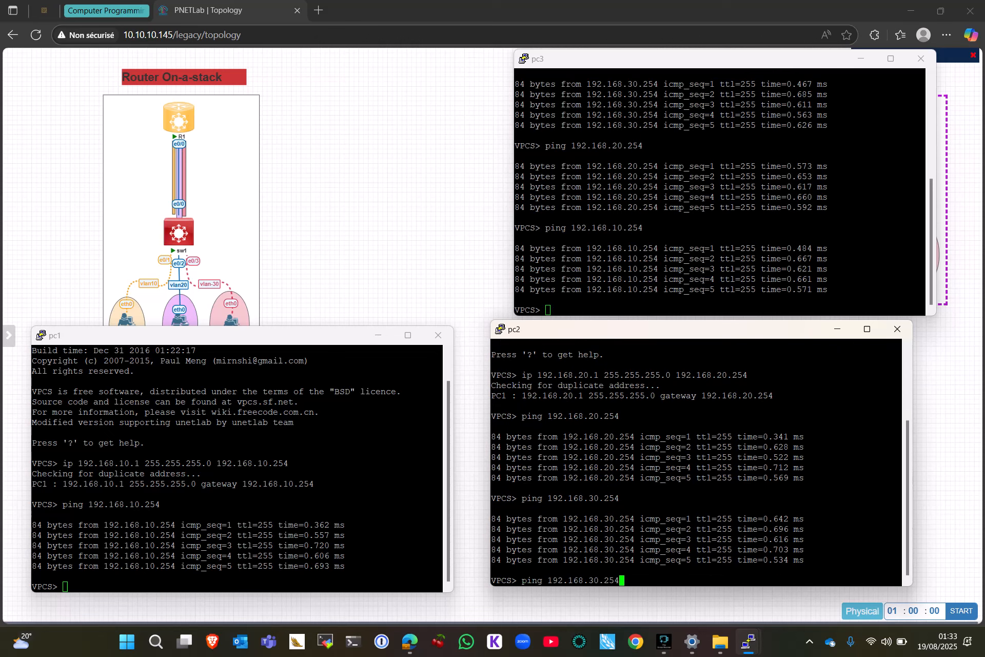
pyautogui.press('BackSpace')
pyautogui.press('BackSpace')
pyautogui.press('BackSpace')
pyautogui.write('1')
pyautogui.press('Return')
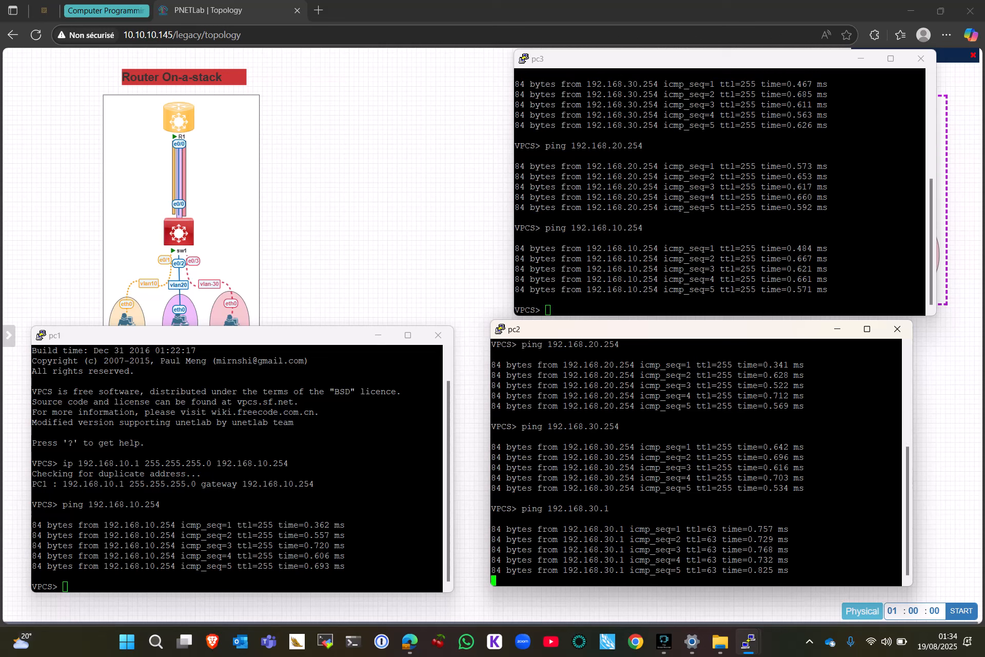
# Ping pc1 at 192.168.10.1 from pc3 to test routing between VLAN 30 and VLAN 10
pyautogui.click(548, 309)
pyautogui.press('Up')
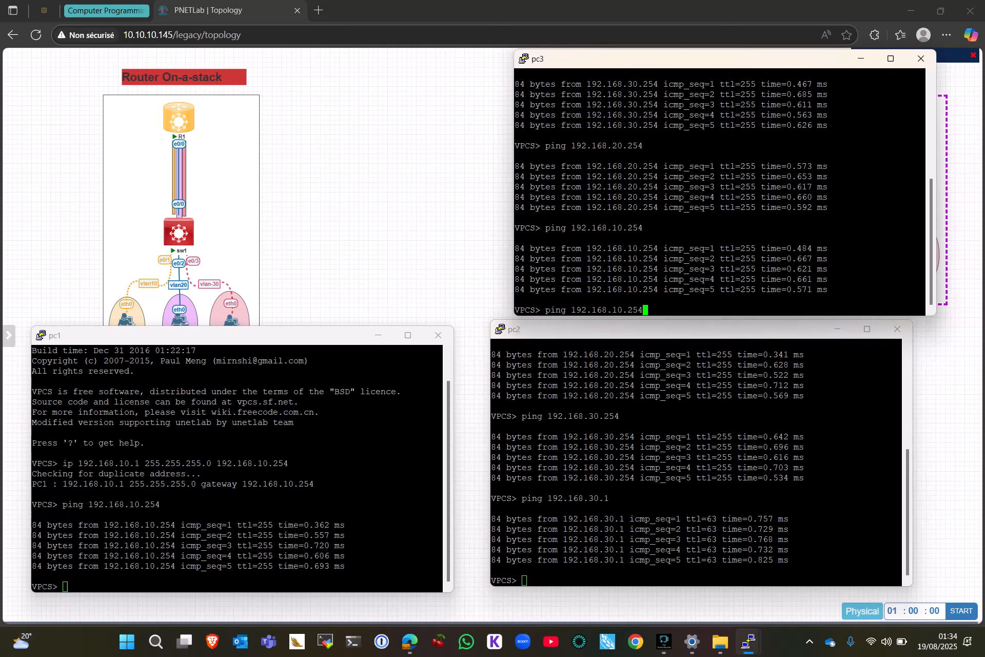
pyautogui.press('Left')
pyautogui.press('BackSpace')
pyautogui.press('BackSpace')
pyautogui.press('BackSpace')
pyautogui.write('1')
pyautogui.press('Return')
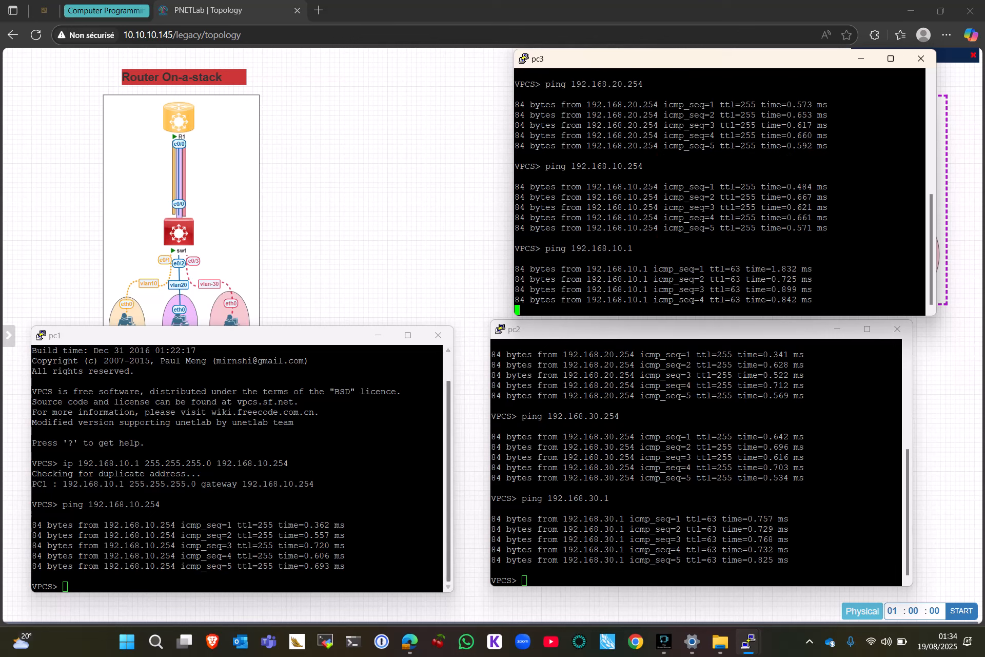
# Ping the VLAN 20 gateway 192.168.20.254 from pc1
pyautogui.click(237, 484)
pyautogui.press('Return')
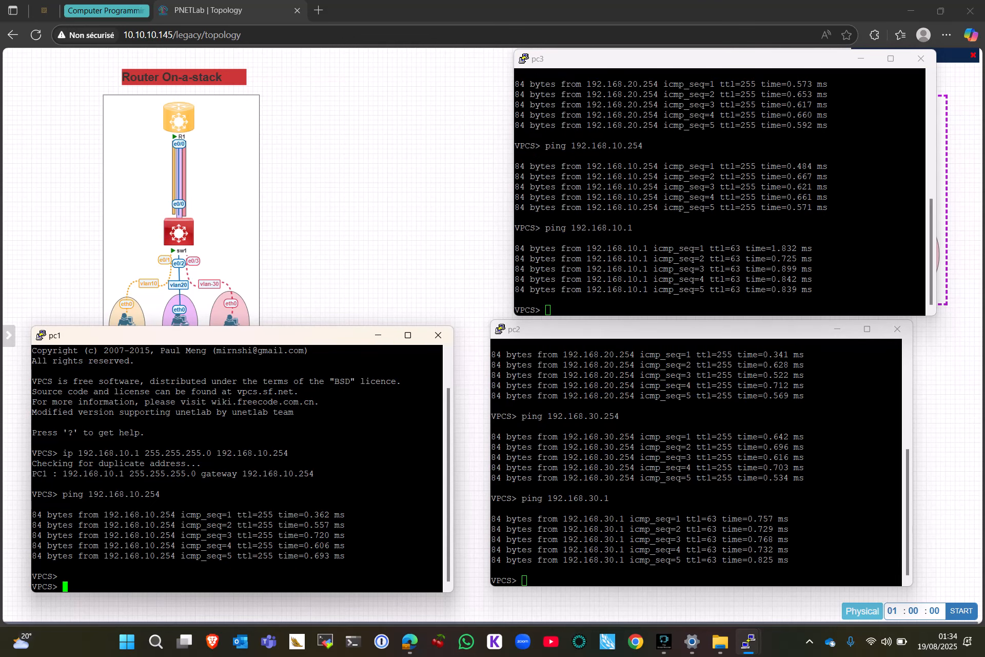
pyautogui.press('Up')
pyautogui.press('Left')
pyautogui.press('Left')
pyautogui.press('Left')
pyautogui.press('Left')
pyautogui.press('Left')
pyautogui.press('BackSpace')
pyautogui.write('2')
pyautogui.press('Return')
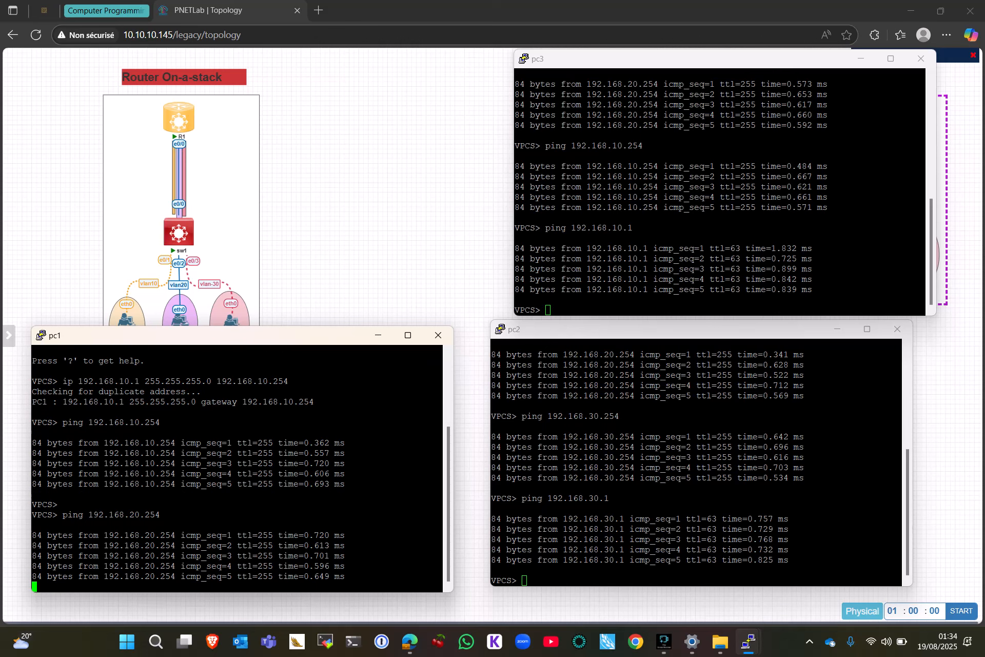
# From pc1, ping pc2 at 192.168.20.1 and pc3 at 192.168.30.1 to test inter-VLAN routing
pyautogui.press('Up')
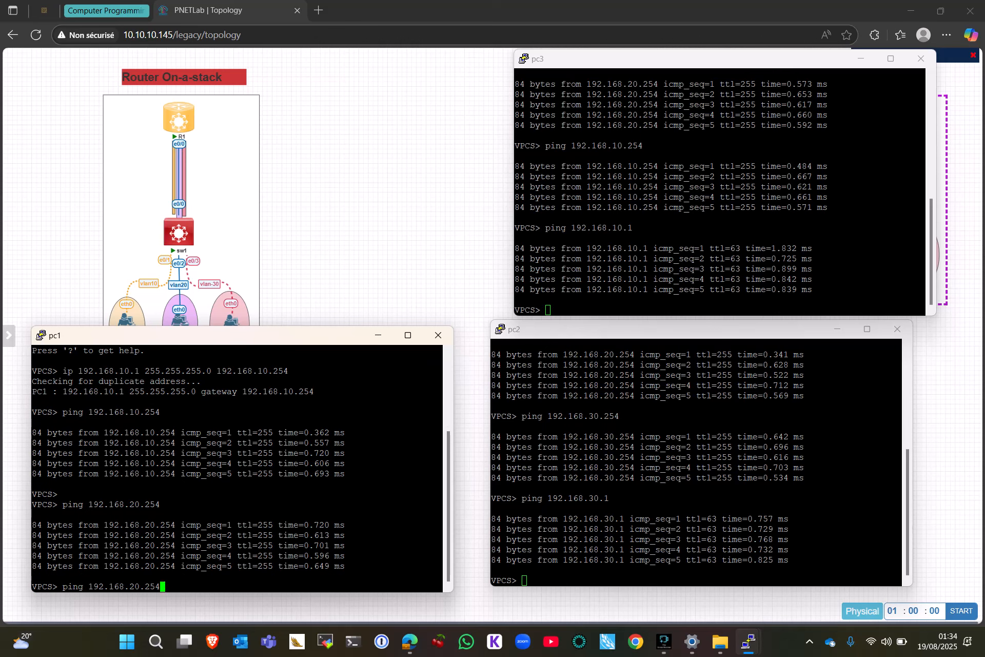
pyautogui.press('BackSpace')
pyautogui.press('BackSpace')
pyautogui.press('BackSpace')
pyautogui.write('1')
pyautogui.press('Return')
pyautogui.write('ping 192.168.30.1')
pyautogui.press('Return')
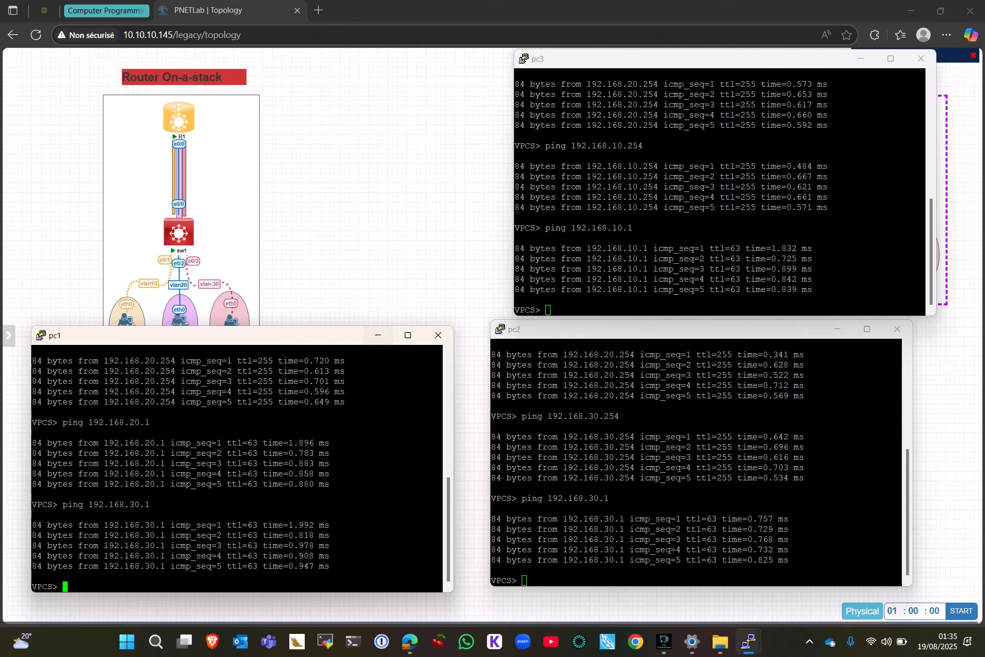
# Minimize the pc1, pc2 and pc3 console windows to show the whole topology
pyautogui.click(379, 335)
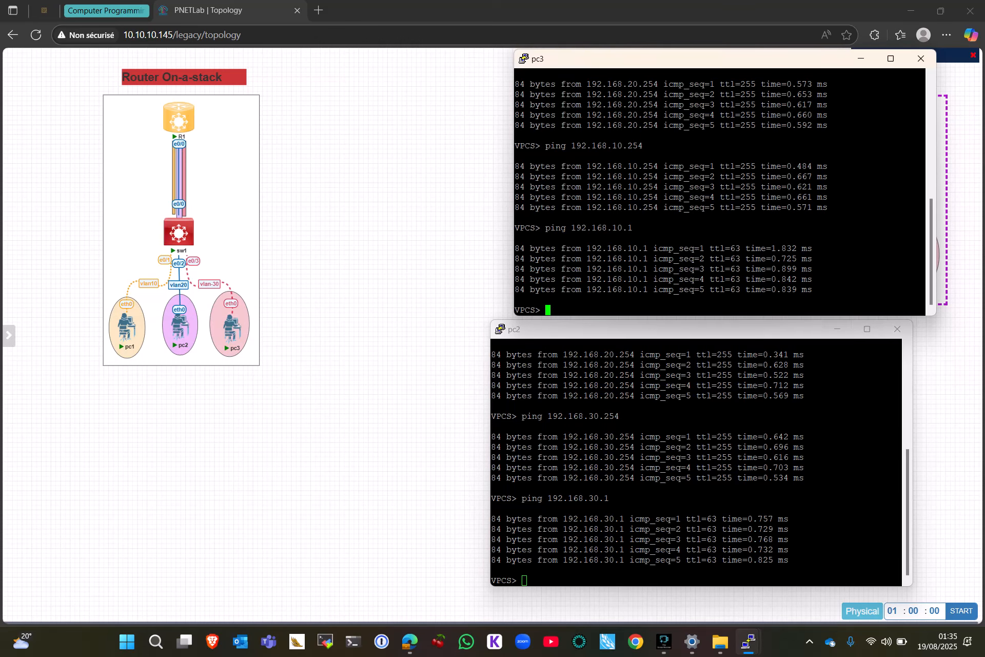
pyautogui.click(837, 329)
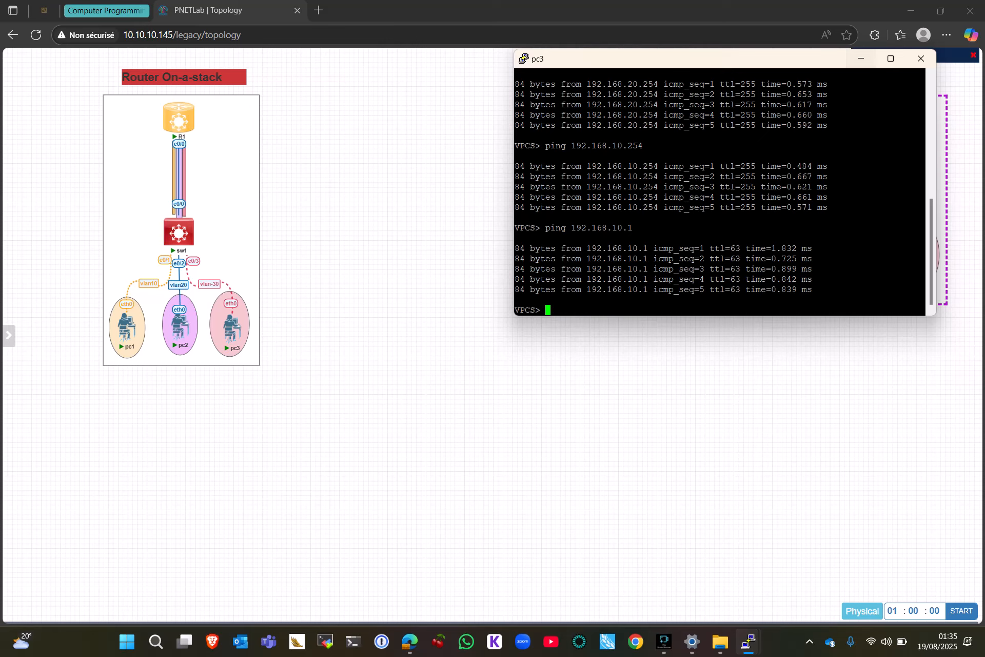
pyautogui.click(861, 59)
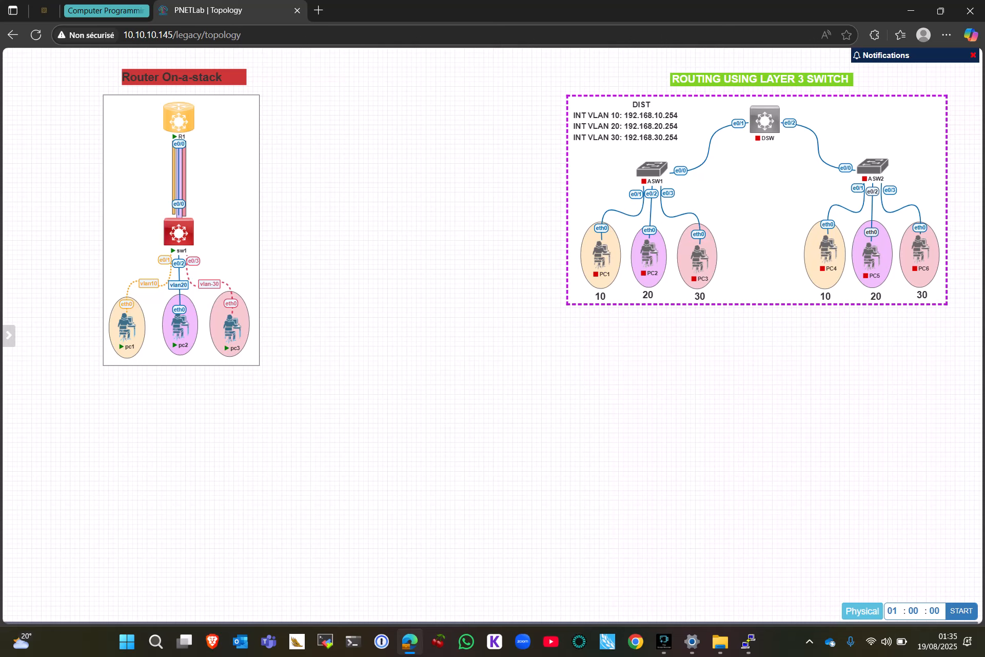
pyautogui.click(664, 641)
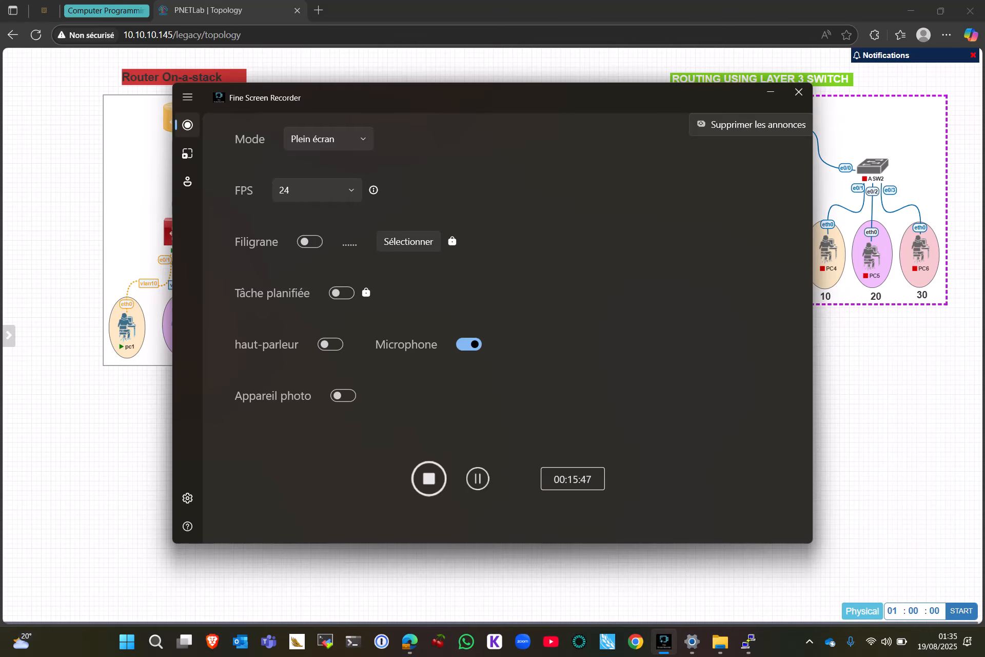